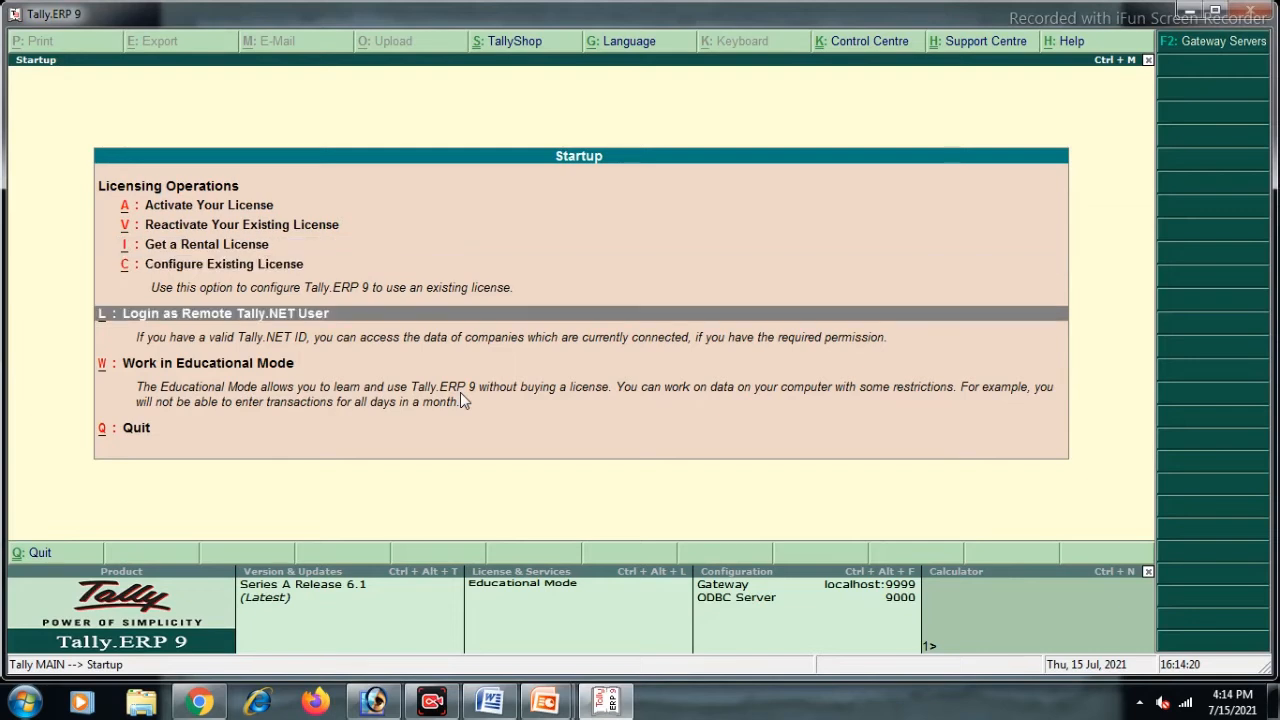
# Start working in Educational Mode and load the company Igate Skills
pyautogui.press('Return')
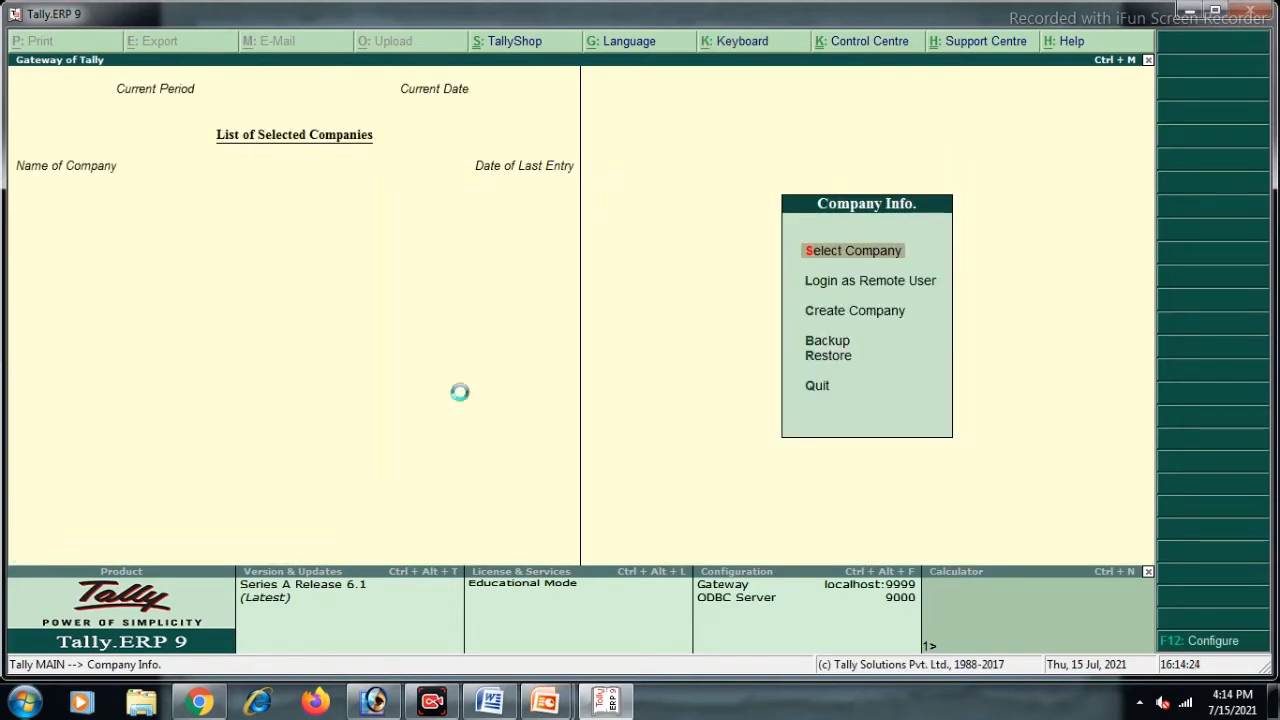
pyautogui.press('Return')
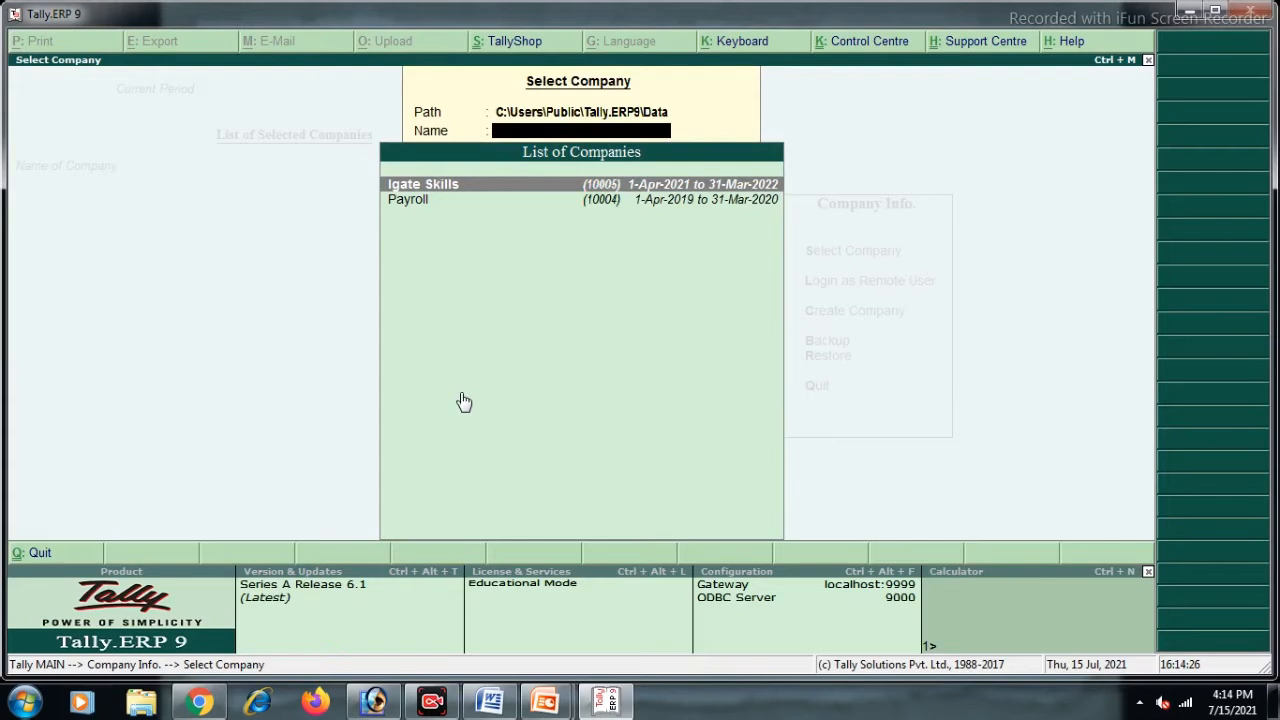
pyautogui.press('Return')
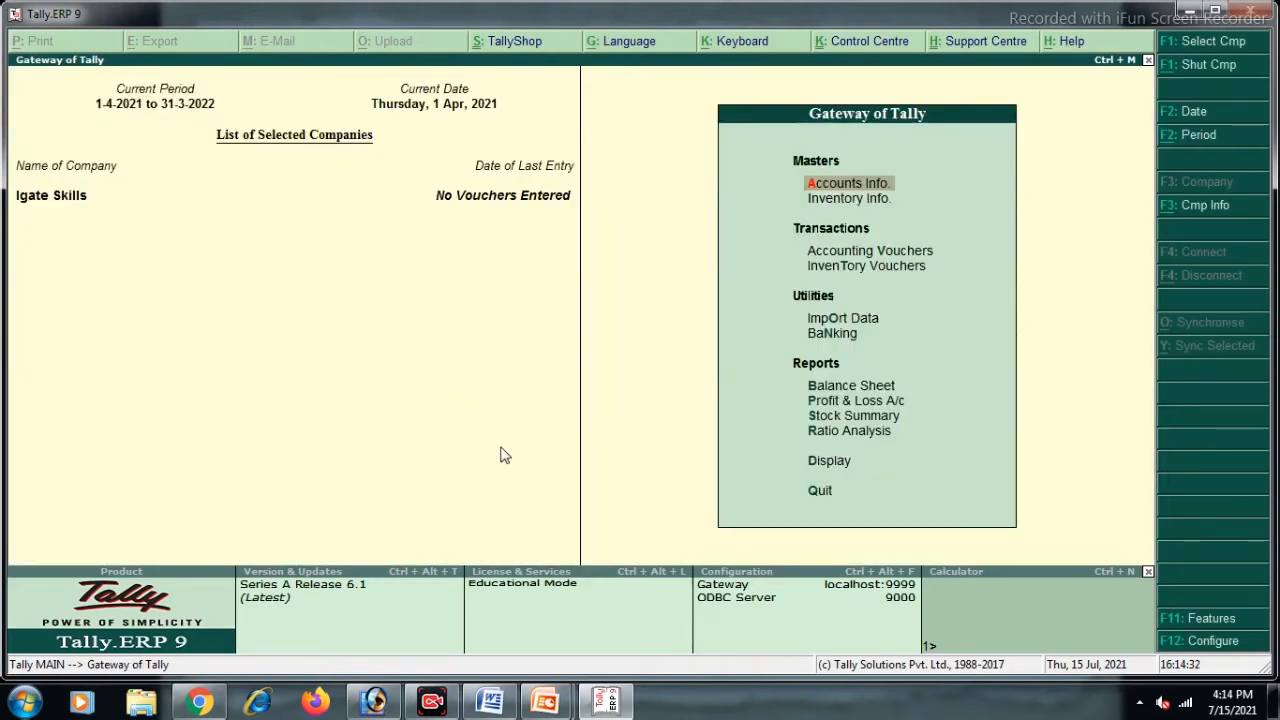
# Switch to the Word document with the sample exercise and read the first transaction about the capital brought in
pyautogui.click(490, 705)
pyautogui.moveTo(397, 236); pyautogui.dragTo(731, 431)
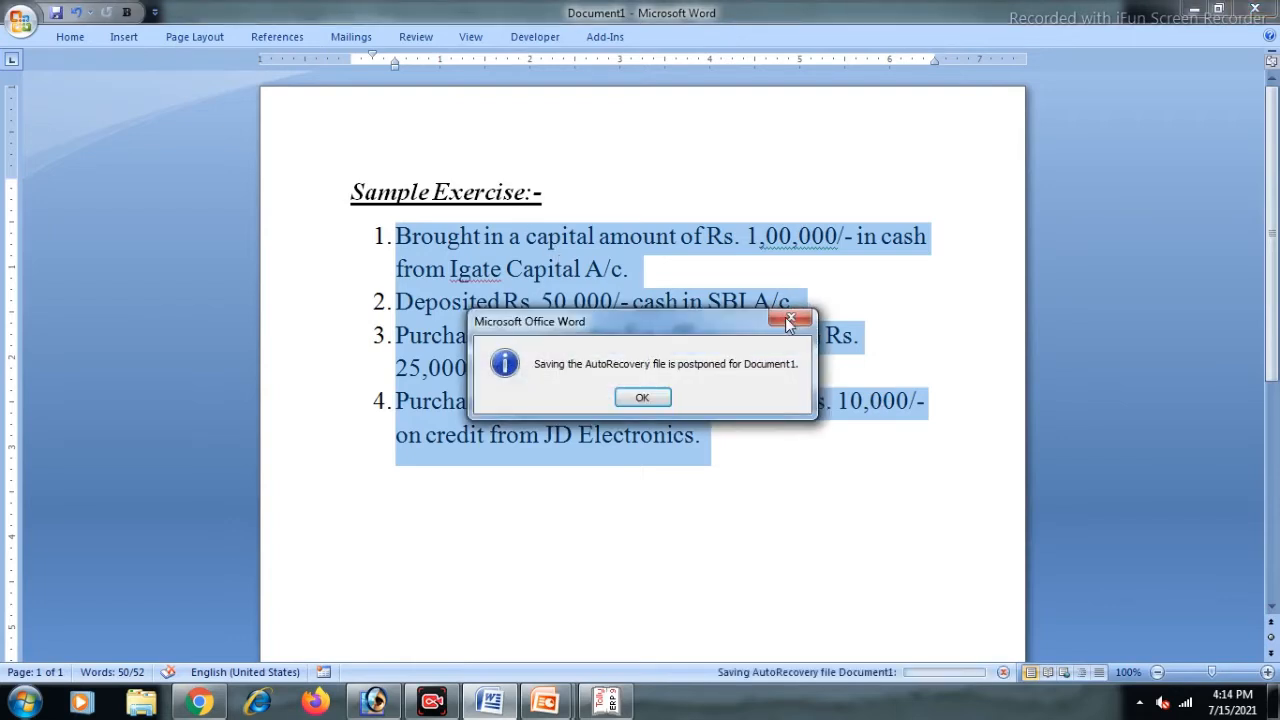
pyautogui.click(790, 320)
pyautogui.click(486, 245)
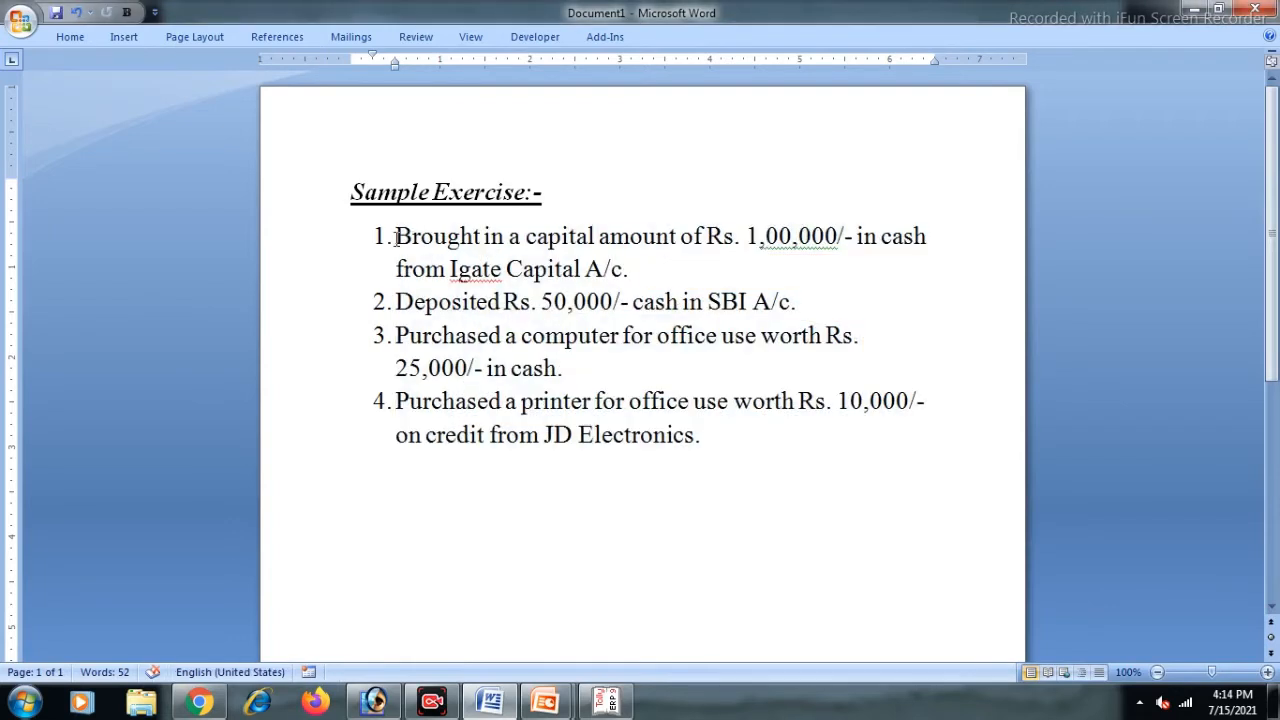
pyautogui.moveTo(397, 240); pyautogui.dragTo(660, 276)
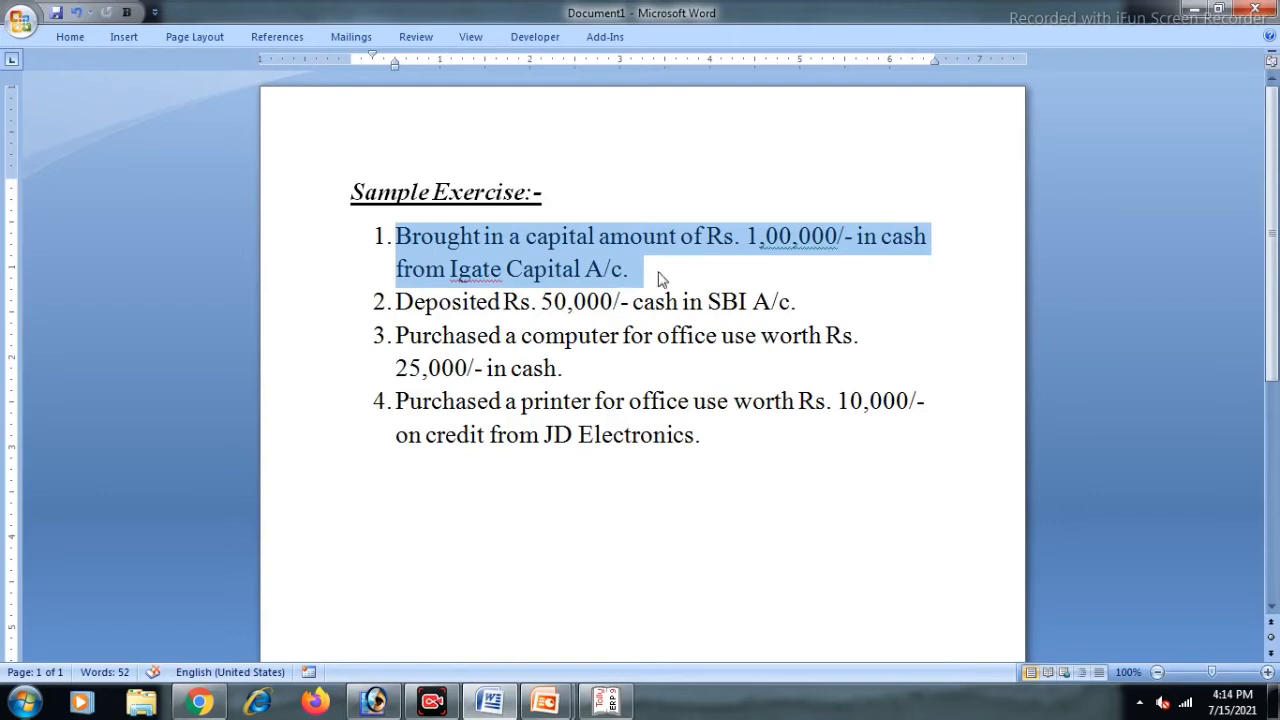
pyautogui.click(476, 248)
pyautogui.moveTo(397, 240); pyautogui.dragTo(635, 258)
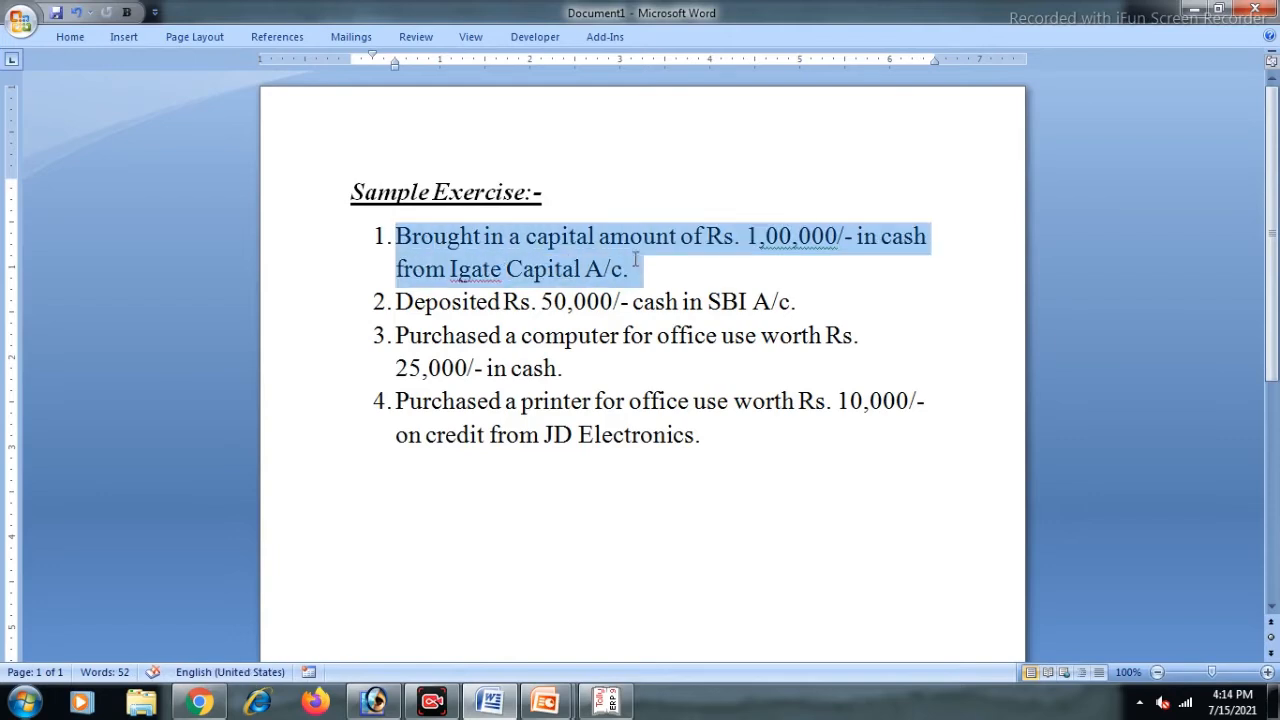
pyautogui.click(463, 244)
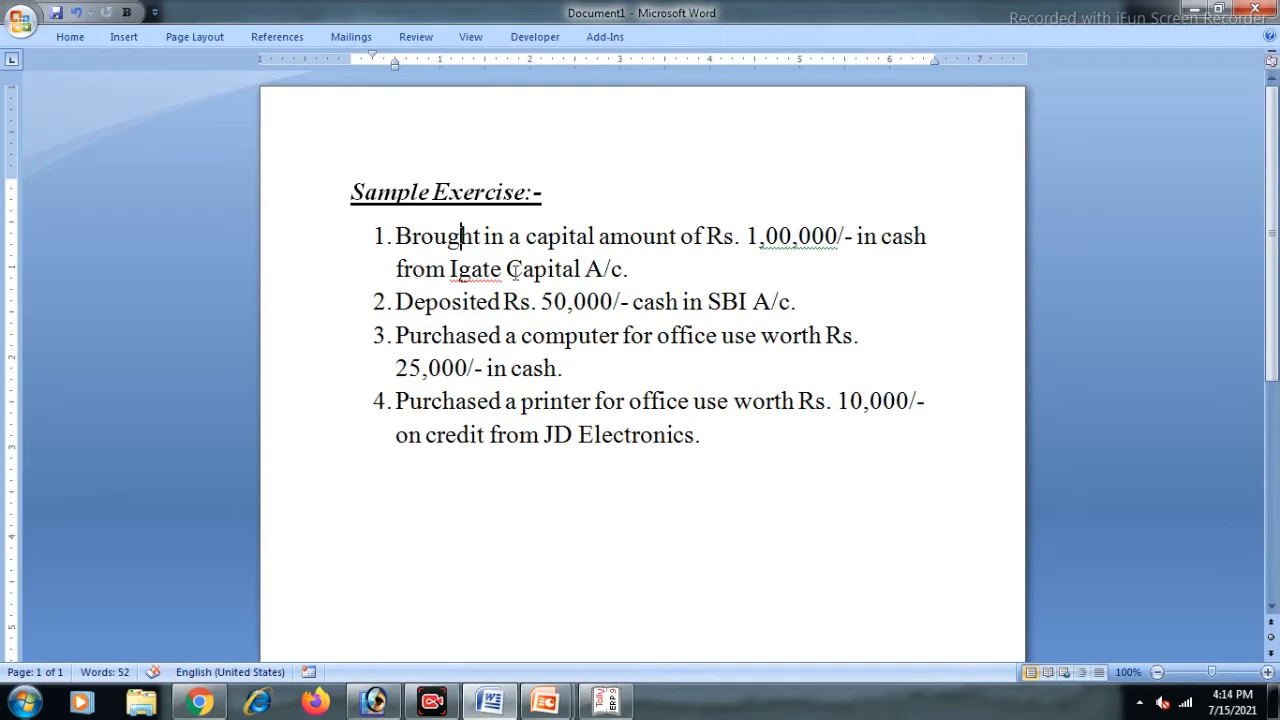
pyautogui.moveTo(632, 270); pyautogui.dragTo(443, 250)
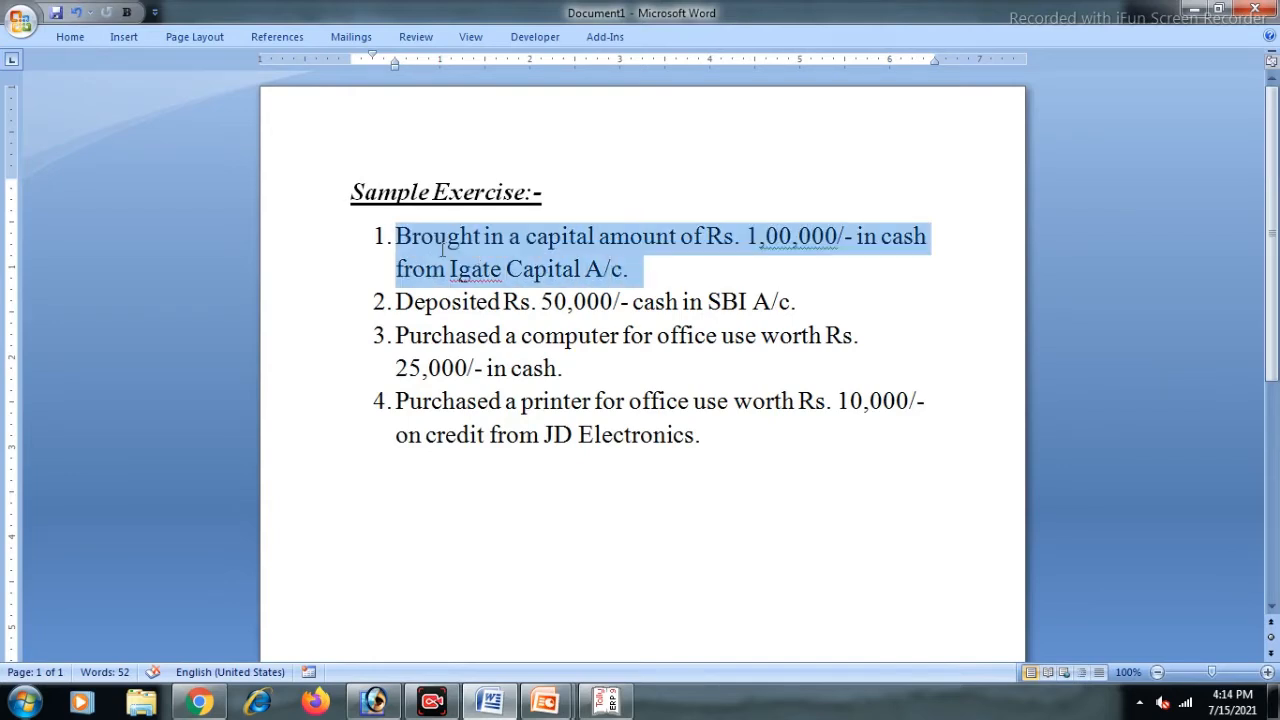
pyautogui.click(462, 248)
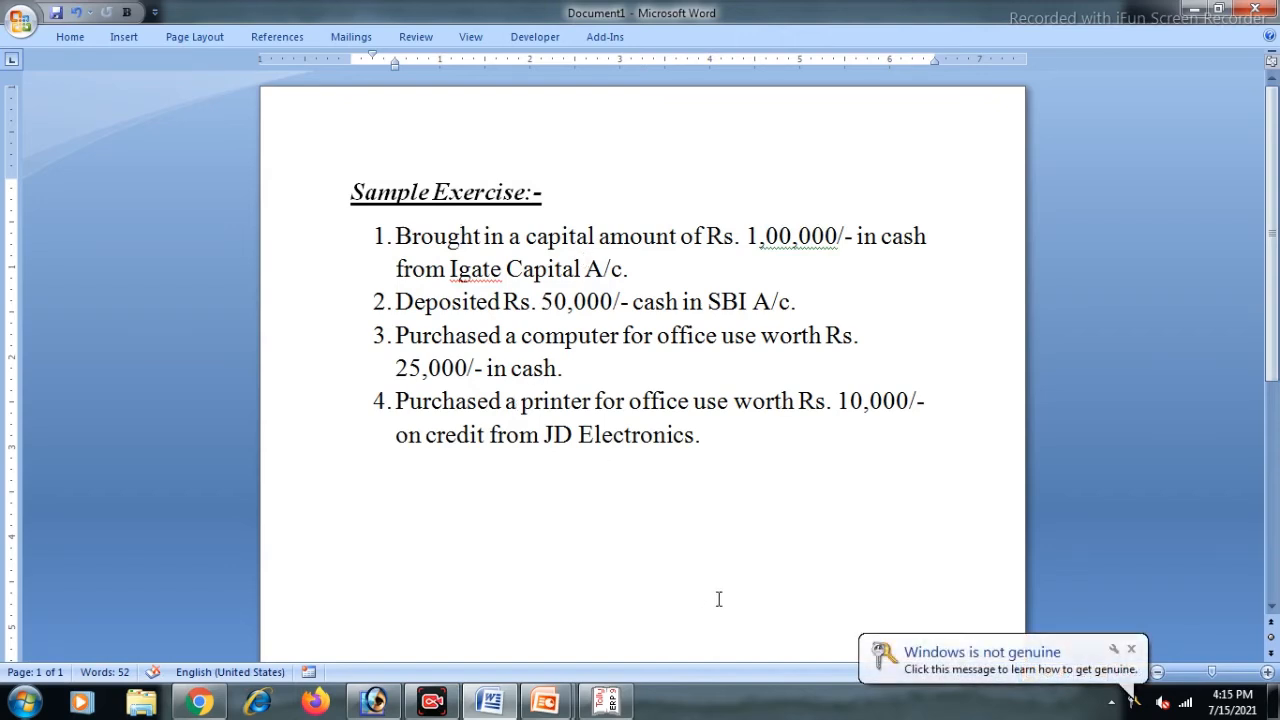
# Switch to Tally.ERP 9 and open the creation form for a single ledger
pyautogui.moveTo(609, 703)
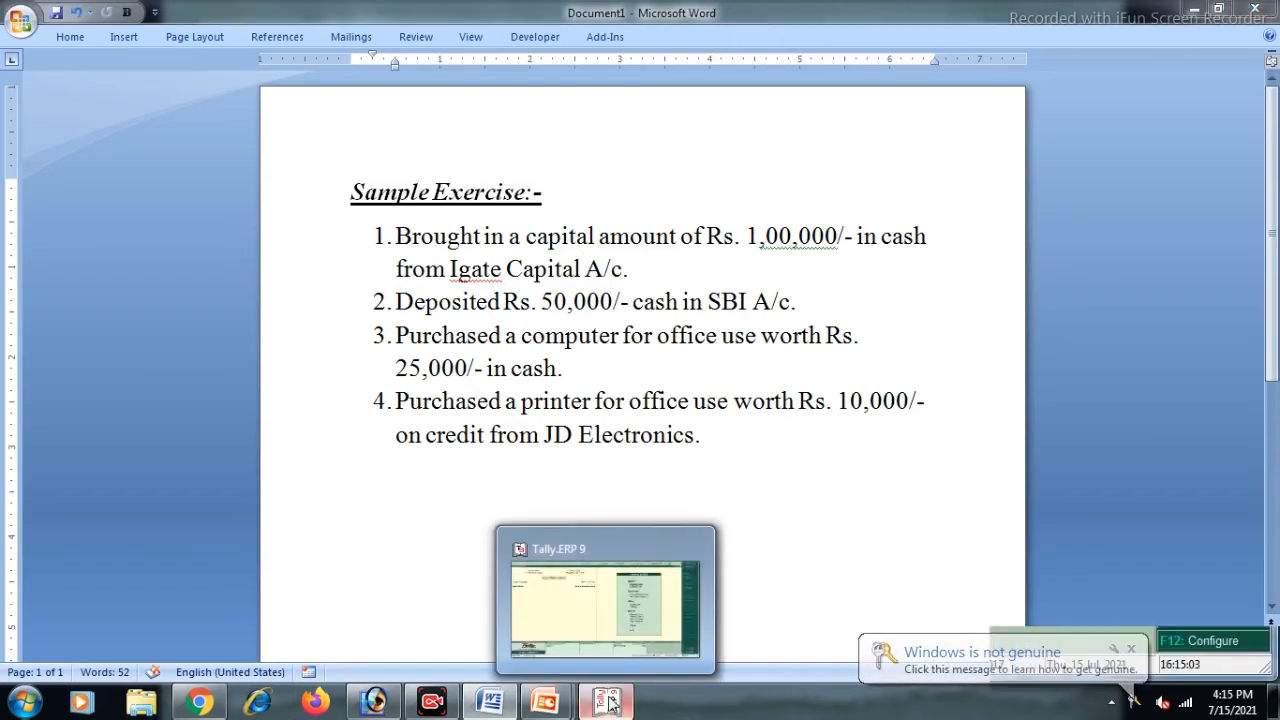
pyautogui.click(667, 554)
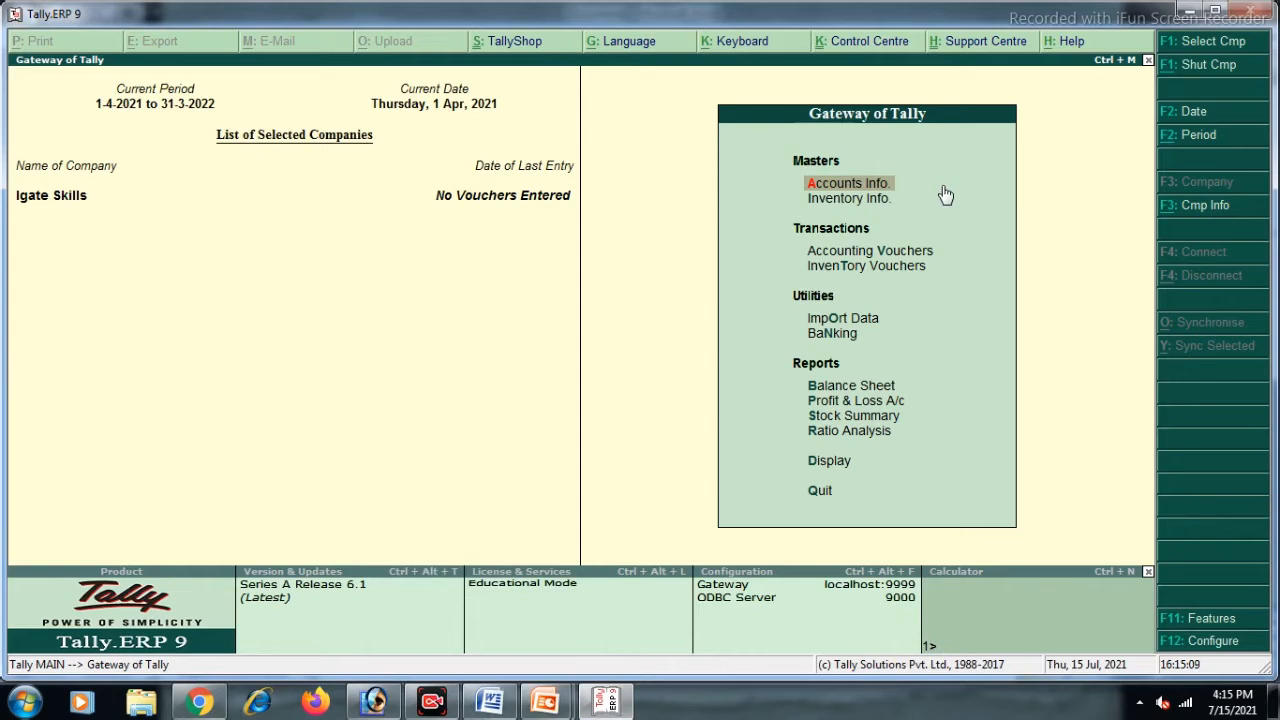
pyautogui.press('Return')
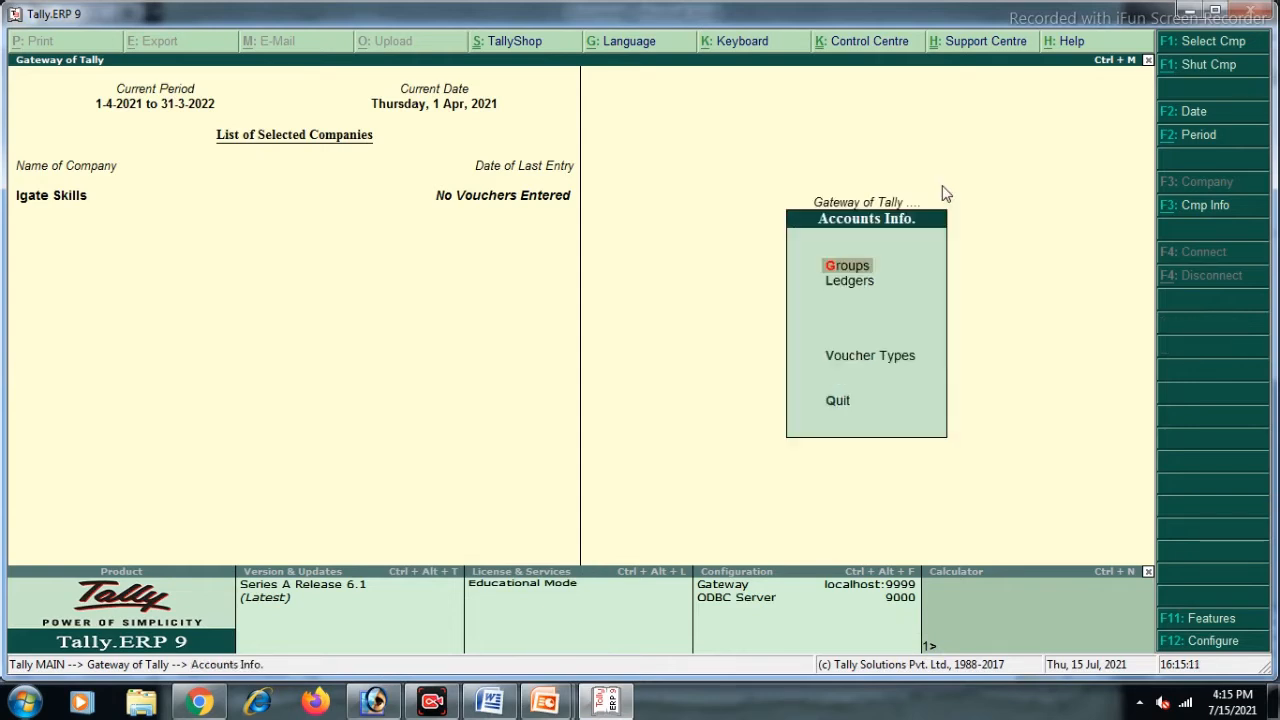
pyautogui.press('Escape')
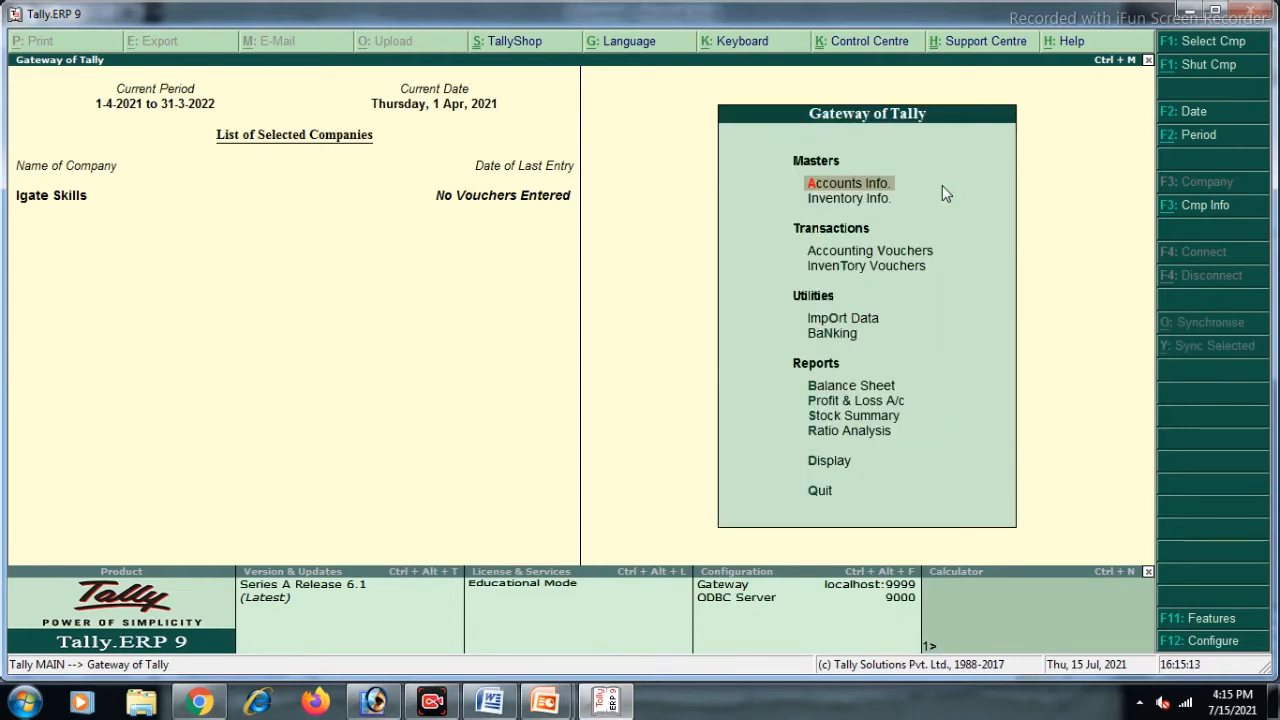
pyautogui.press('Return')
pyautogui.press('Down')
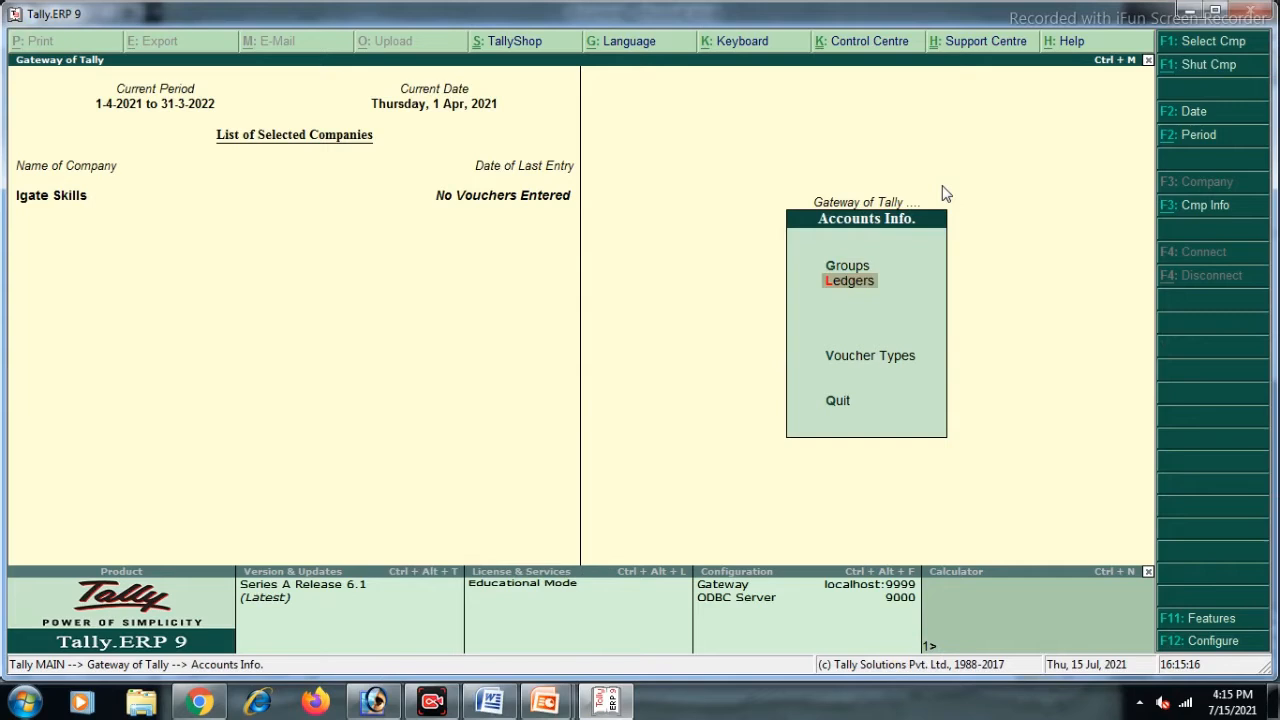
pyautogui.press('Return')
pyautogui.press('Return')
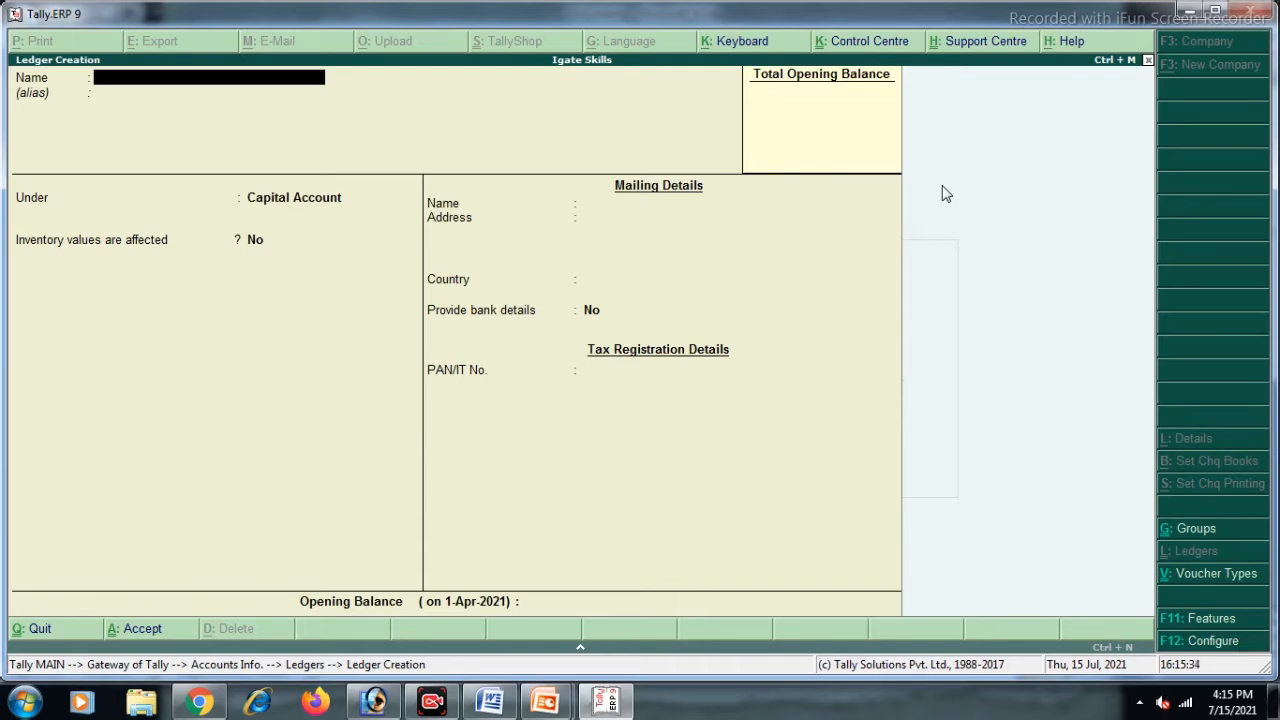
# Create the ledger Igate Capital A/c under Capital Account, keeping the default details, and return to the Gateway of Tally
pyautogui.write('Igate Capital a/c')
pyautogui.press('Return')
pyautogui.press('Return')
pyautogui.press('Return')
pyautogui.press('Return')
pyautogui.press('Return')
pyautogui.press('Return')
pyautogui.press('Return')
pyautogui.press('Return')
pyautogui.press('Return')
pyautogui.press('Return')
pyautogui.press('Return')
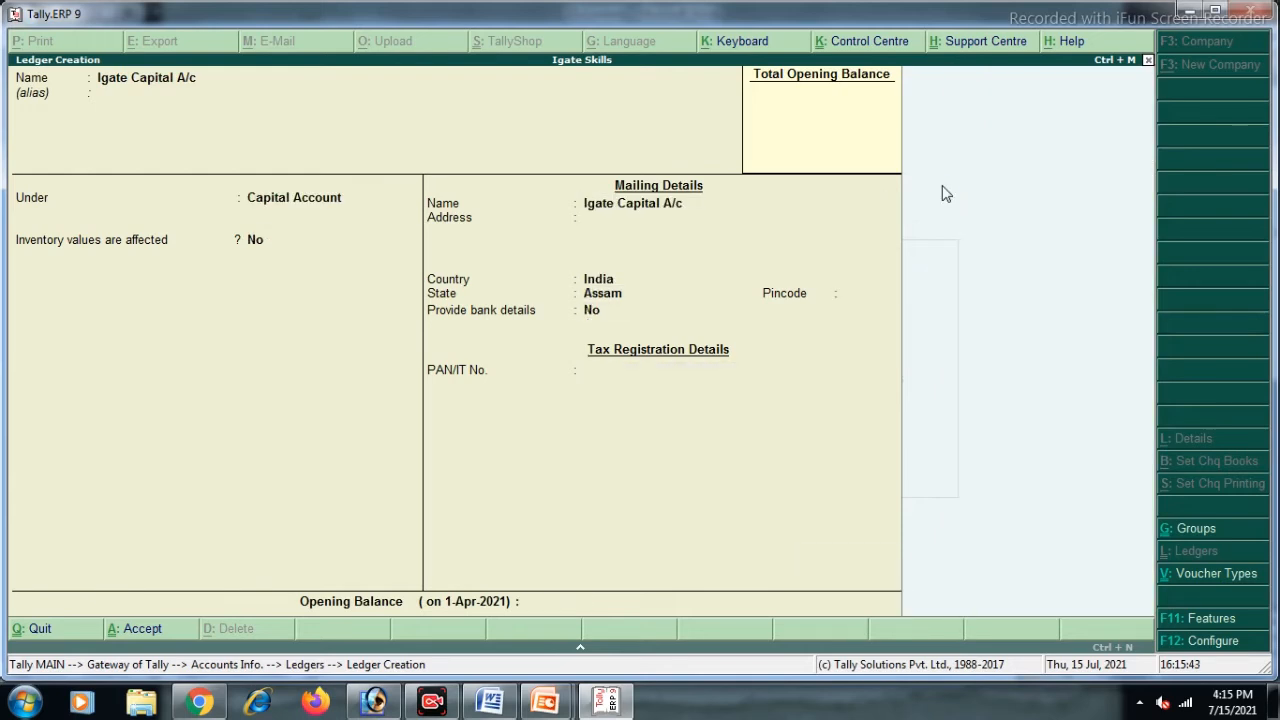
pyautogui.press('Escape')
pyautogui.press('Escape')
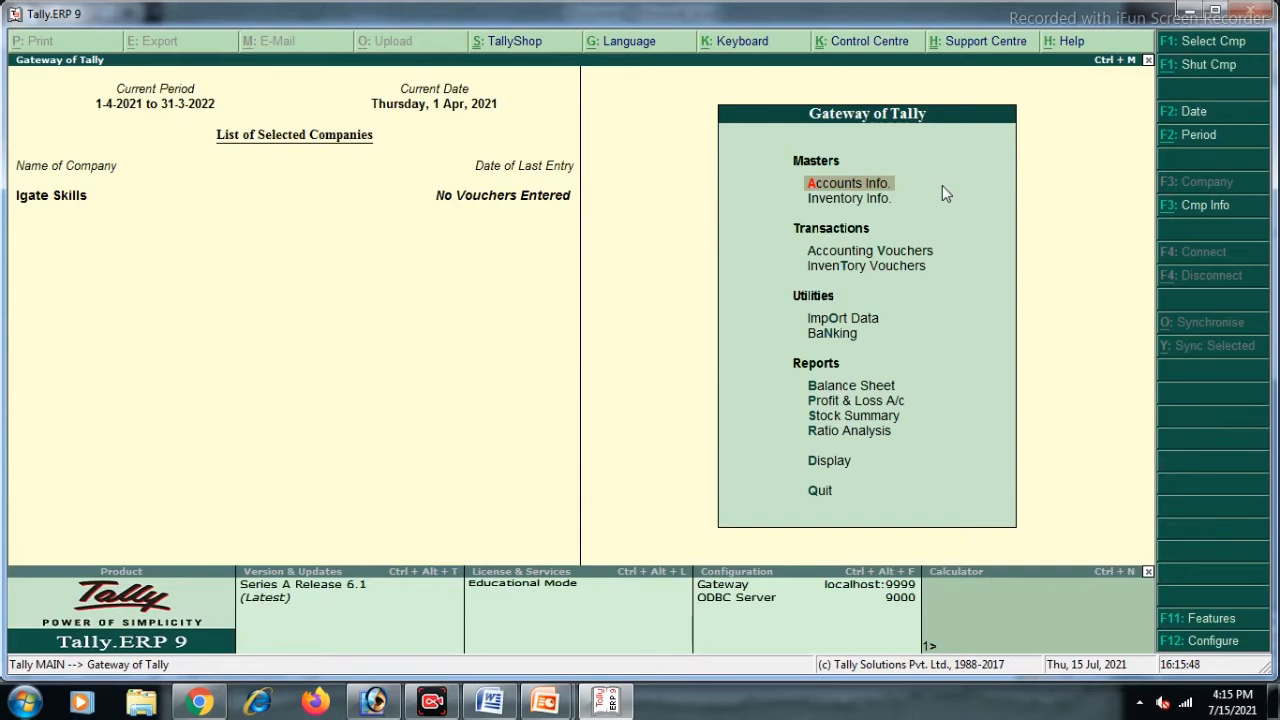
# Open a new receipt voucher and credit Igate Capital A/c with 1,00,000, consulting the amount in the Word exercise
pyautogui.press('Down')
pyautogui.press('Down')
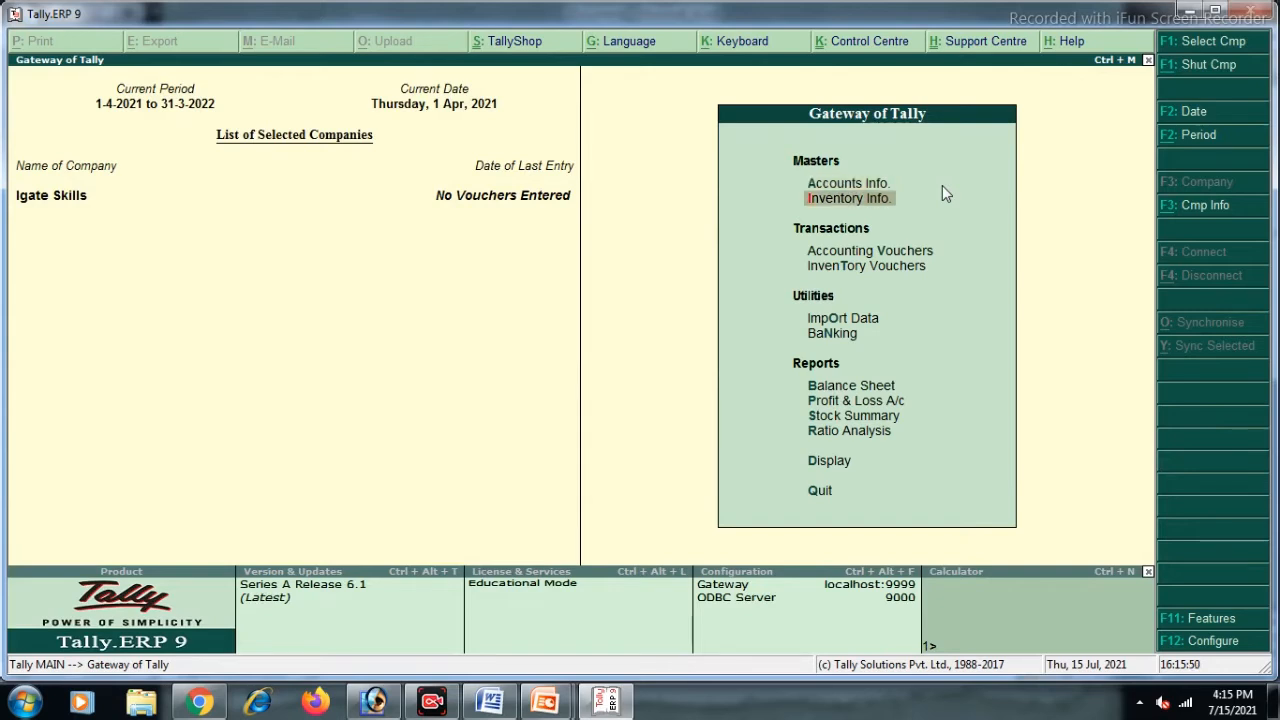
pyautogui.press('Return')
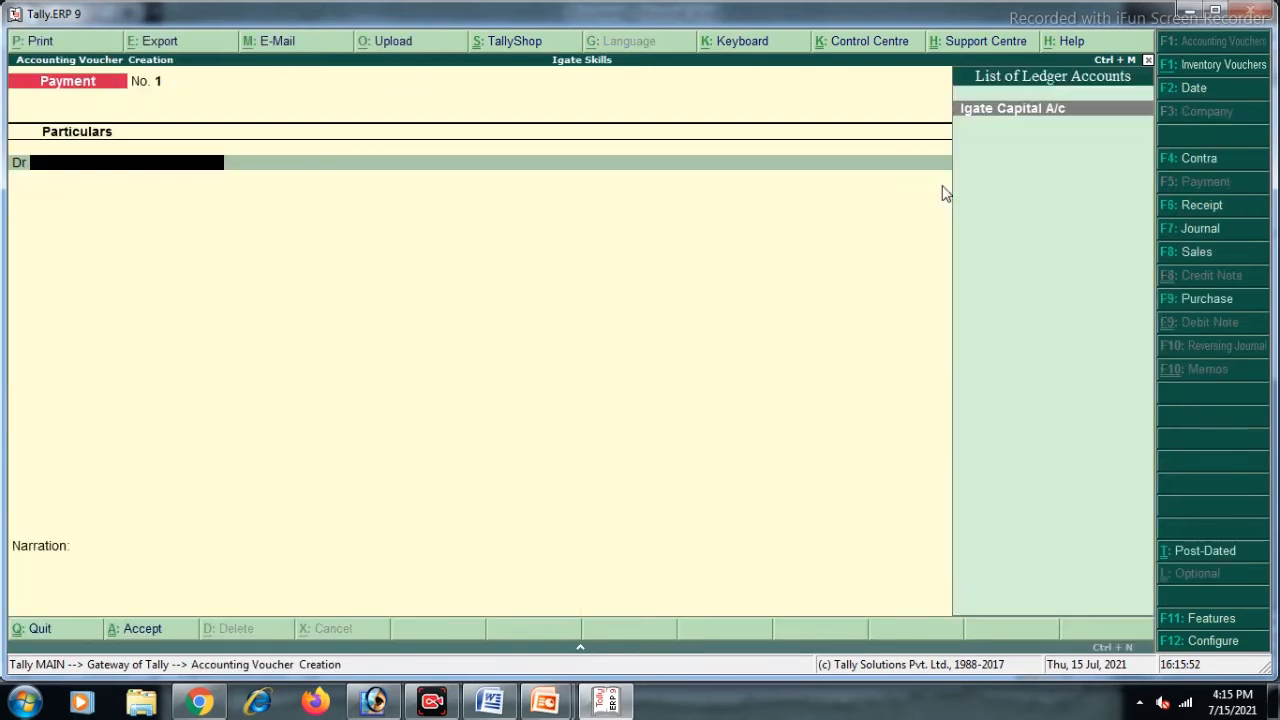
pyautogui.click(1189, 208)
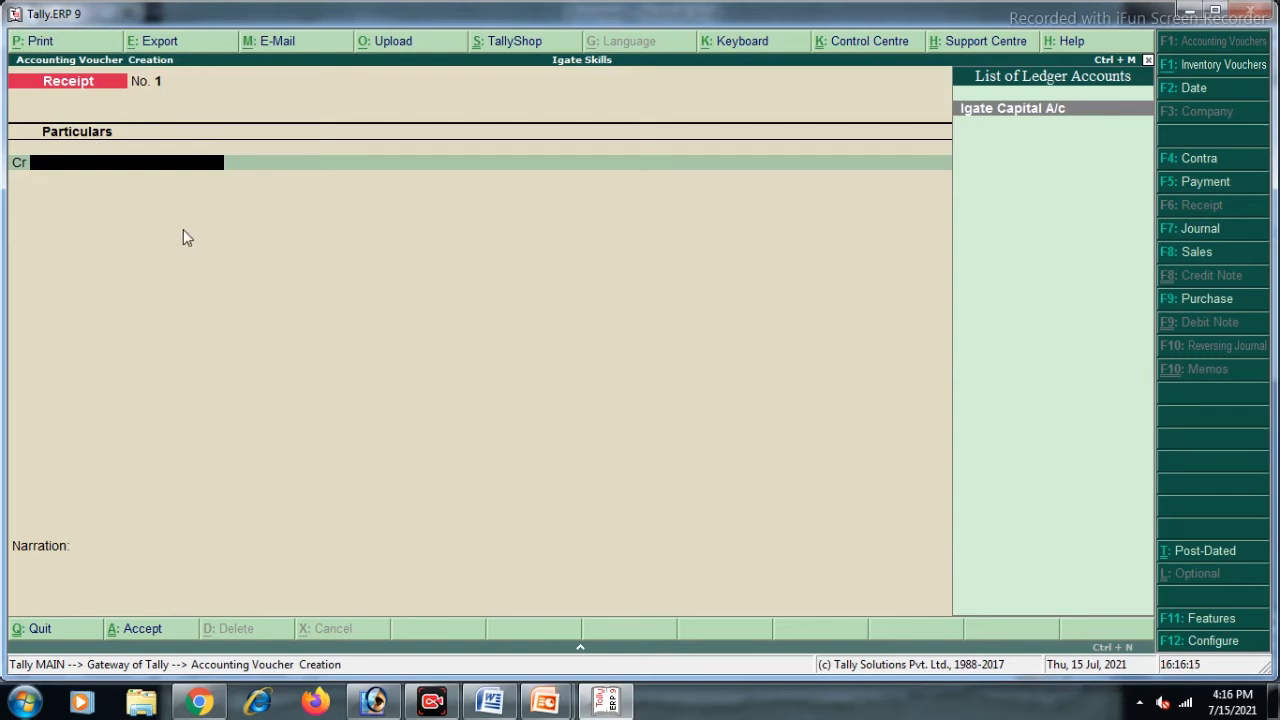
pyautogui.press('Return')
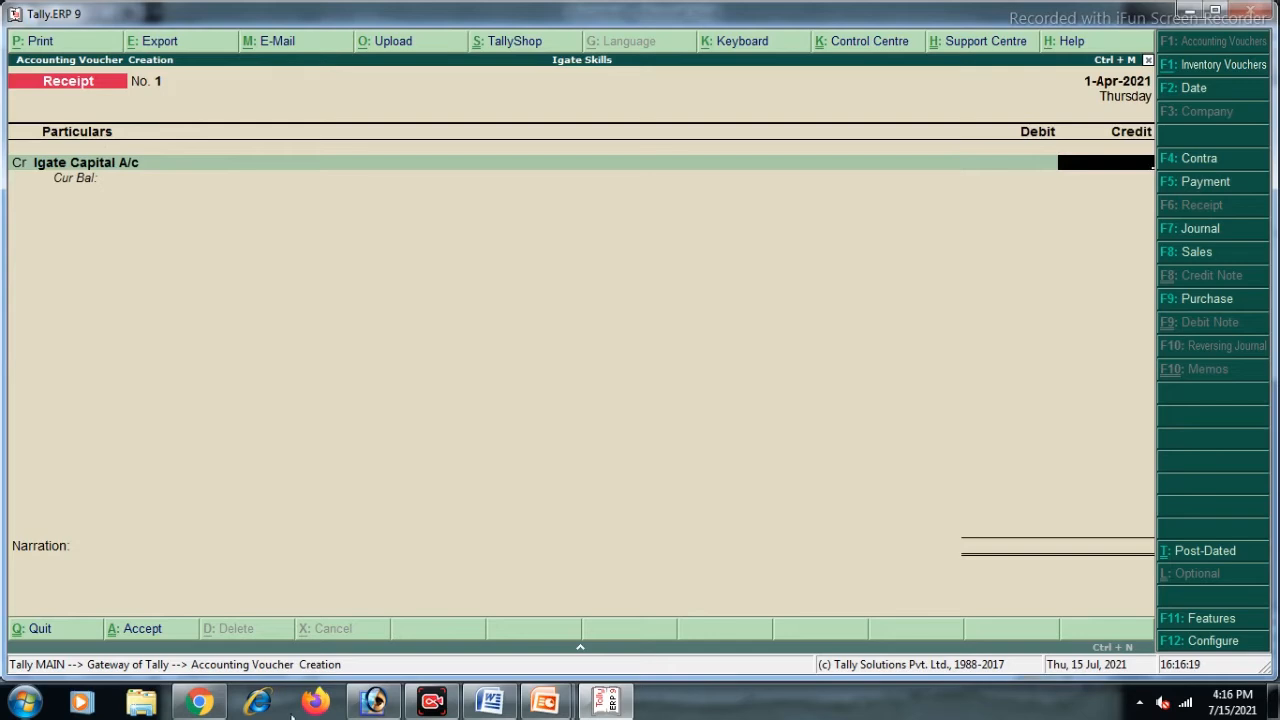
pyautogui.click(490, 702)
pyautogui.moveTo(748, 236); pyautogui.dragTo(852, 241)
pyautogui.hotkey('alt', 'Tab')
pyautogui.write('100000')
pyautogui.press('Return')
pyautogui.press('Return')
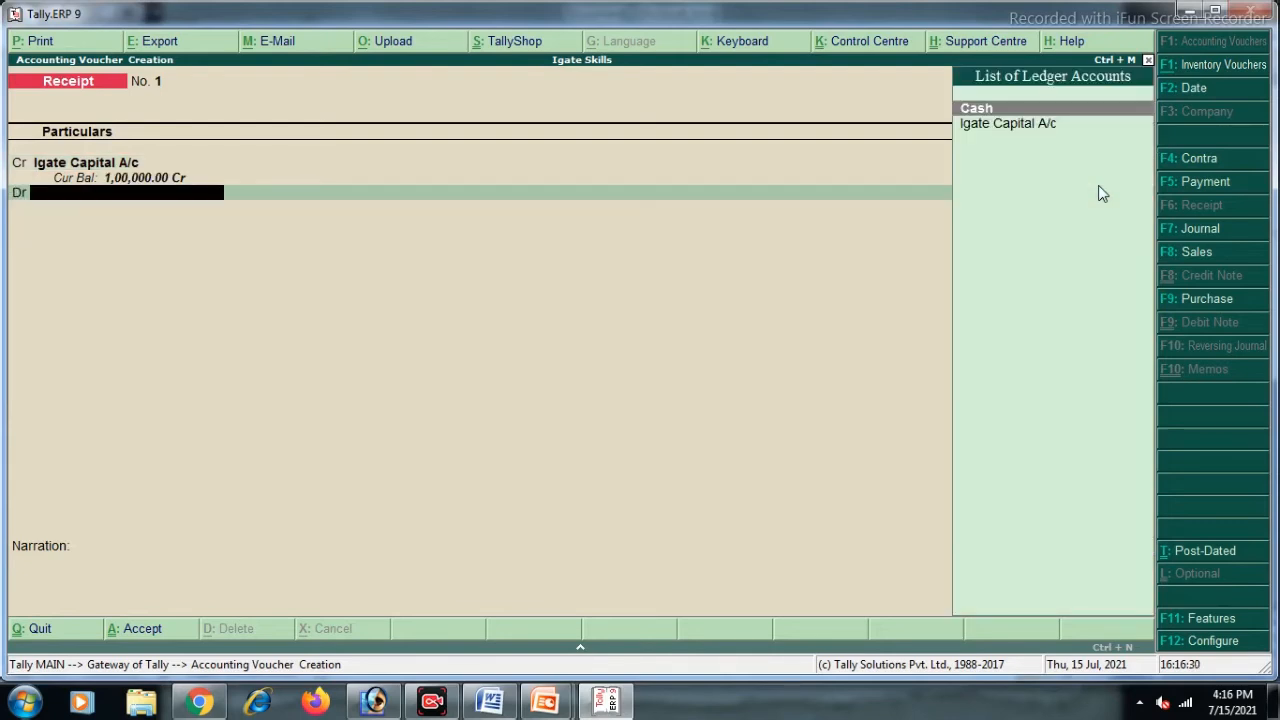
# Check the mode of receipt in the Word exercise, debit Cash with 1,00,000 and save the receipt voucher
pyautogui.hotkey('alt', 'Tab')
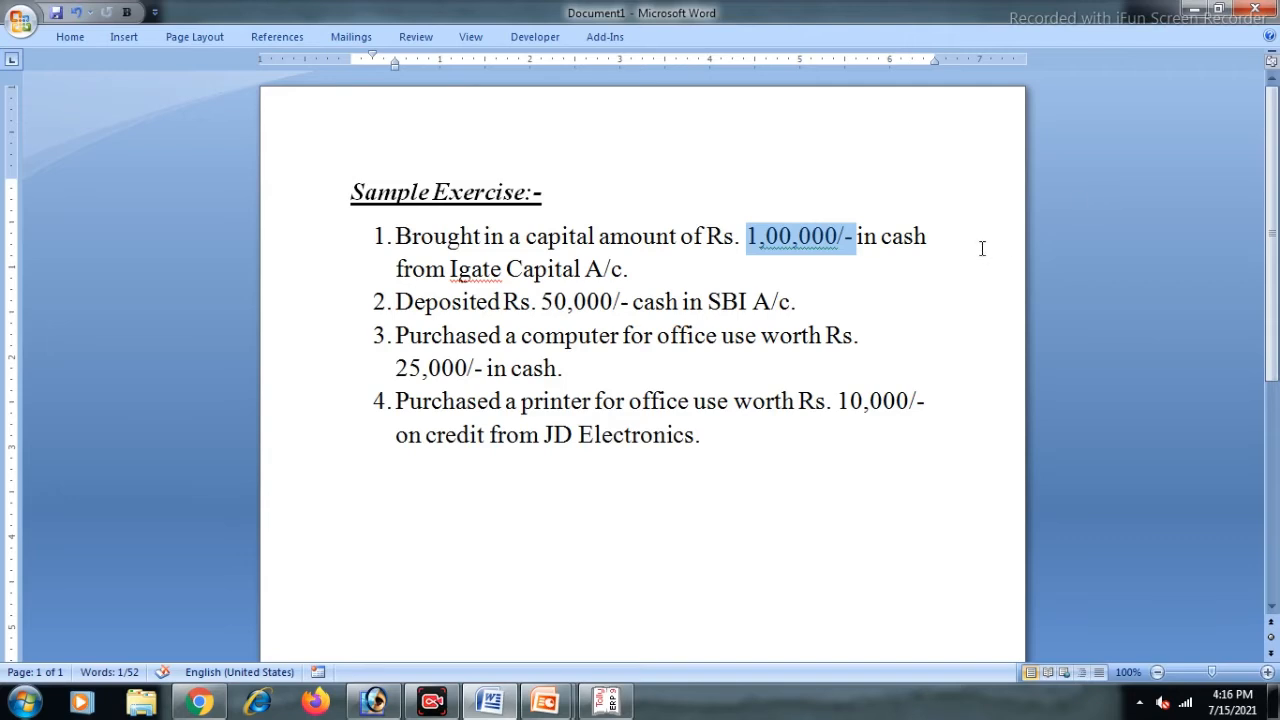
pyautogui.moveTo(881, 240); pyautogui.dragTo(926, 243)
pyautogui.hotkey('alt', 'Tab')
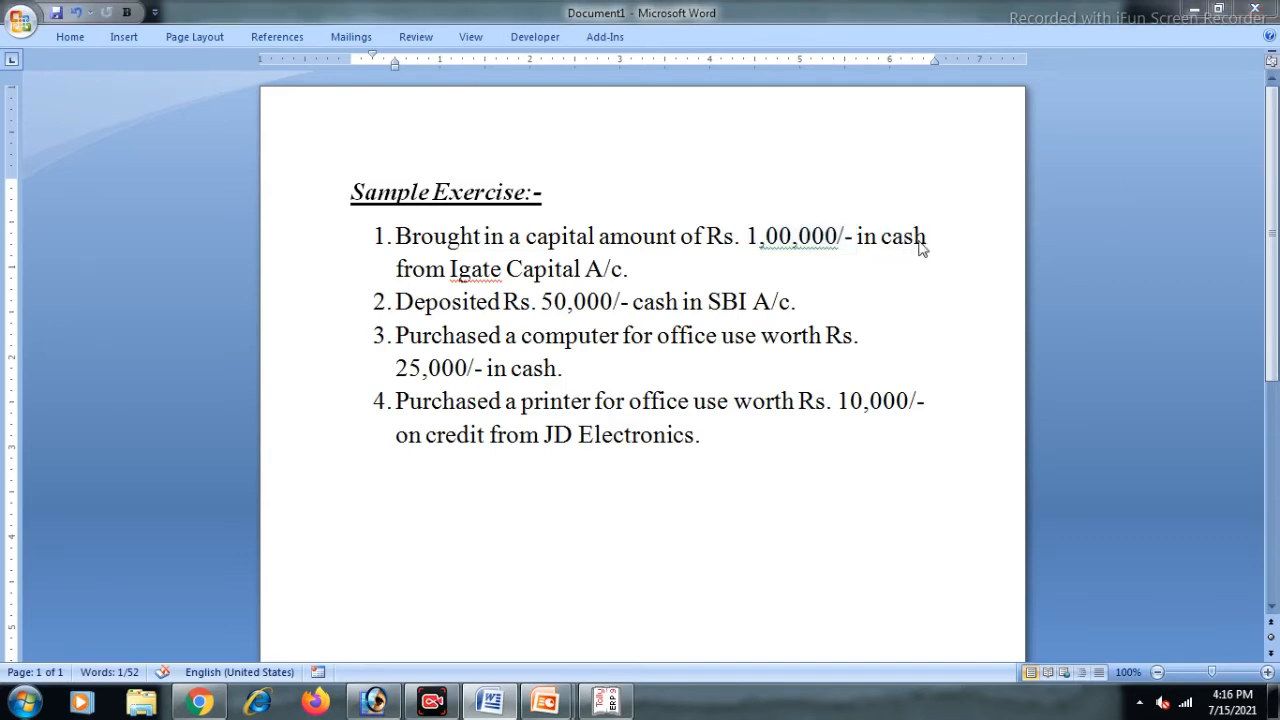
pyautogui.press('Return')
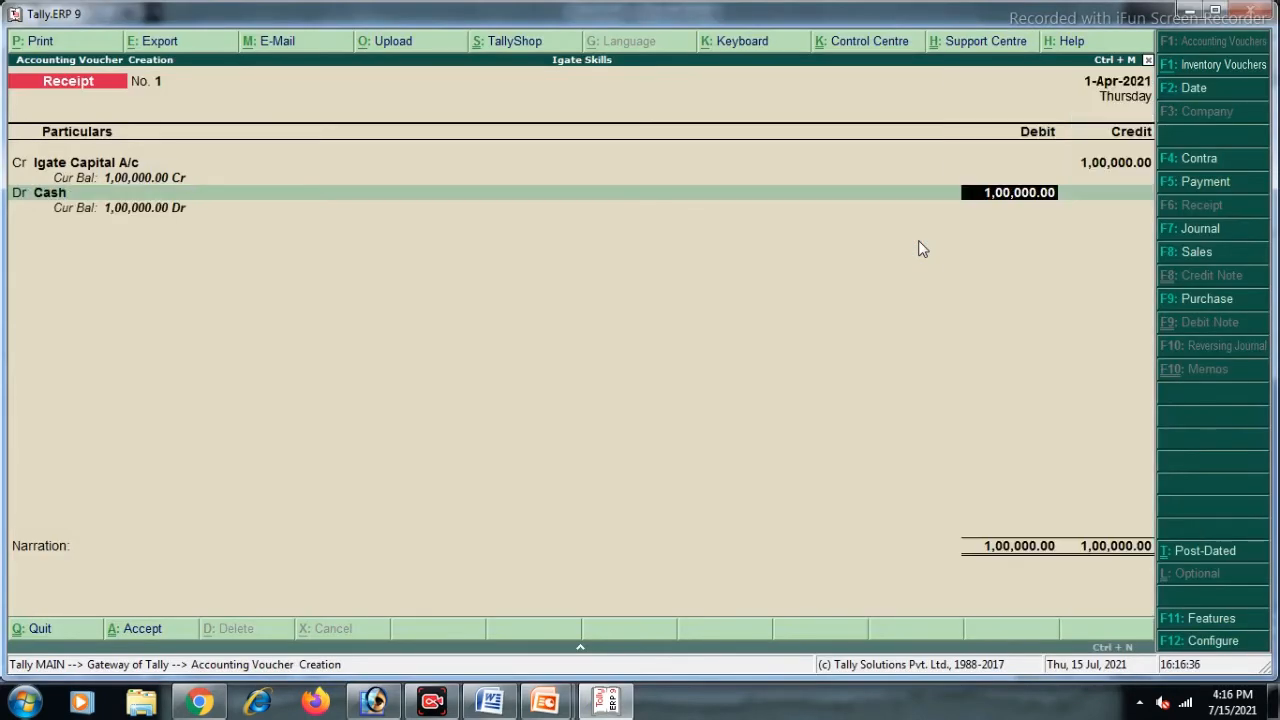
pyautogui.press('Return')
pyautogui.press('Return')
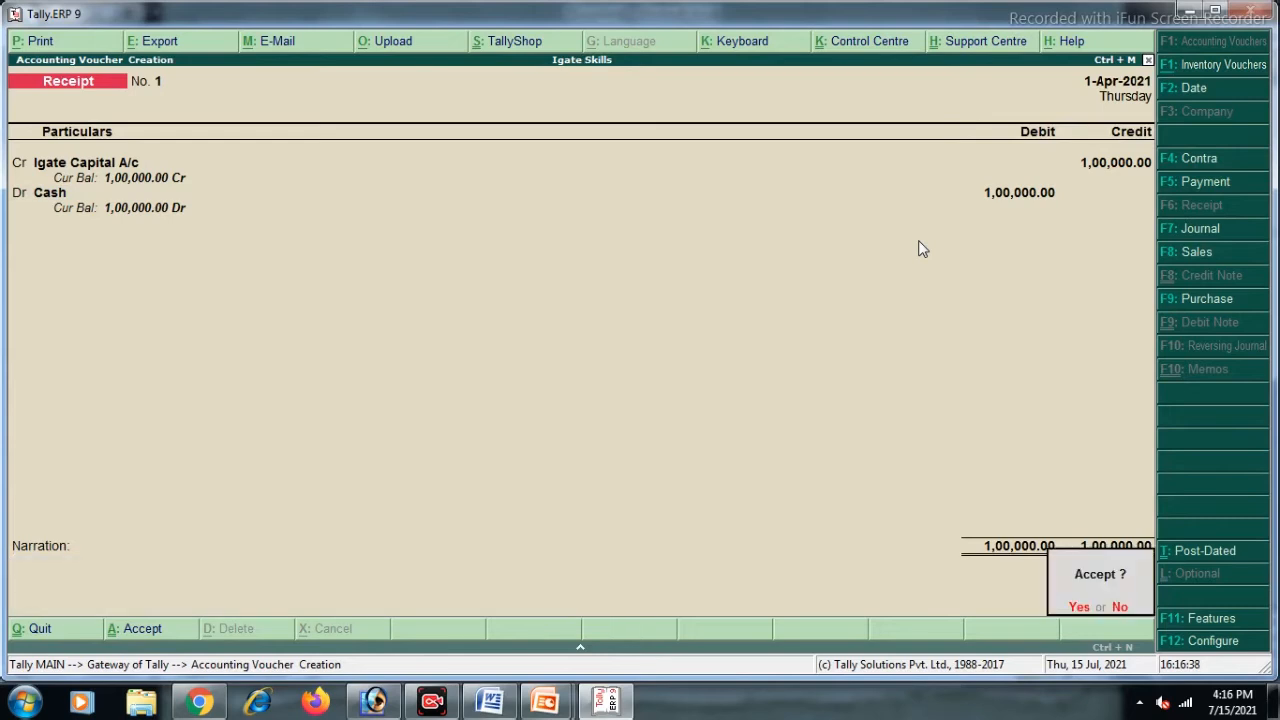
pyautogui.press('Return')
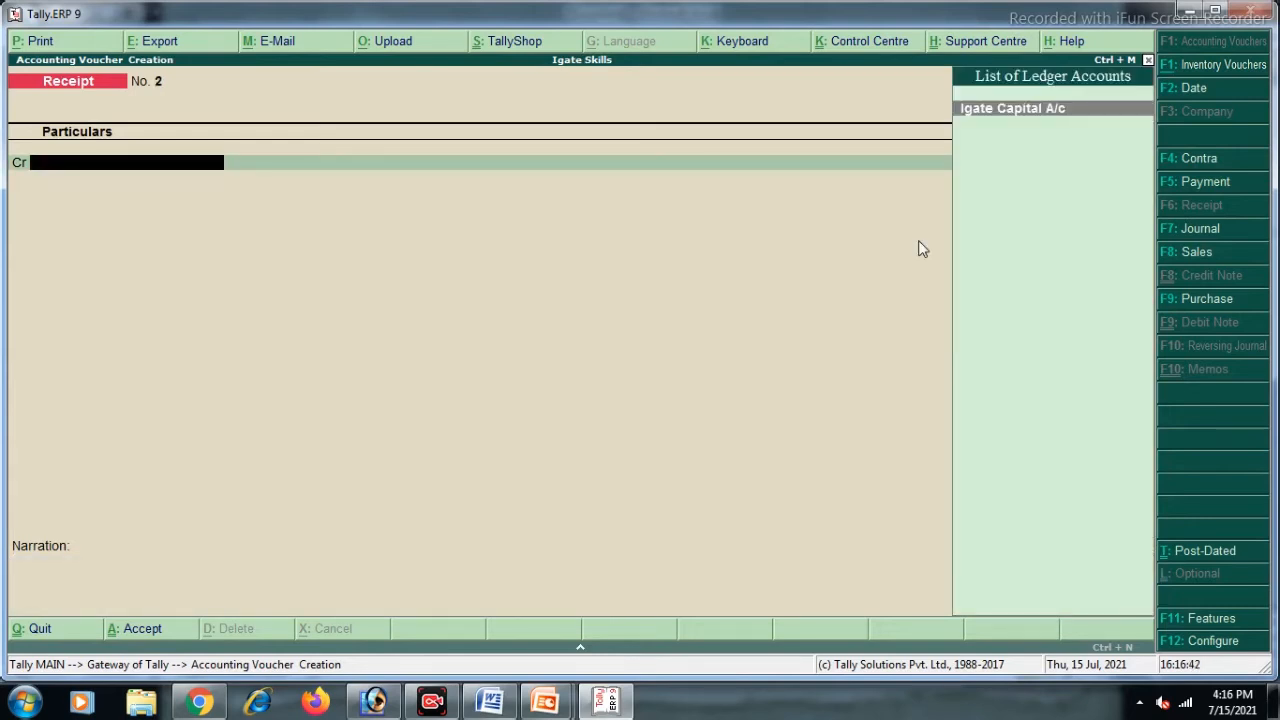
# Review the first transaction in the Word exercise and examine the second one about the cash deposit in SBI A/c
pyautogui.hotkey('alt', 'Tab')
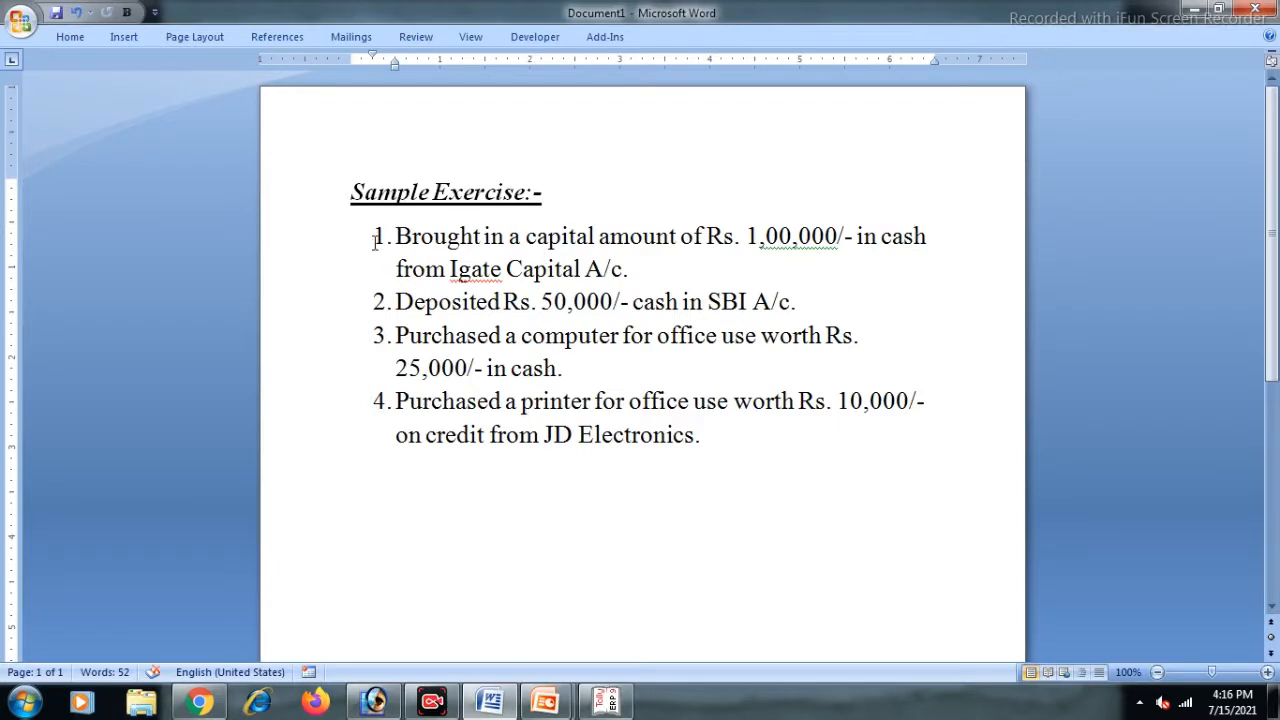
pyautogui.moveTo(396, 236); pyautogui.dragTo(651, 263)
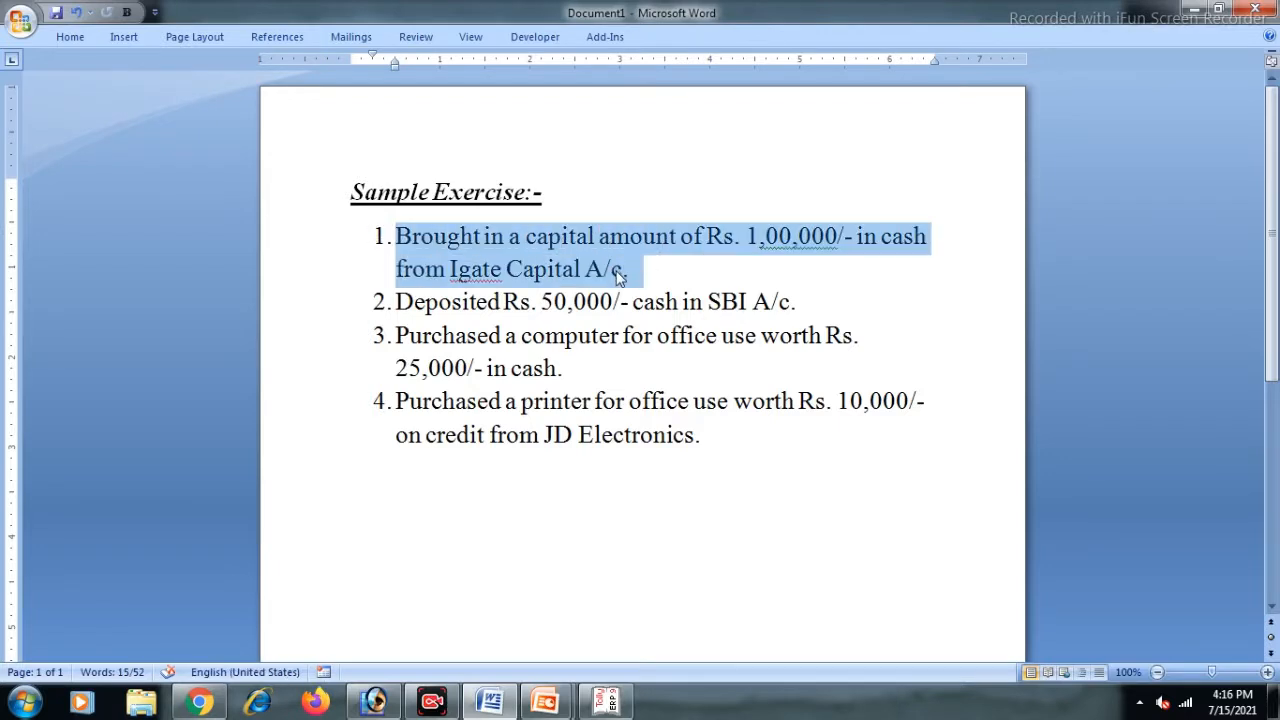
pyautogui.hotkey('alt', 'Tab')
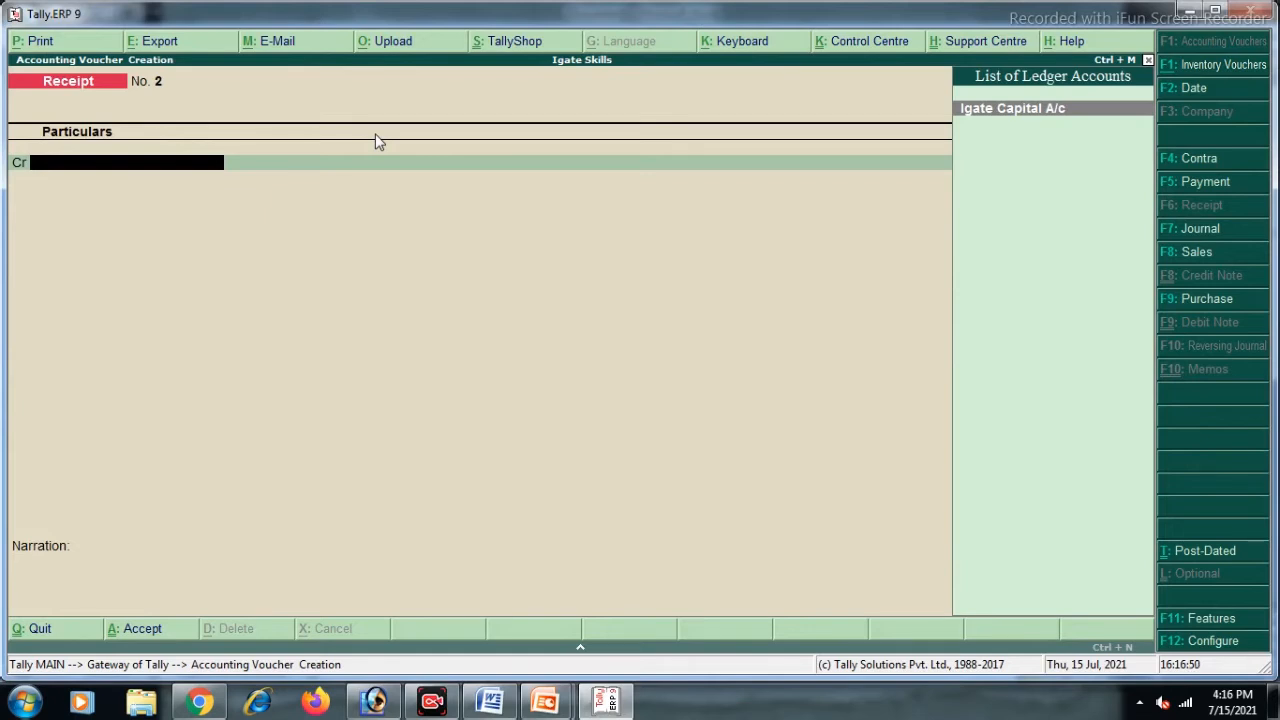
pyautogui.hotkey('alt', 'Tab')
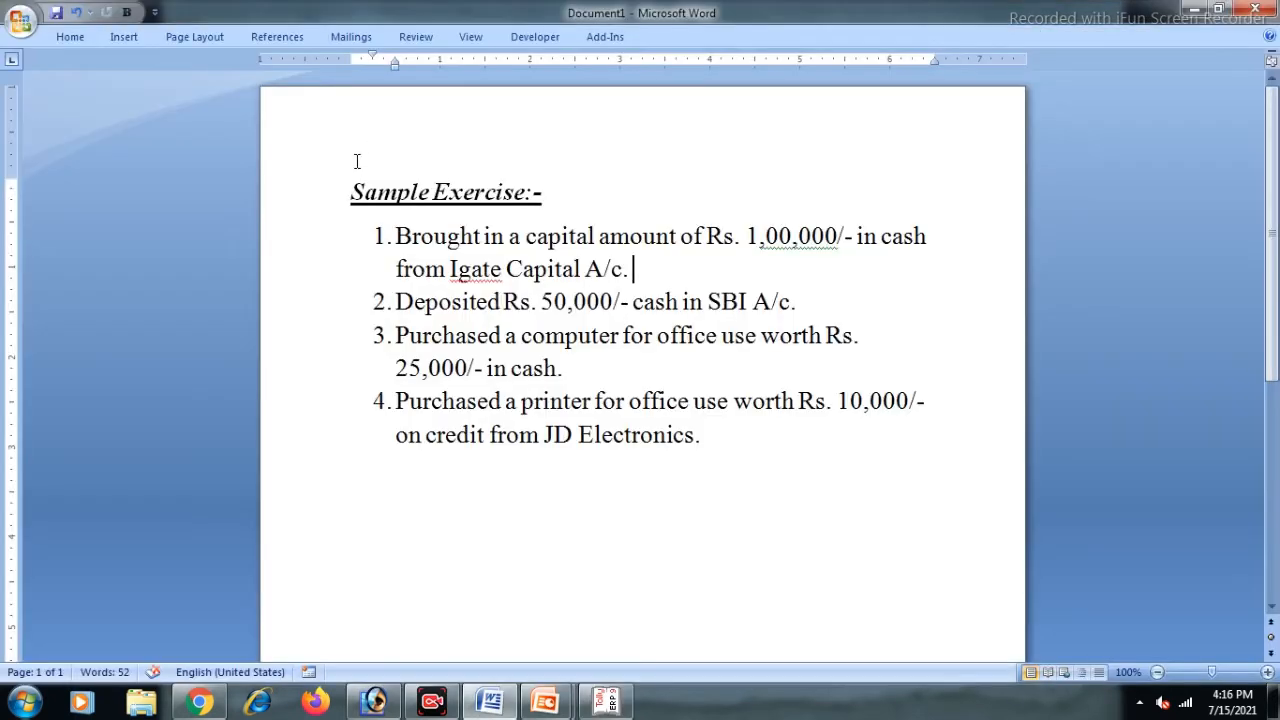
pyautogui.click(398, 301)
pyautogui.moveTo(398, 301); pyautogui.dragTo(823, 303)
pyautogui.press('Left')
pyautogui.moveTo(708, 301); pyautogui.dragTo(798, 301)
pyautogui.click(764, 305)
pyautogui.moveTo(708, 301); pyautogui.dragTo(800, 302)
pyautogui.click(737, 305)
# Switch back to Tally.ERP 9 and start a new single ledger named Sbi A/c
pyautogui.hotkey('alt', 'Tab')
pyautogui.press('Escape')
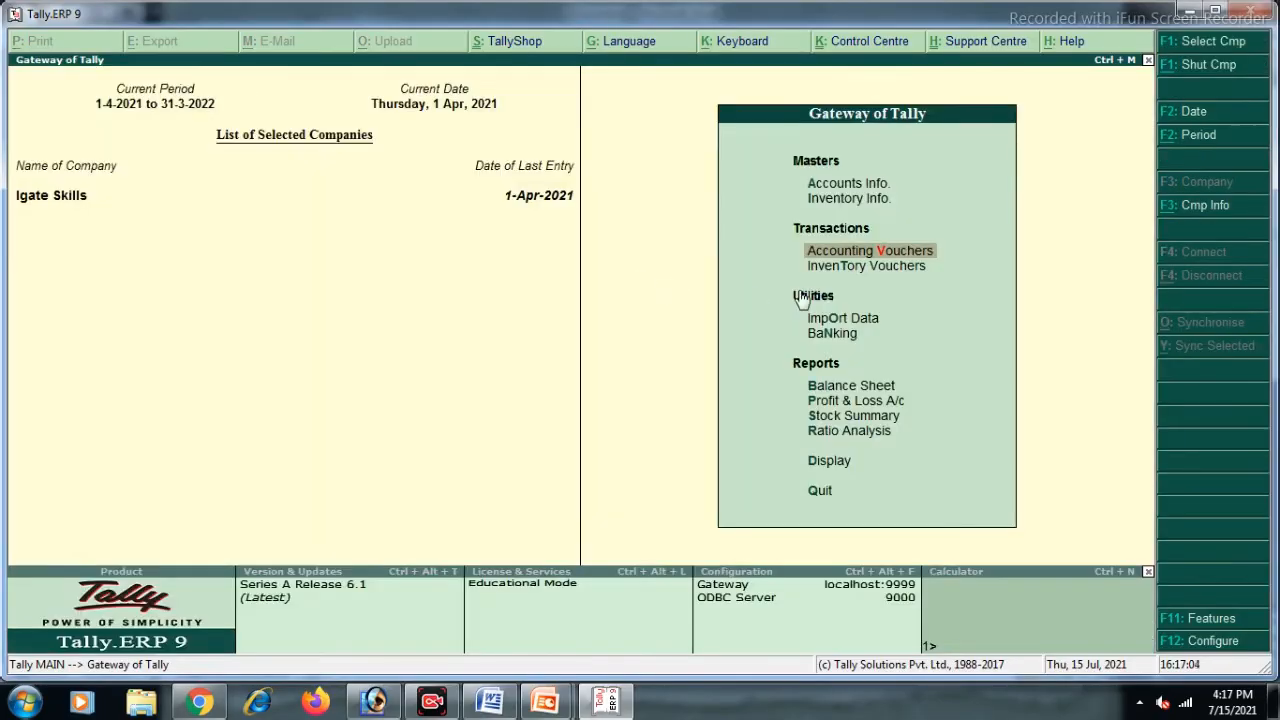
pyautogui.press('Up')
pyautogui.press('Up')
pyautogui.press('Return')
pyautogui.press('Down')
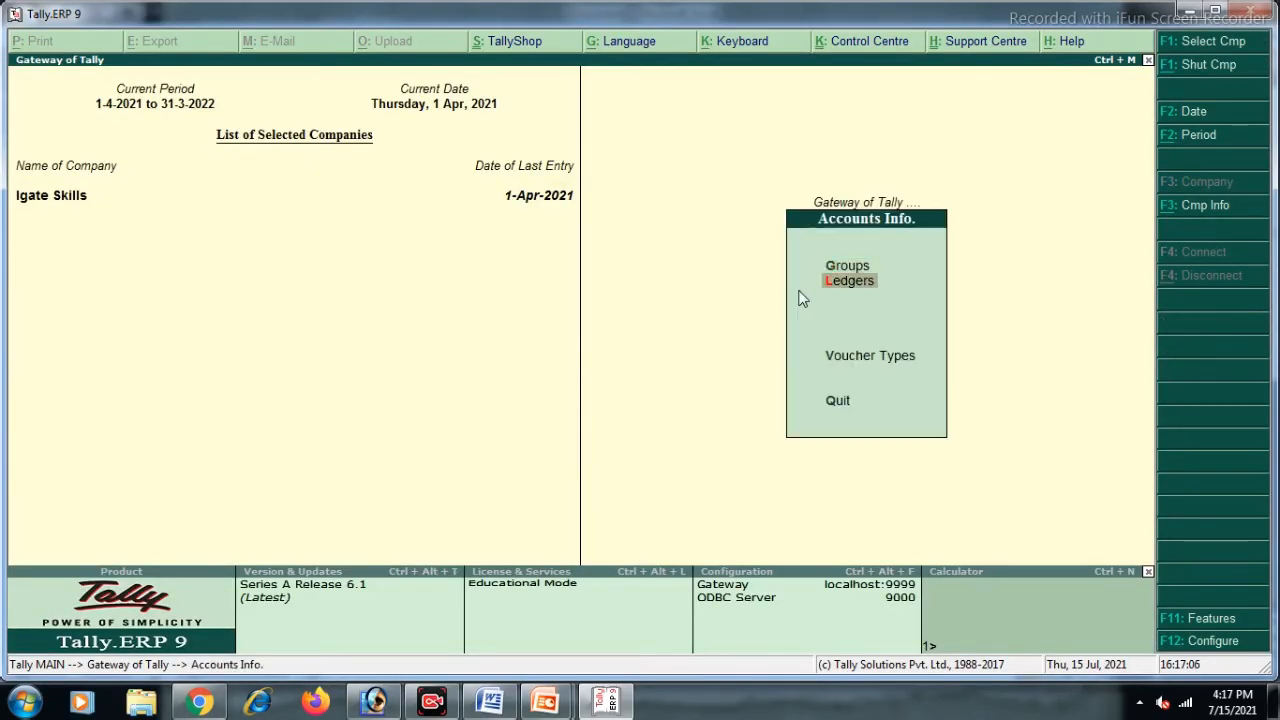
pyautogui.press('Return')
pyautogui.press('Return')
pyautogui.write('Sbi a/c')
pyautogui.press('Return')
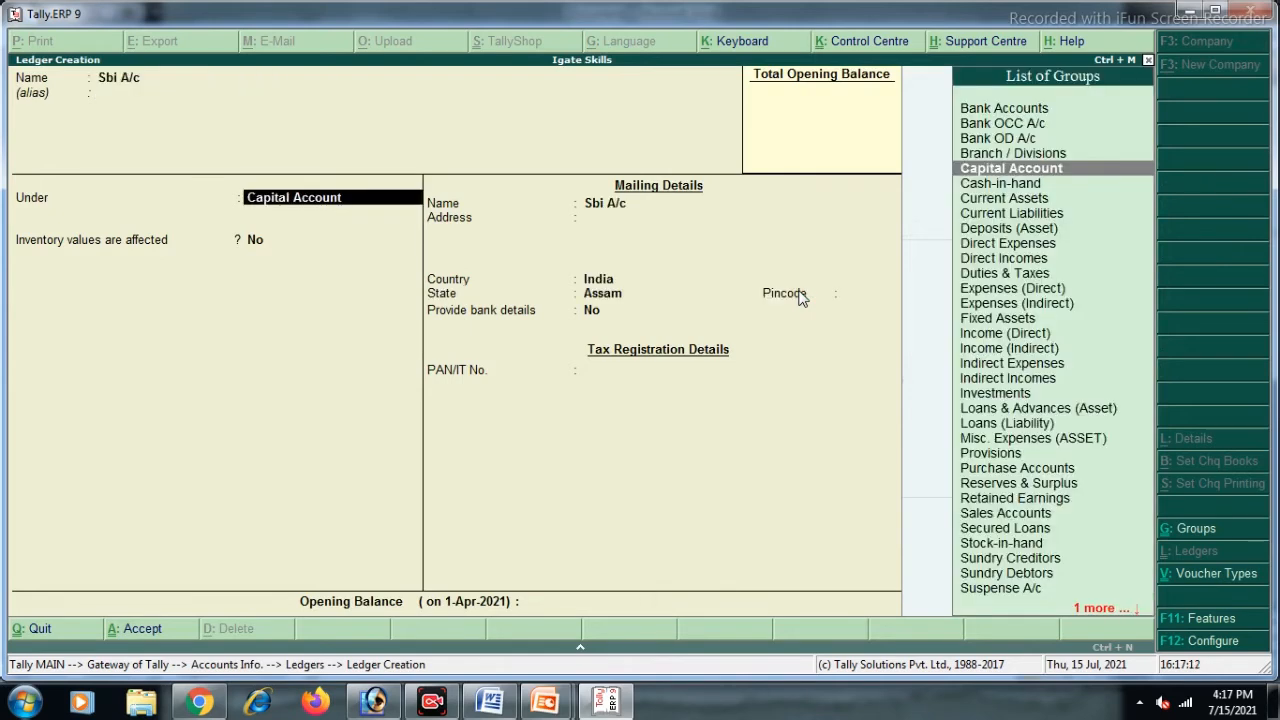
# Place the Sbi A/c ledger under the Bank Accounts group, keeping the default account holder's name
pyautogui.press('Up')
pyautogui.press('Up')
pyautogui.press('Up')
pyautogui.press('Up')
pyautogui.press('Return')
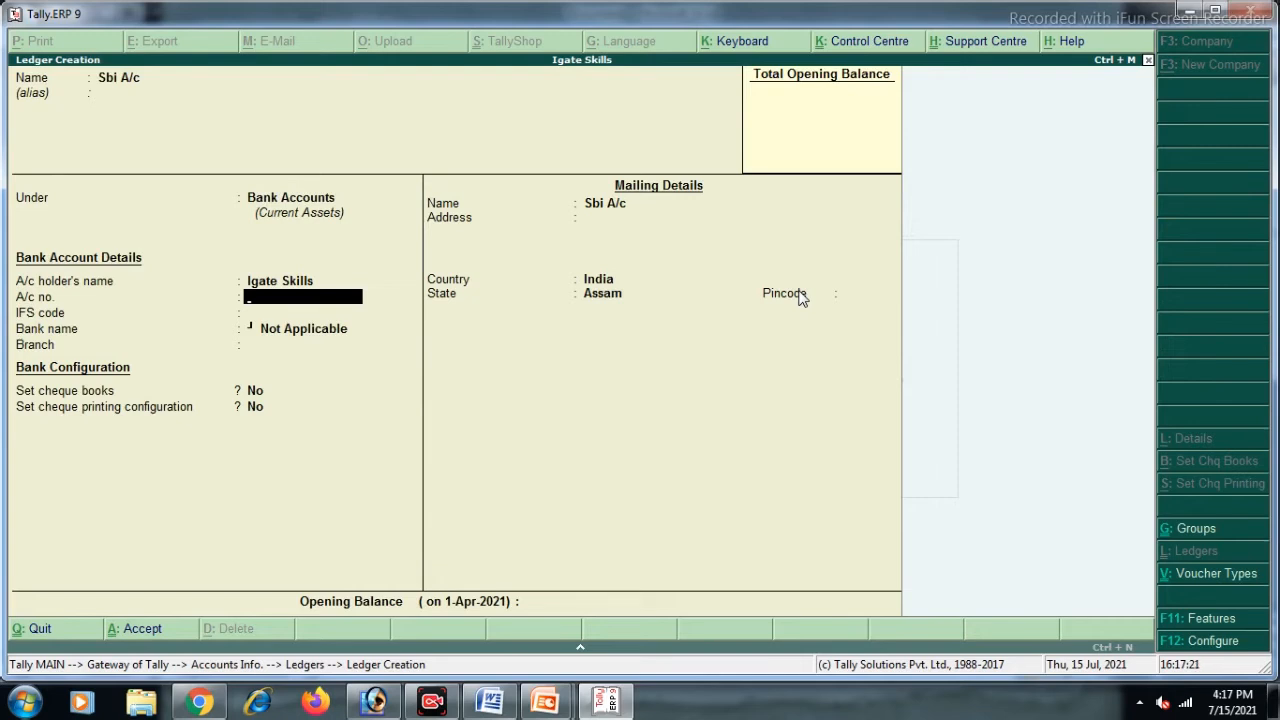
# Save the Sbi A/c ledger with the remaining bank and mailing details at their defaults and return to the Gateway of Tally
pyautogui.press('Return')
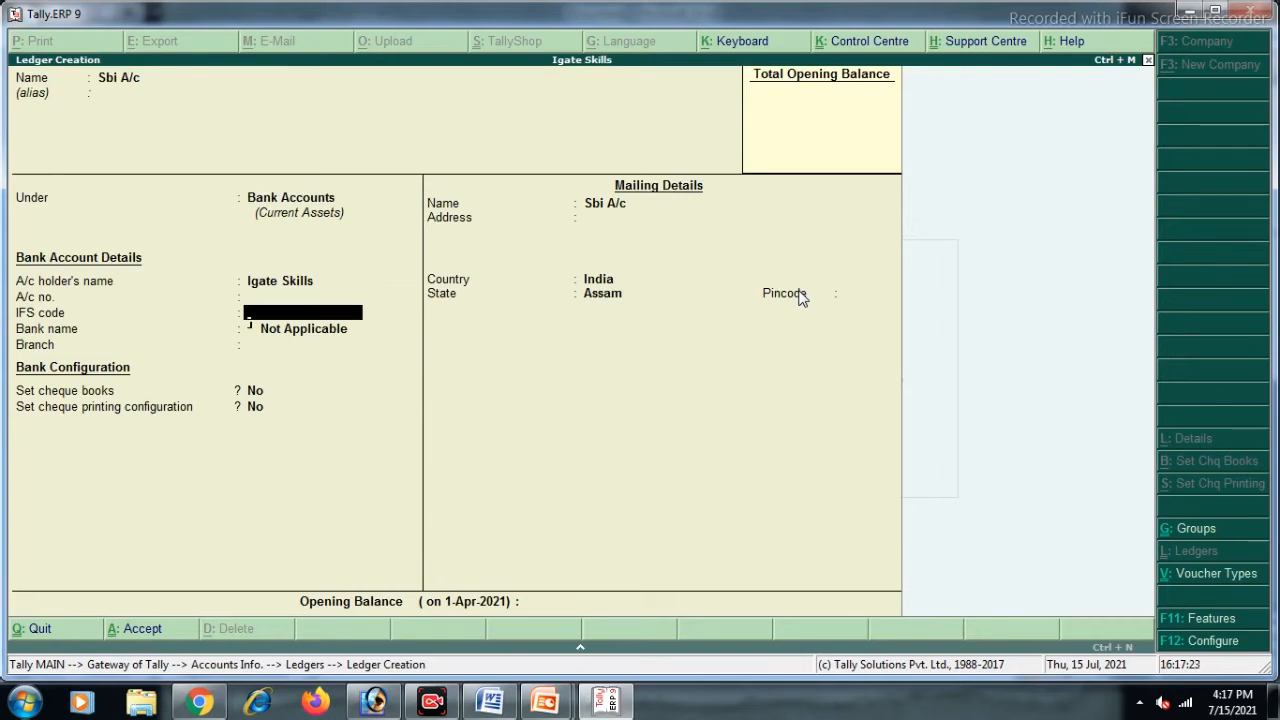
pyautogui.press('Return')
pyautogui.press('Return')
pyautogui.press('Return')
pyautogui.press('Return')
pyautogui.press('Return')
pyautogui.press('Return')
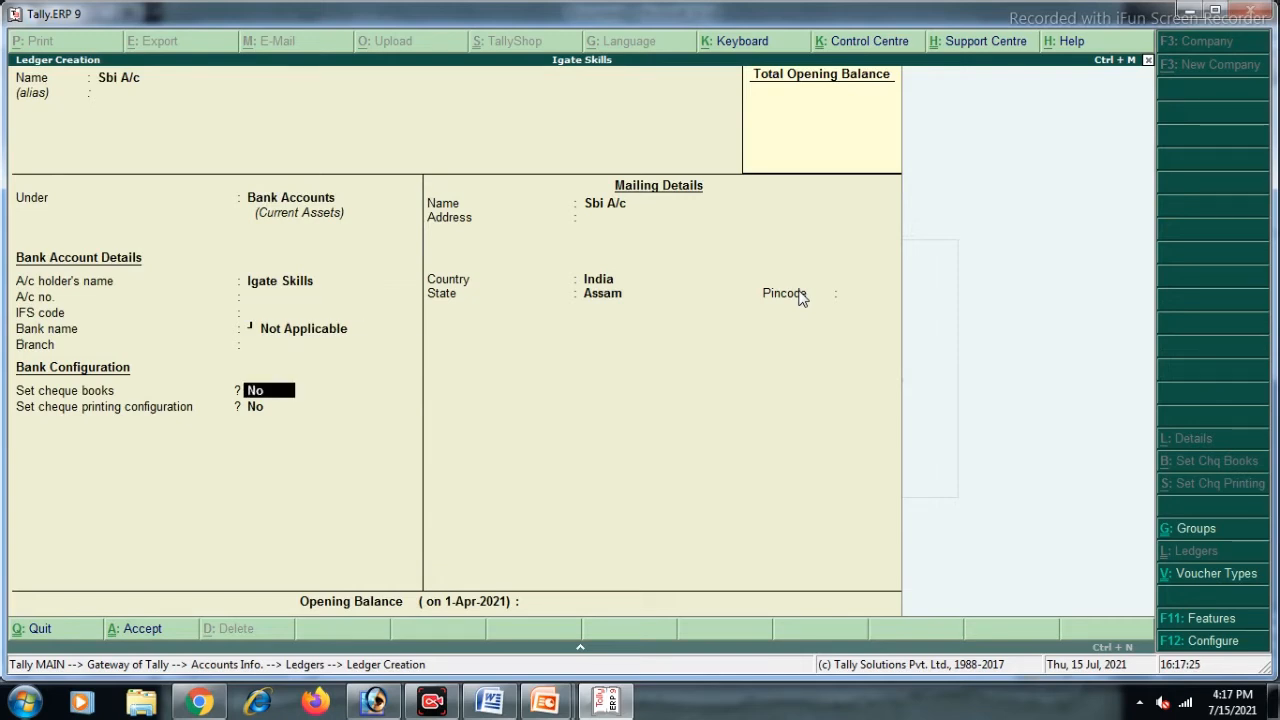
pyautogui.press('Return')
pyautogui.press('Return')
pyautogui.press('Return')
pyautogui.press('Return')
pyautogui.press('Escape')
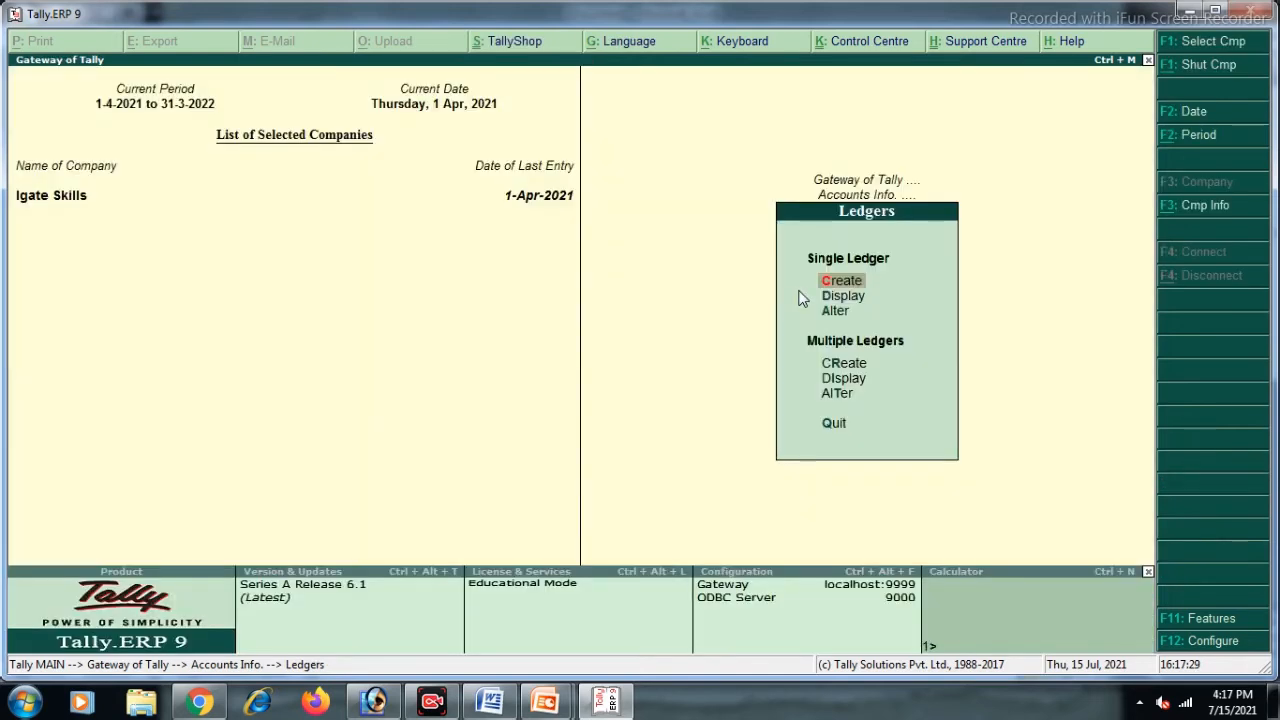
pyautogui.press('Escape')
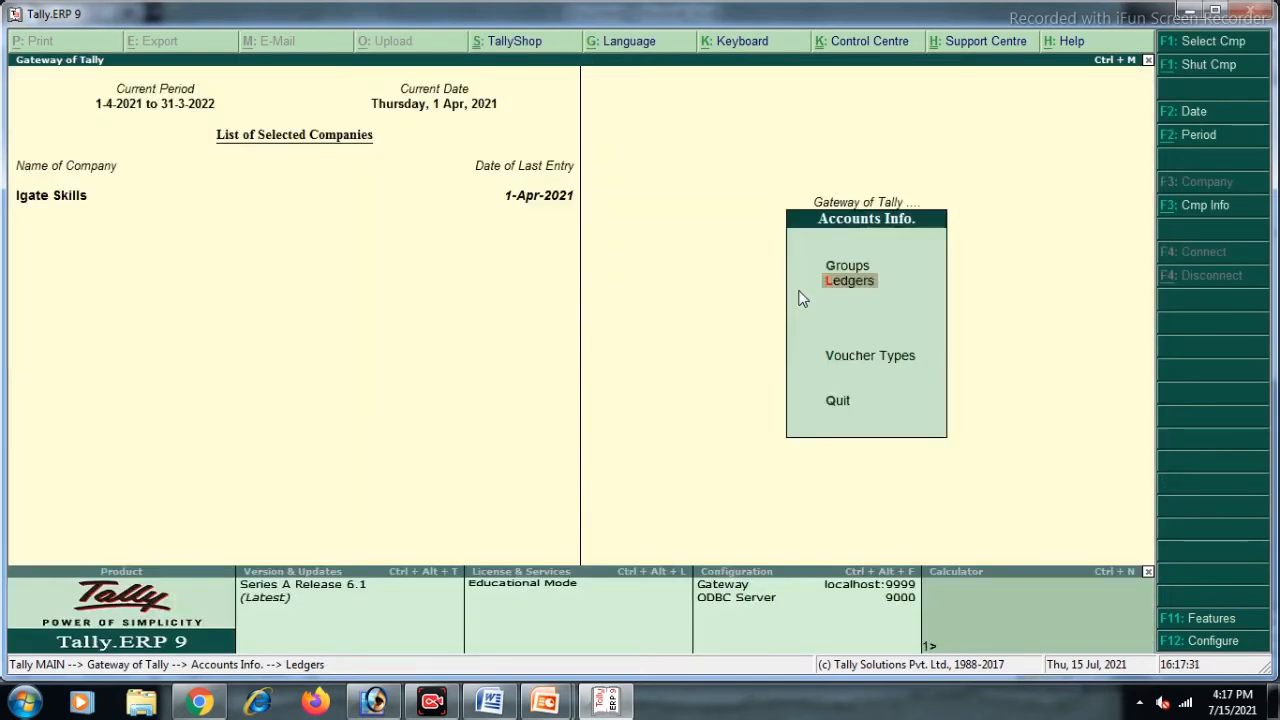
pyautogui.press('Escape')
# Review the second transaction in the Word exercise and open a new contra voucher in Tally.ERP 9
pyautogui.hotkey('alt', 'Tab')
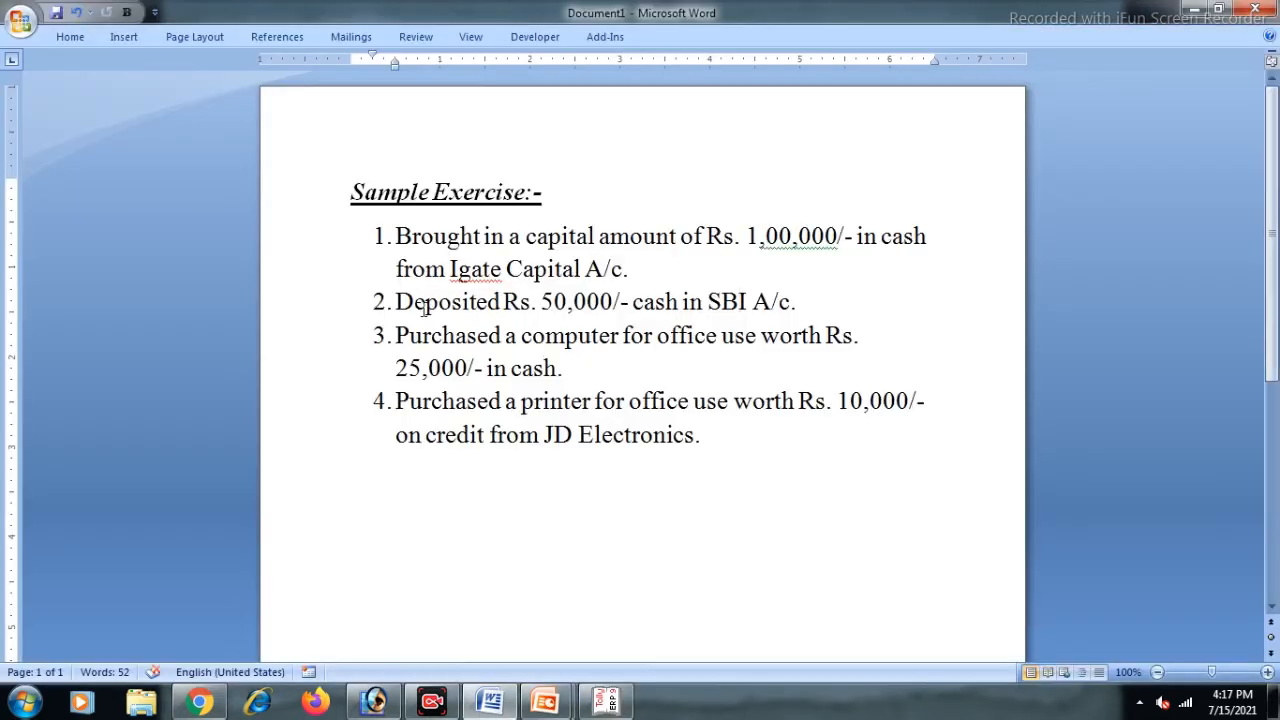
pyautogui.moveTo(396, 301); pyautogui.dragTo(800, 306)
pyautogui.click(897, 296)
pyautogui.hotkey('alt', 'Tab')
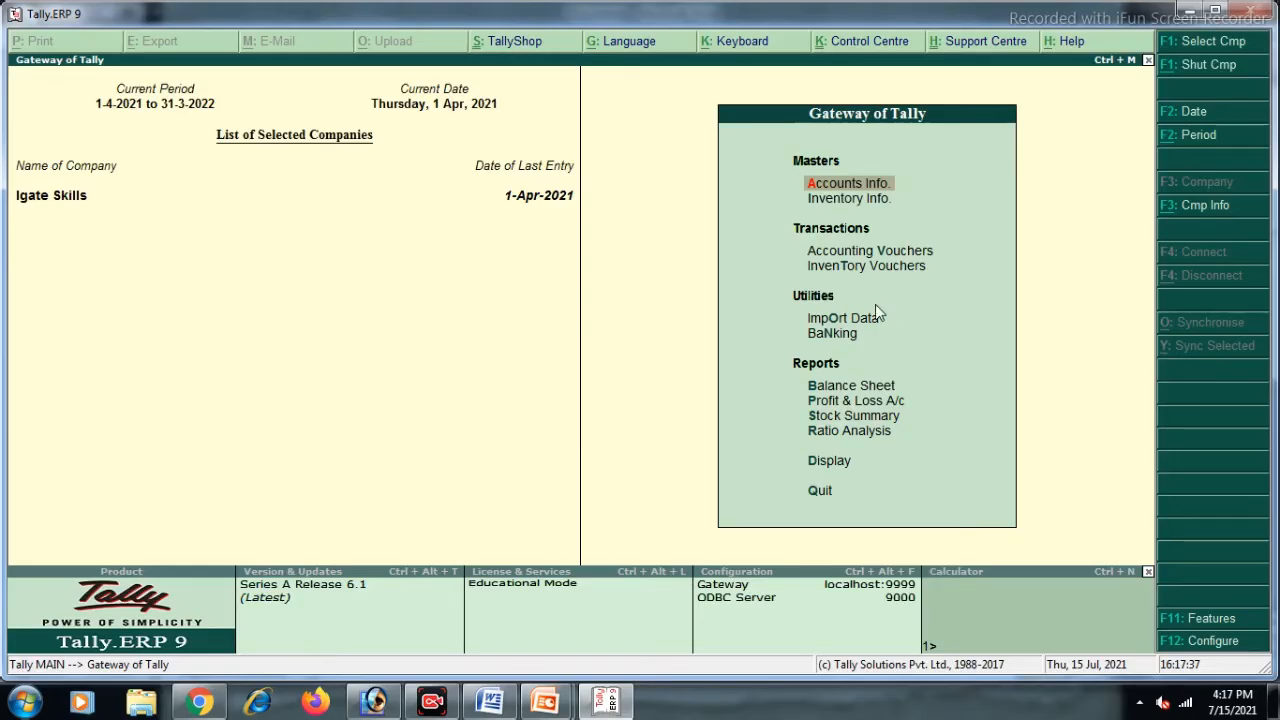
pyautogui.press('v')
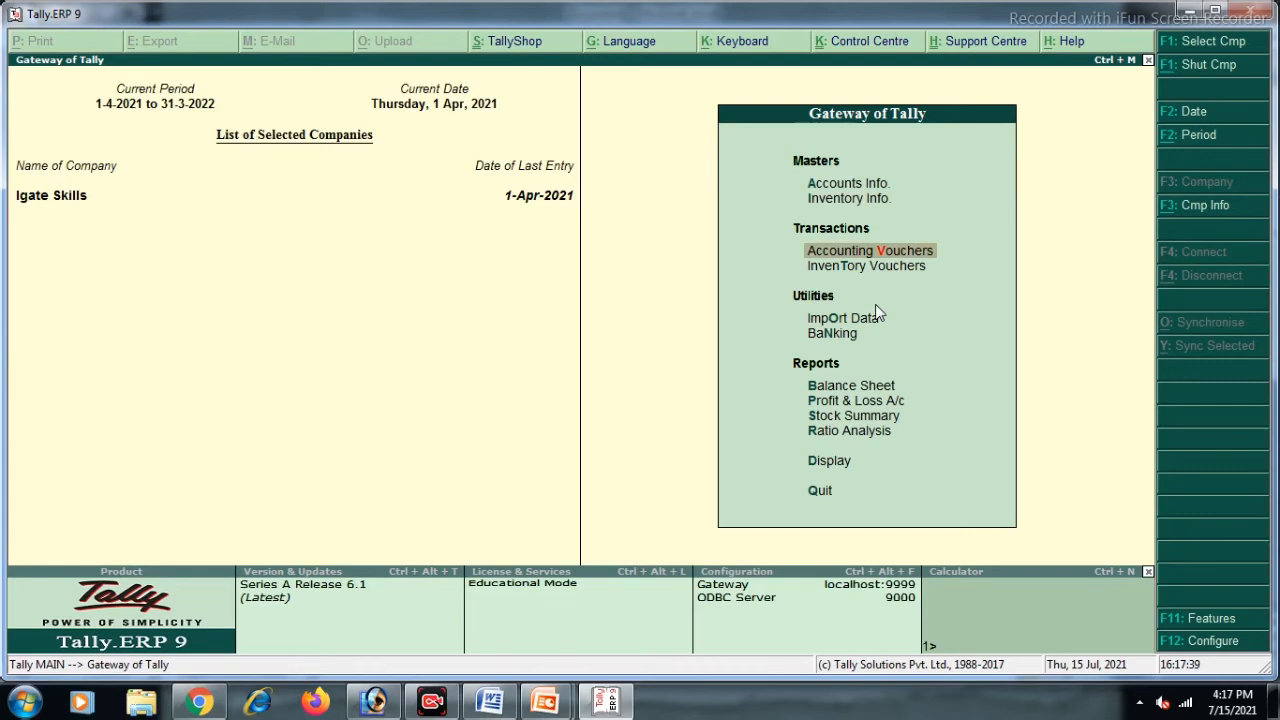
pyautogui.press('Return')
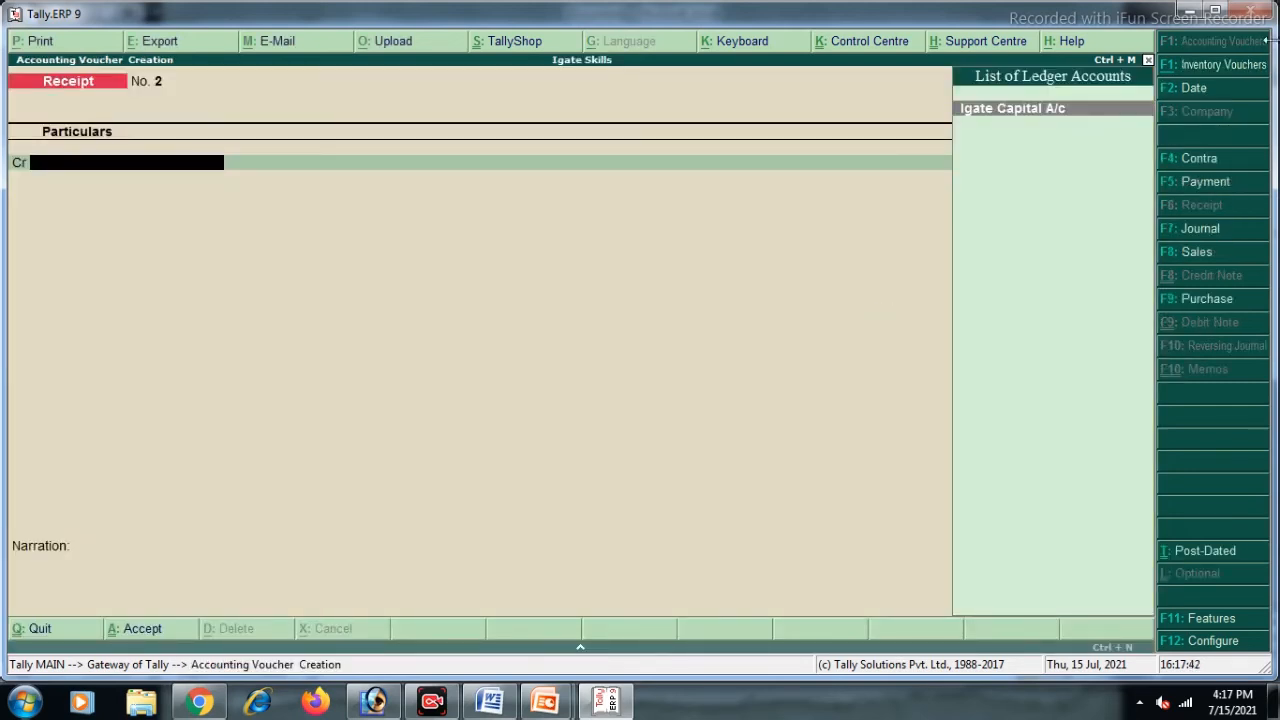
pyautogui.click(1200, 159)
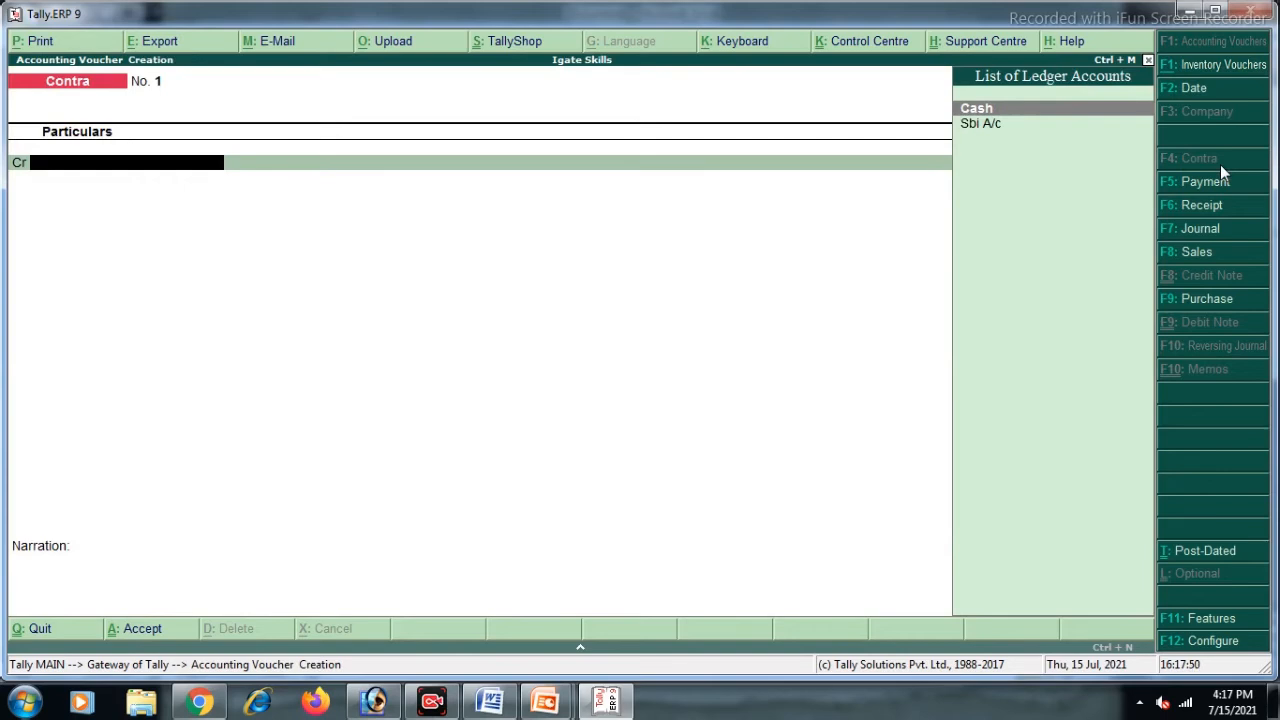
# Credit Cash with 50,000 in the contra voucher, checking the amount in the Word exercise
pyautogui.press('Return')
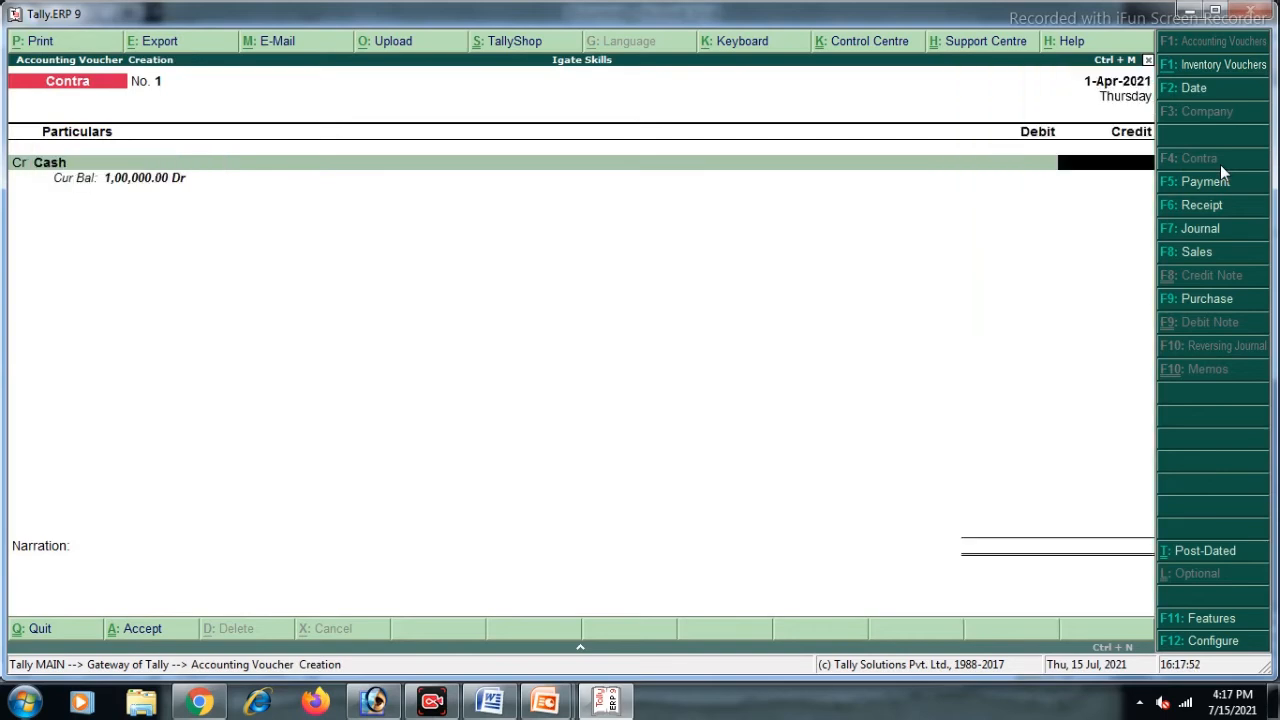
pyautogui.write('50')
pyautogui.hotkey('alt', 'Tab')
pyautogui.moveTo(542, 300); pyautogui.dragTo(621, 302)
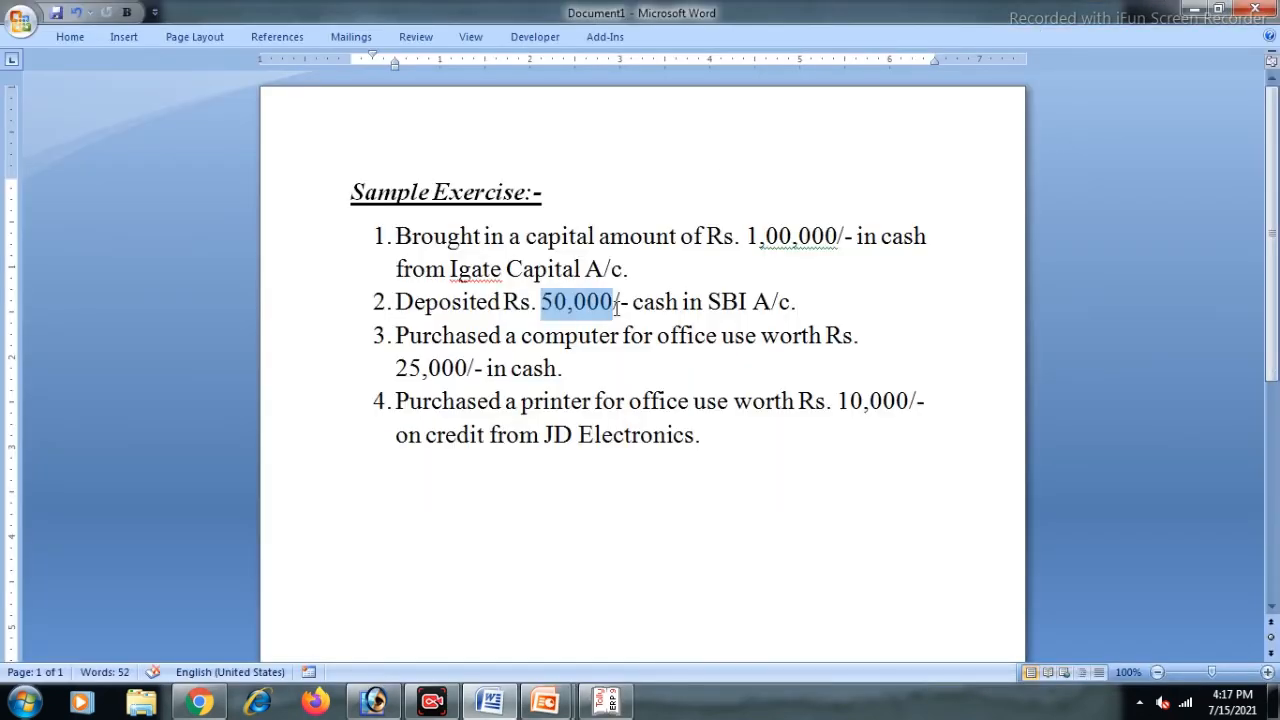
pyautogui.hotkey('alt', 'Tab')
pyautogui.write('000')
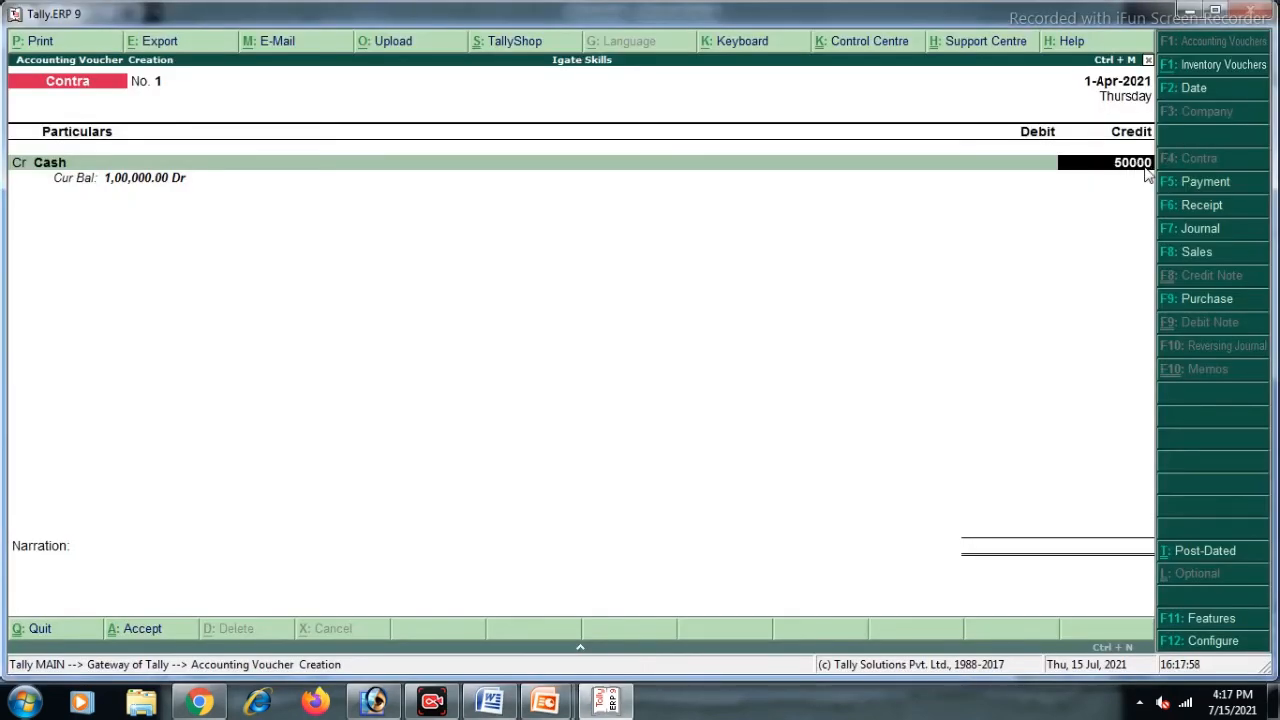
pyautogui.press('Return')
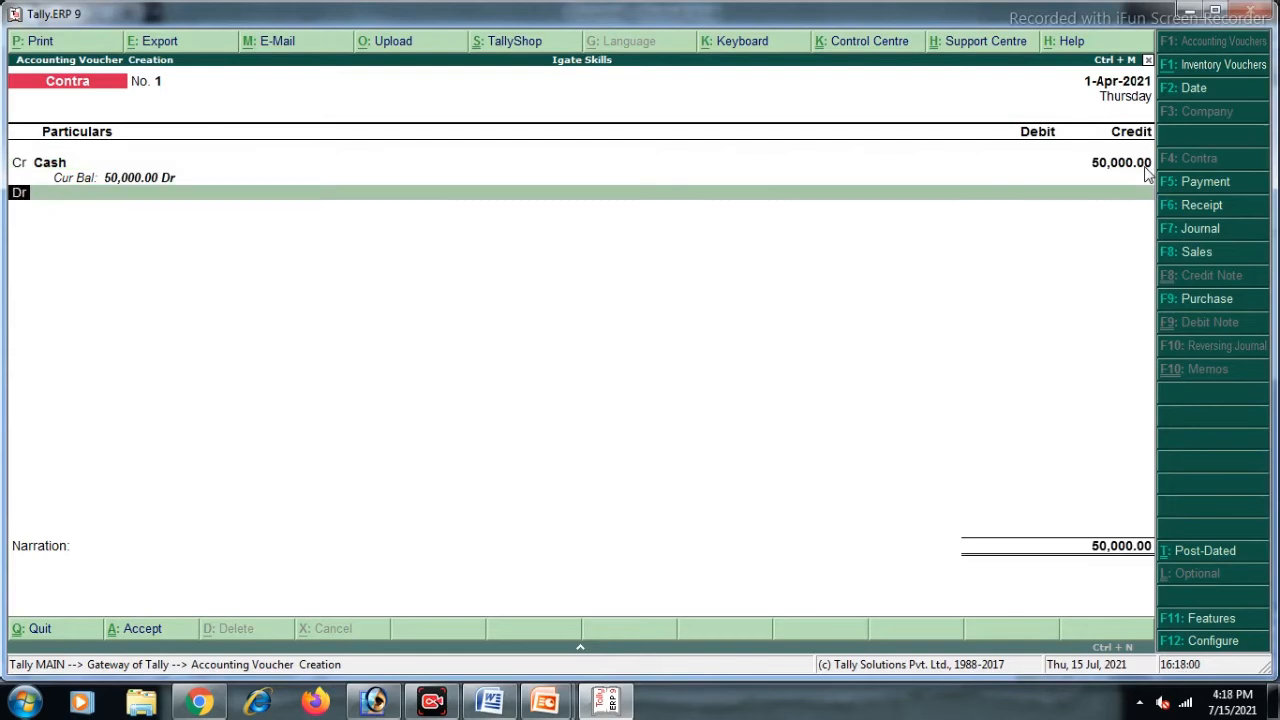
# Debit Sbi A/c with 50,000 and allocate the full amount as a Cash bank transaction
pyautogui.press('Return')
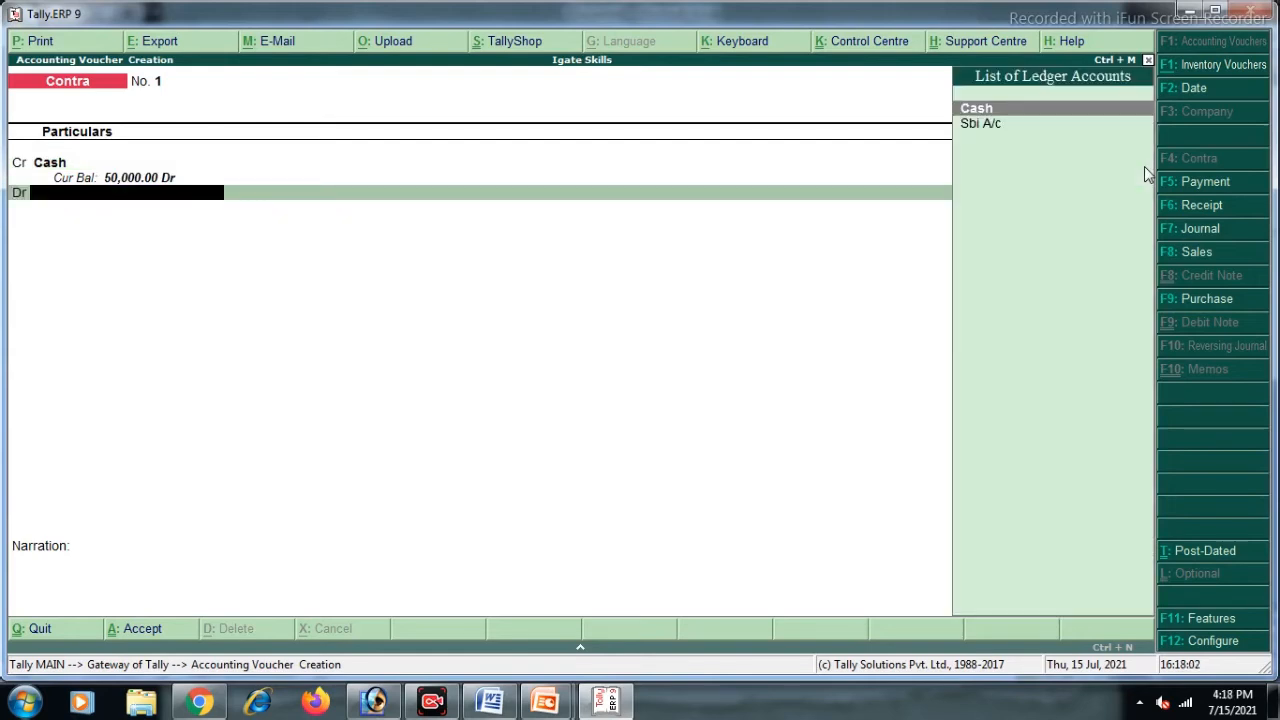
pyautogui.press('Down')
pyautogui.press('Return')
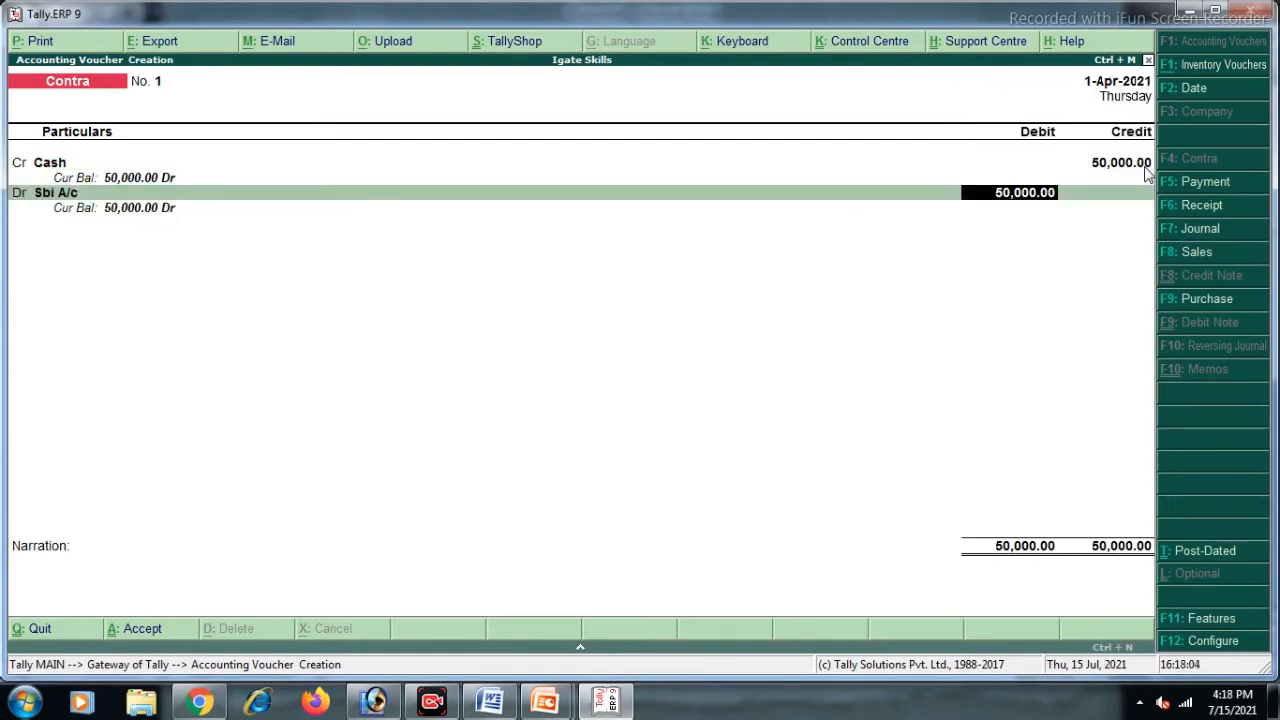
pyautogui.press('Return')
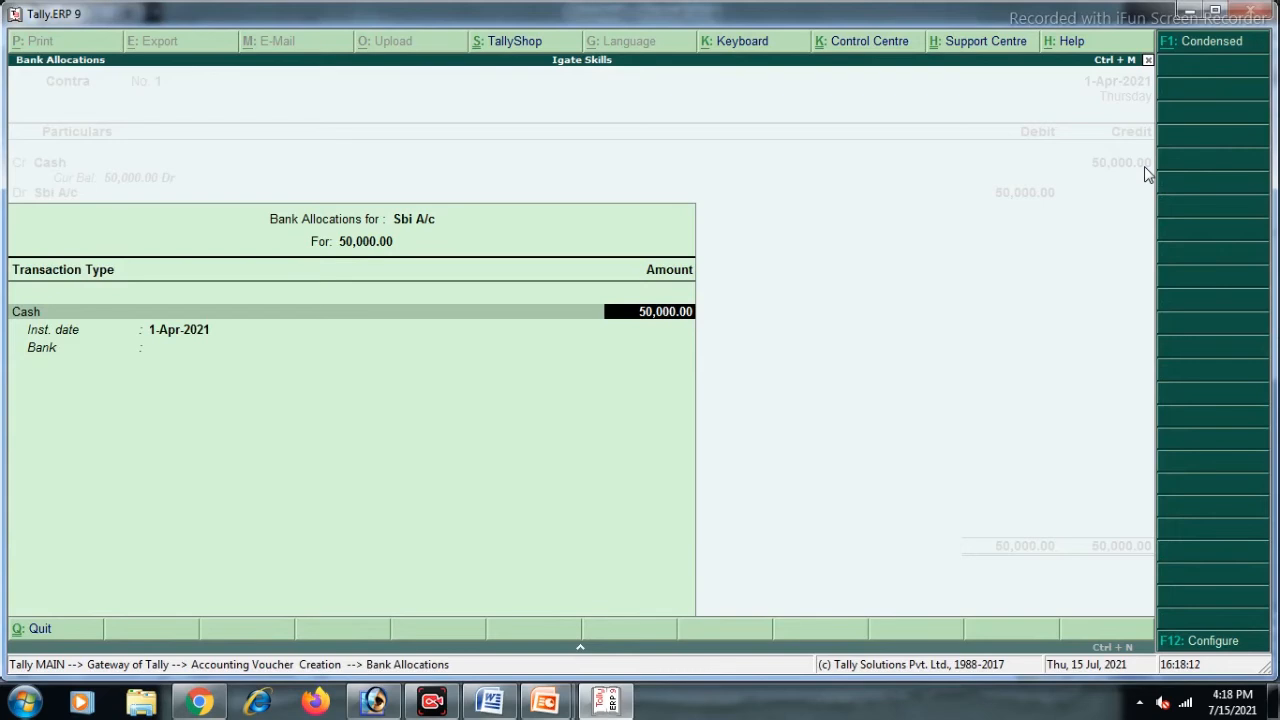
pyautogui.press('Return')
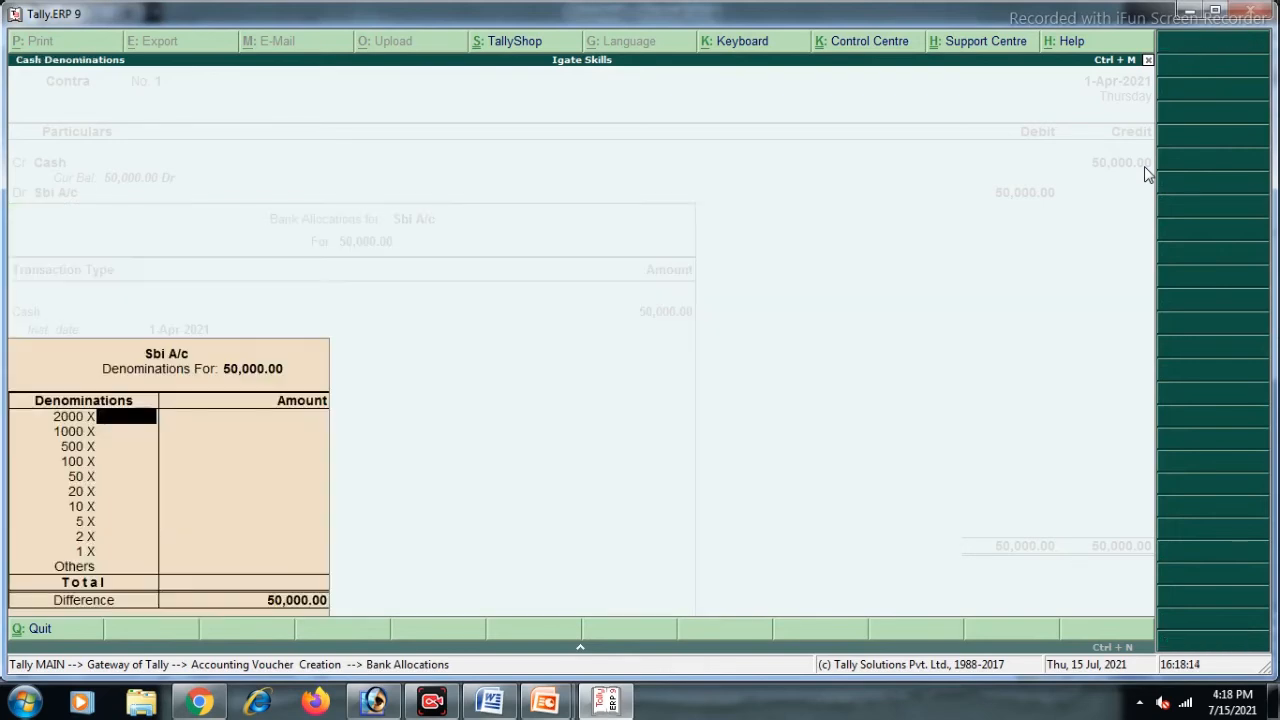
# Leave all cash denominations blank and complete the bank allocation for Sbi A/c
pyautogui.press('Return')
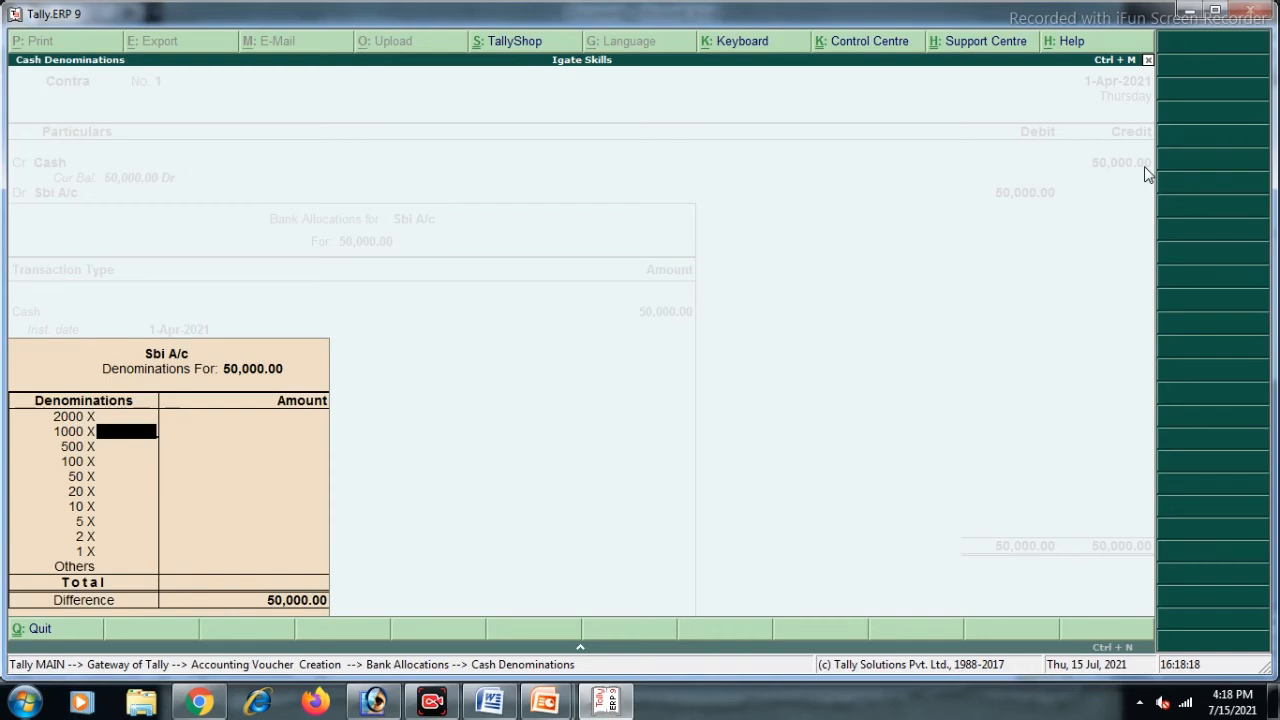
pyautogui.press('Return')
pyautogui.press('Return')
pyautogui.press('Return')
pyautogui.press('Return')
pyautogui.press('Return')
pyautogui.press('Return')
pyautogui.press('Return')
pyautogui.press('Return')
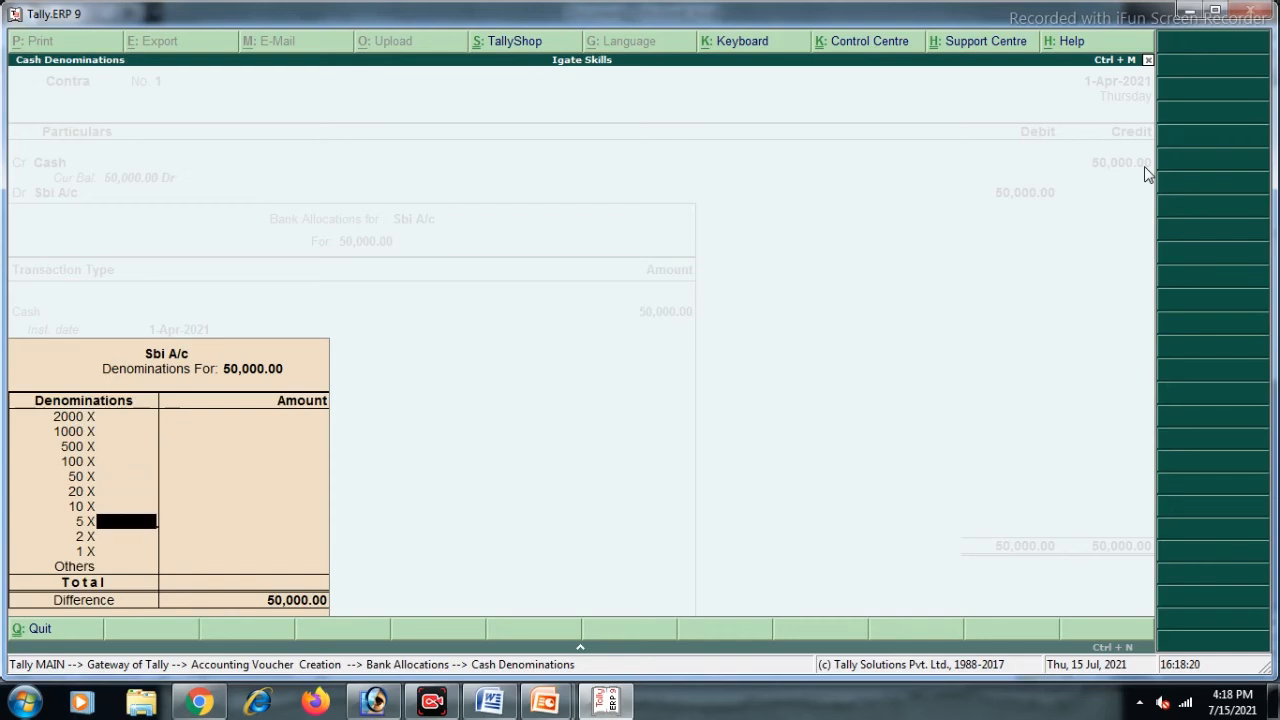
pyautogui.press('Return')
pyautogui.press('Return')
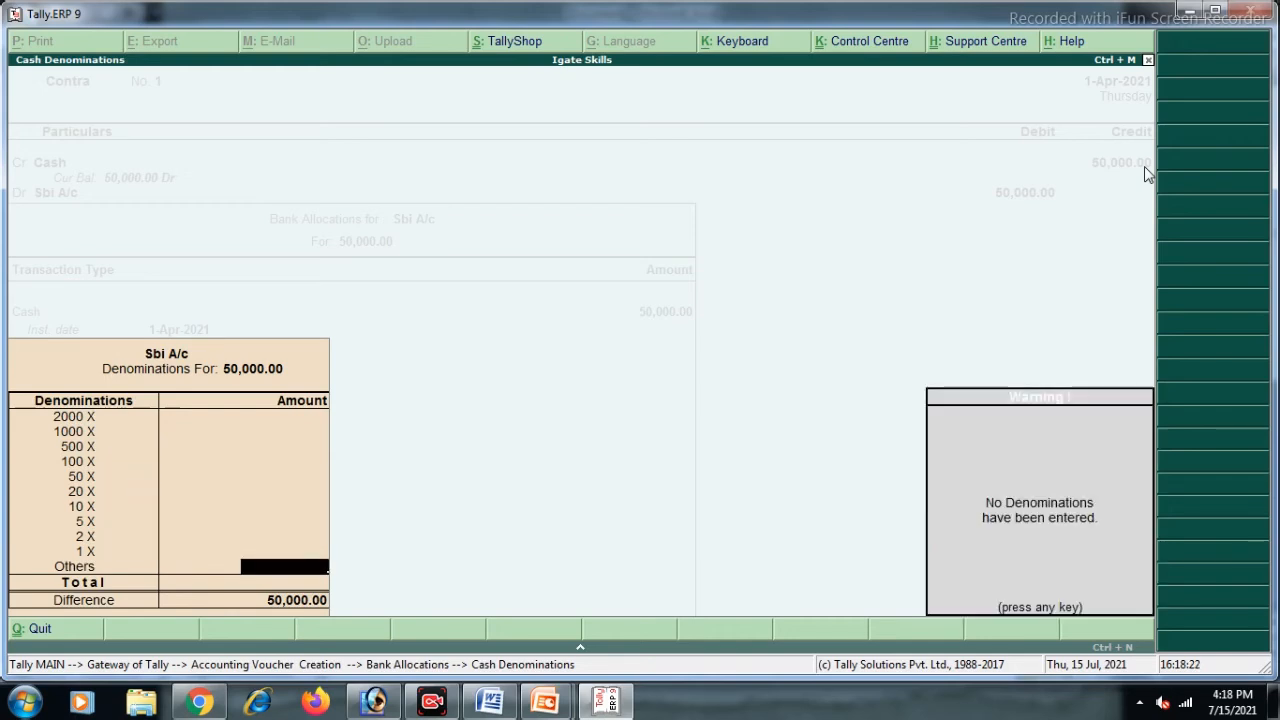
pyautogui.press('Return')
pyautogui.press('Return')
pyautogui.press('Return')
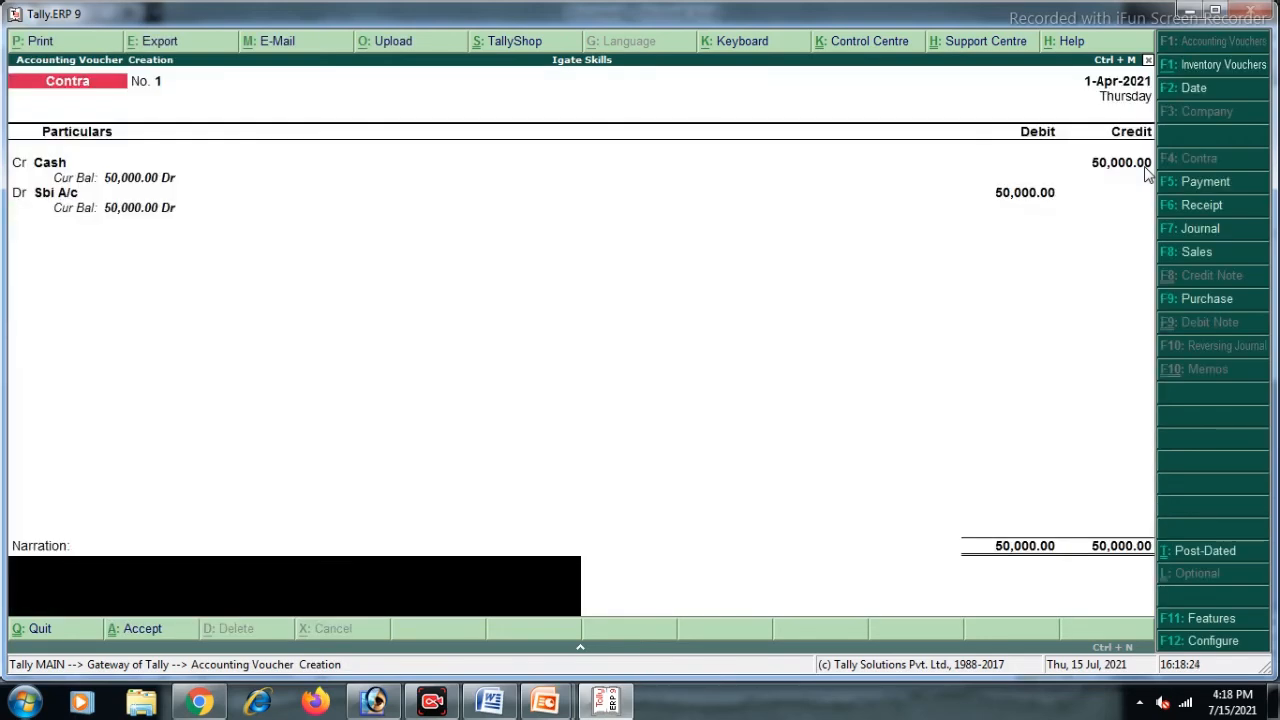
# Save the contra voucher without a narration and return to the Gateway of Tally
pyautogui.press('Return')
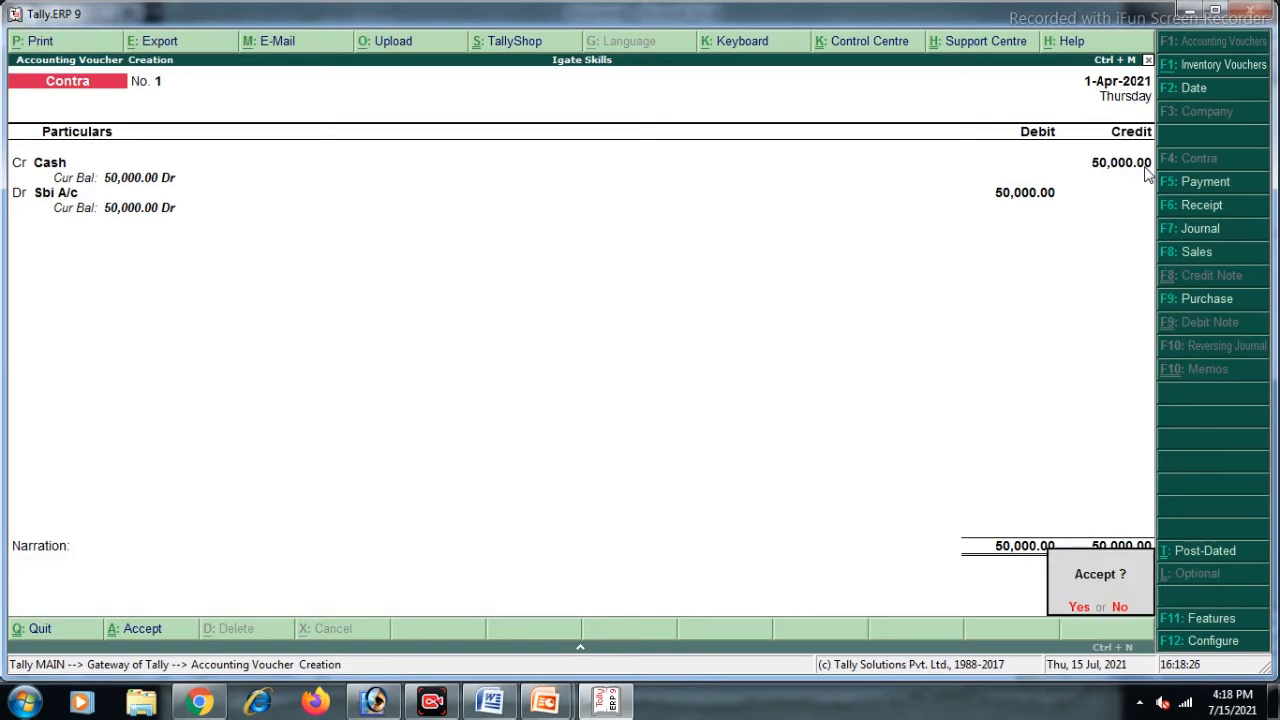
pyautogui.press('Return')
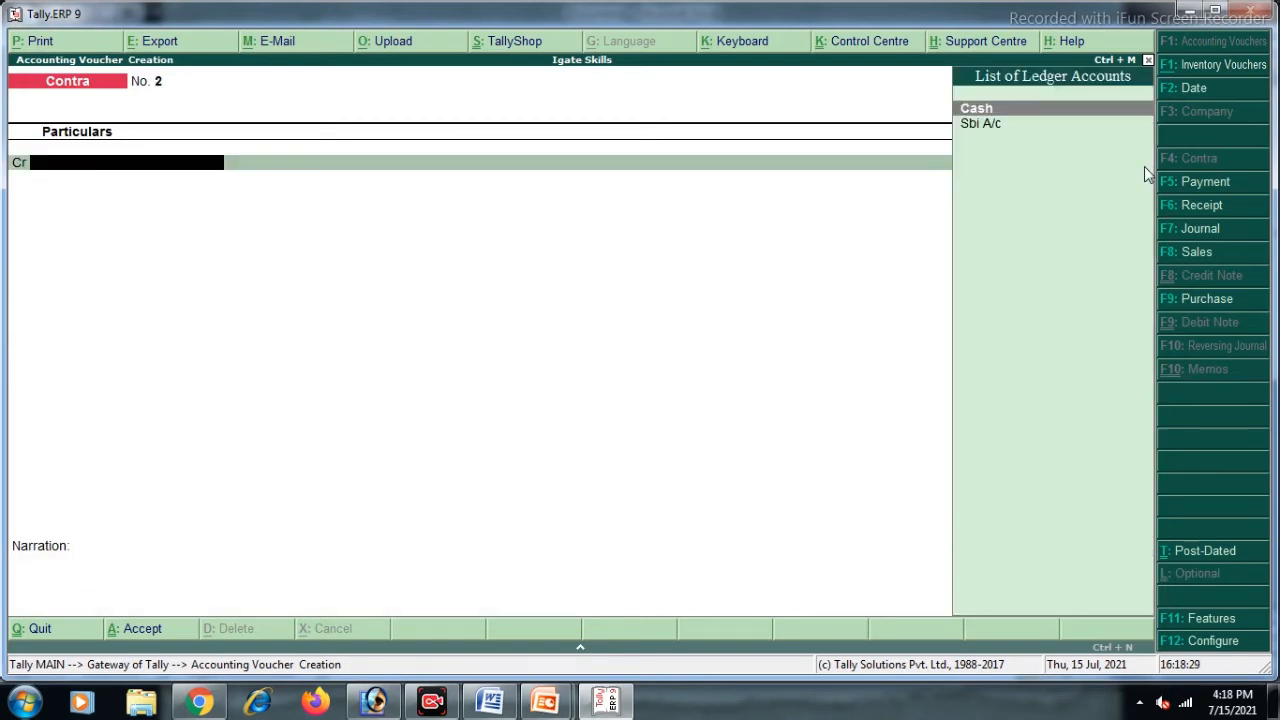
pyautogui.press('Escape')
pyautogui.press('Return')
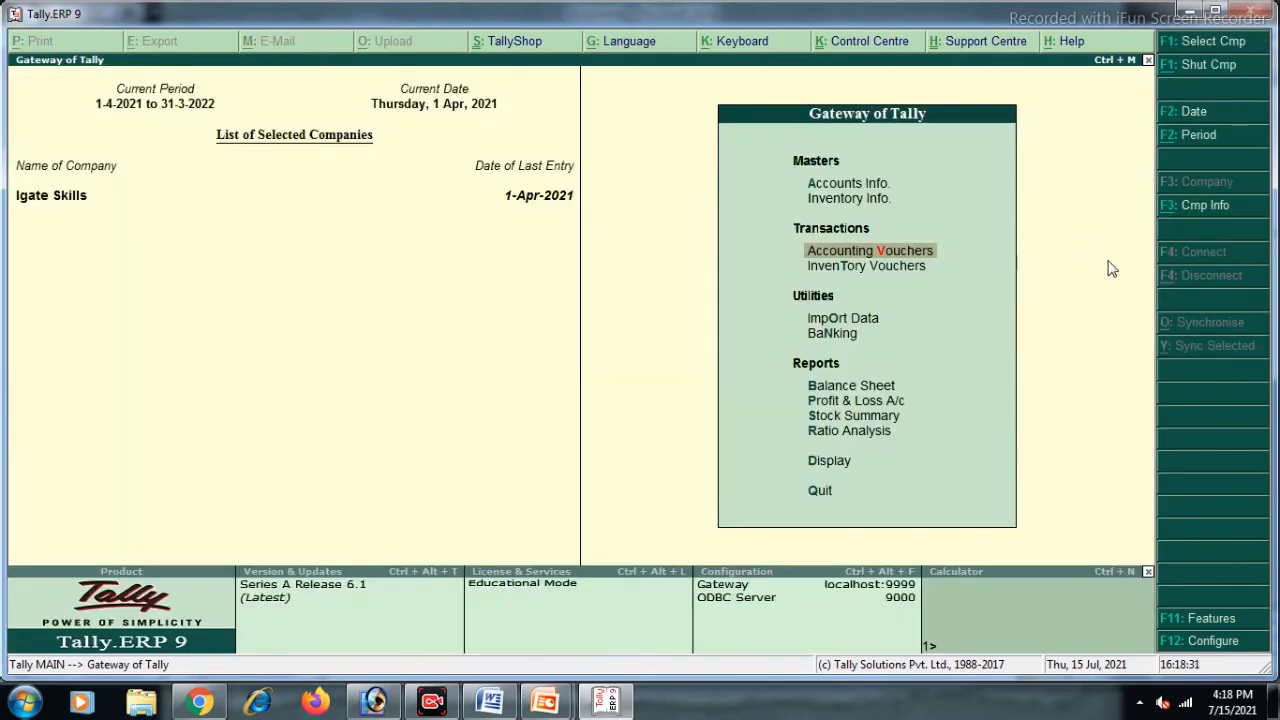
# Examine the third transaction in the Word exercise, about the computer bought for office use, and identify the ledger it needs
pyautogui.click(489, 701)
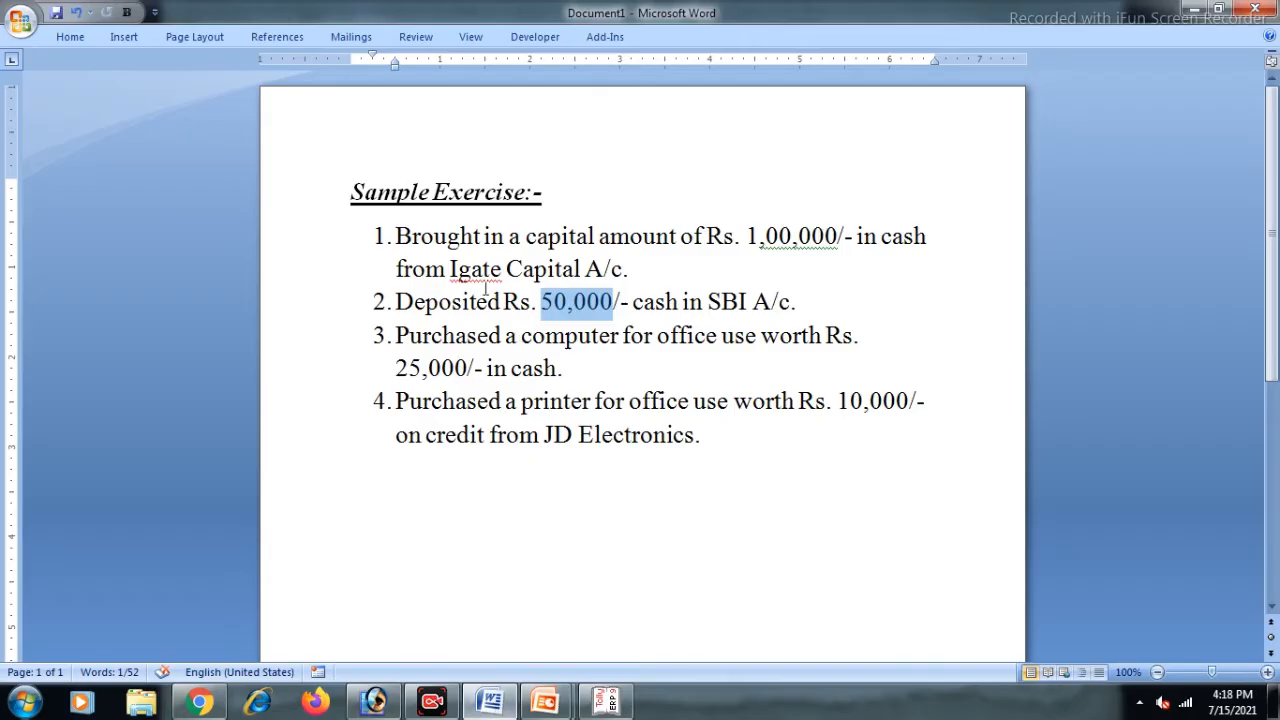
pyautogui.moveTo(397, 336); pyautogui.dragTo(688, 375)
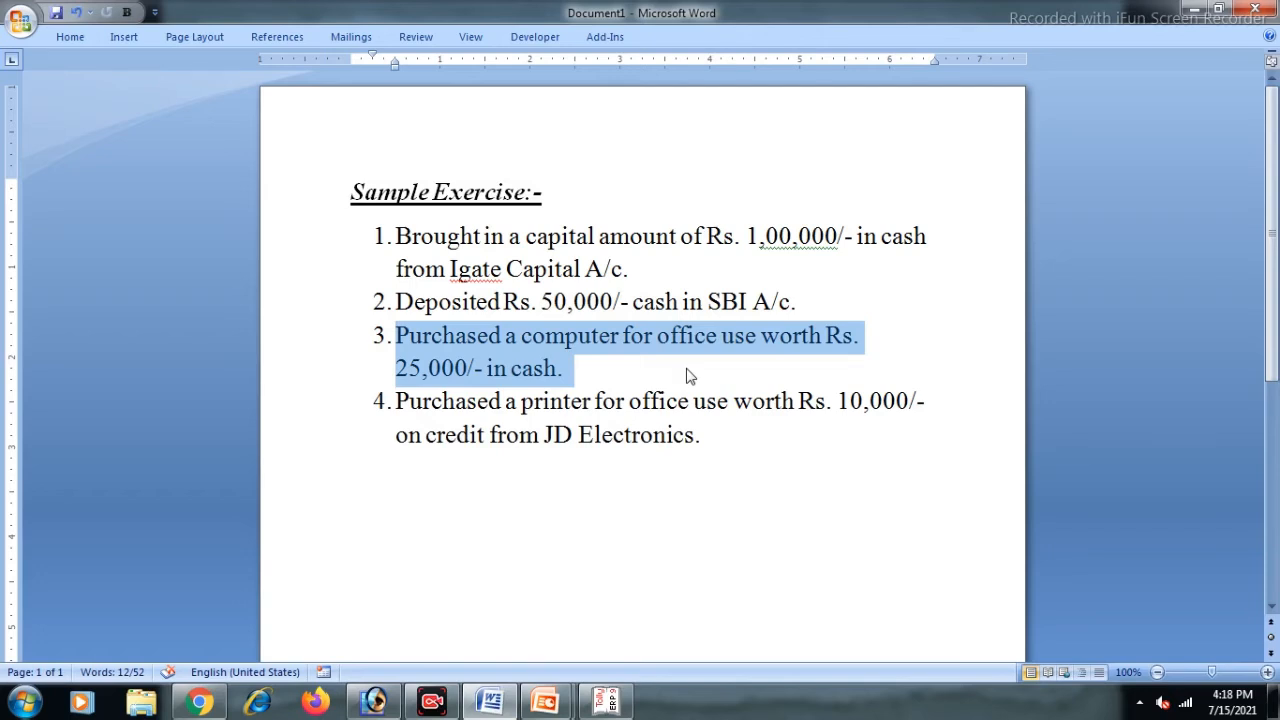
pyautogui.click(568, 372)
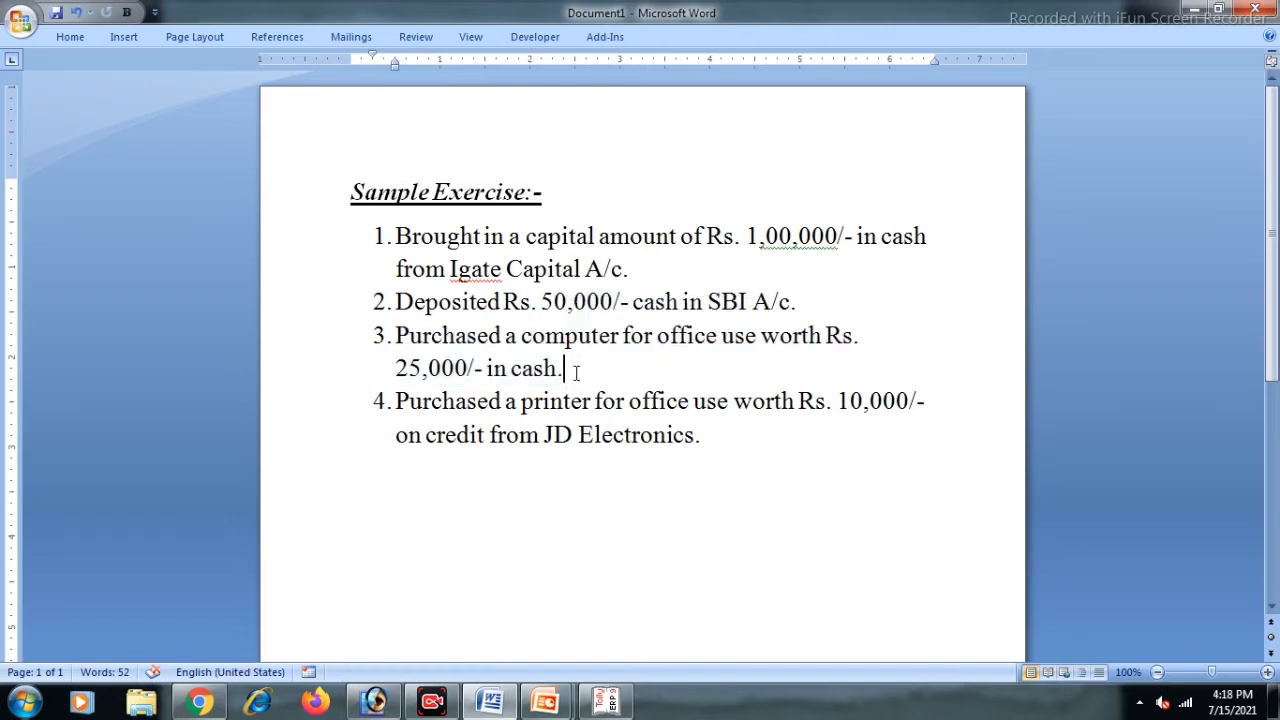
pyautogui.moveTo(523, 339); pyautogui.dragTo(621, 340)
pyautogui.click(621, 340)
# Switch back to Tally.ERP 9 and start a new single ledger named Computer without an alias
pyautogui.hotkey('alt', 'Tab')
pyautogui.press('Up')
pyautogui.press('Up')
pyautogui.press('Return')
pyautogui.press('Down')
pyautogui.press('Return')
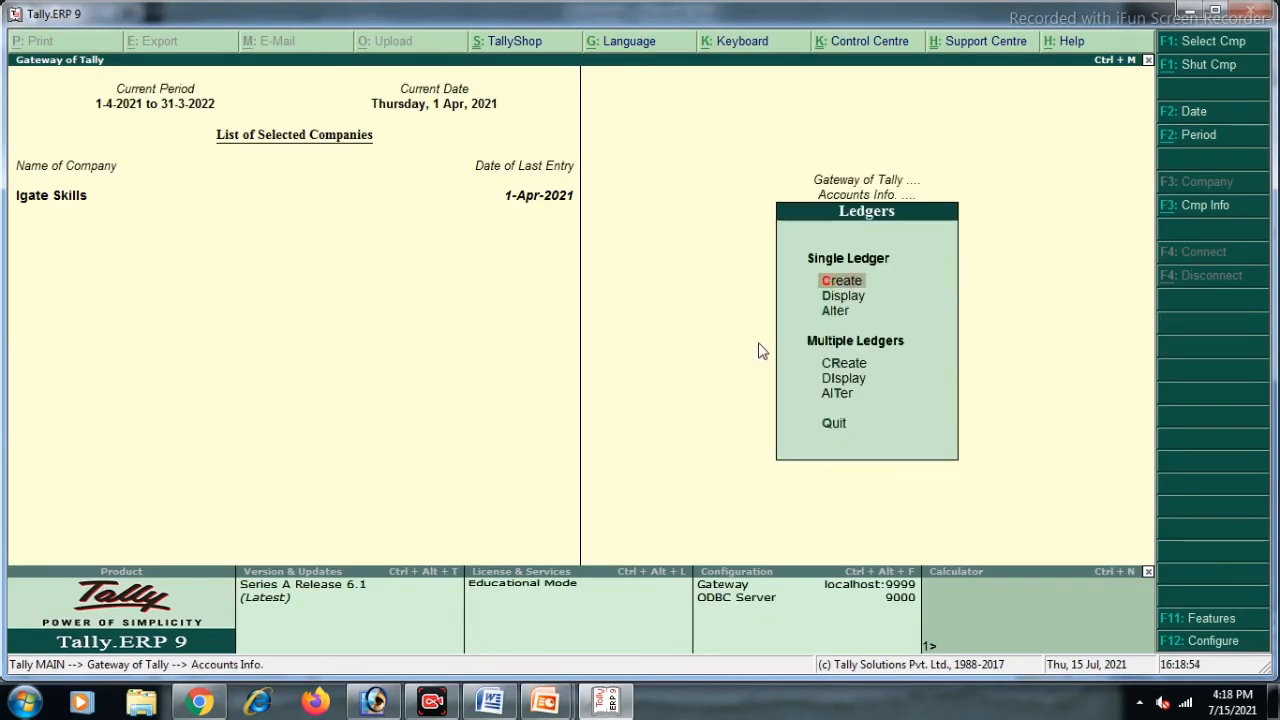
pyautogui.press('Return')
pyautogui.write('Com,Puter')
pyautogui.press('BackSpace')
pyautogui.press('BackSpace')
pyautogui.press('BackSpace')
pyautogui.press('BackSpace')
pyautogui.press('BackSpace')
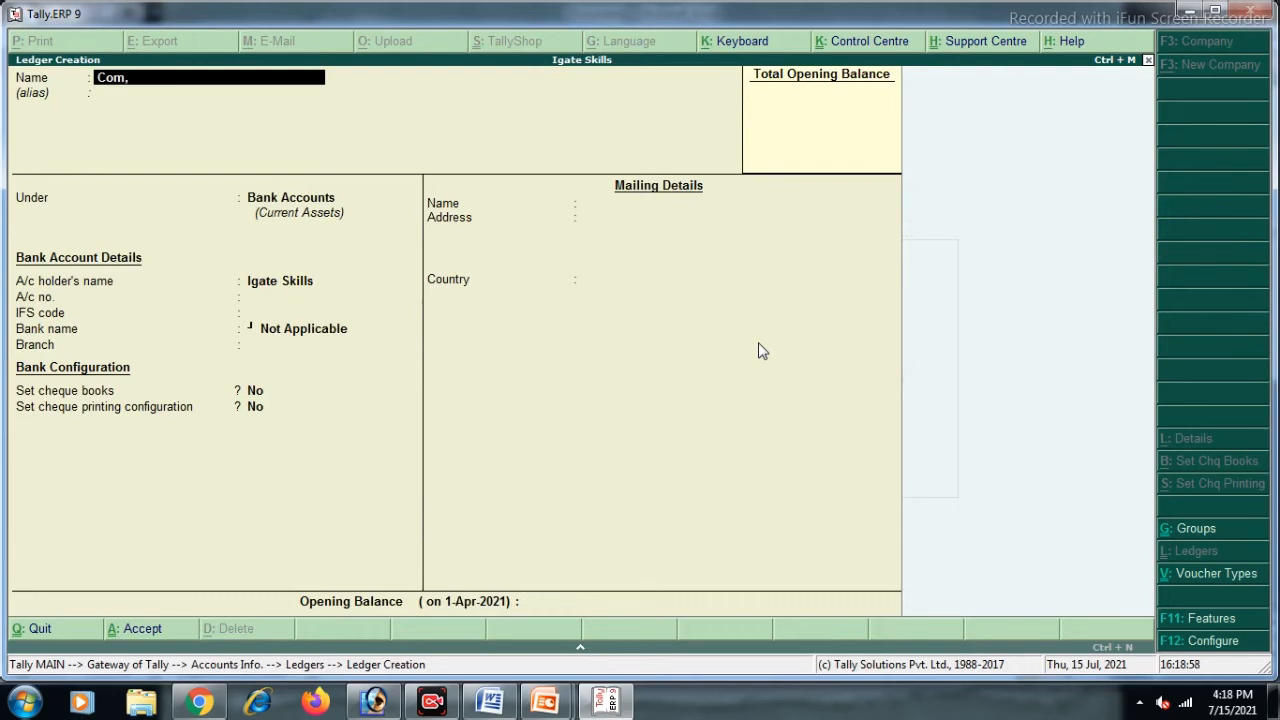
pyautogui.write('puter')
pyautogui.press('Return')
pyautogui.press('Return')
# Place the Computer ledger under Fixed Assets, save it with the remaining details at their defaults, and return to the Gateway of Tally
pyautogui.write('F')
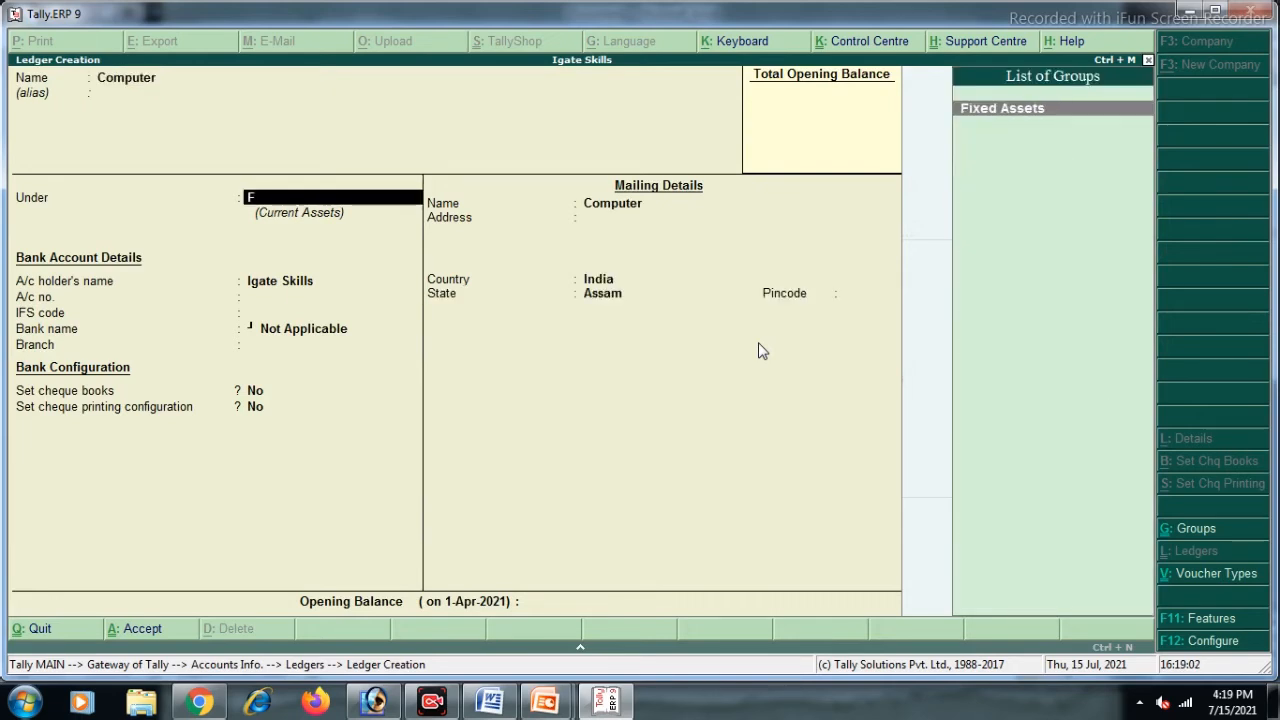
pyautogui.press('Return')
pyautogui.press('Return')
pyautogui.press('Return')
pyautogui.press('Return')
pyautogui.press('Return')
pyautogui.press('Return')
pyautogui.press('Return')
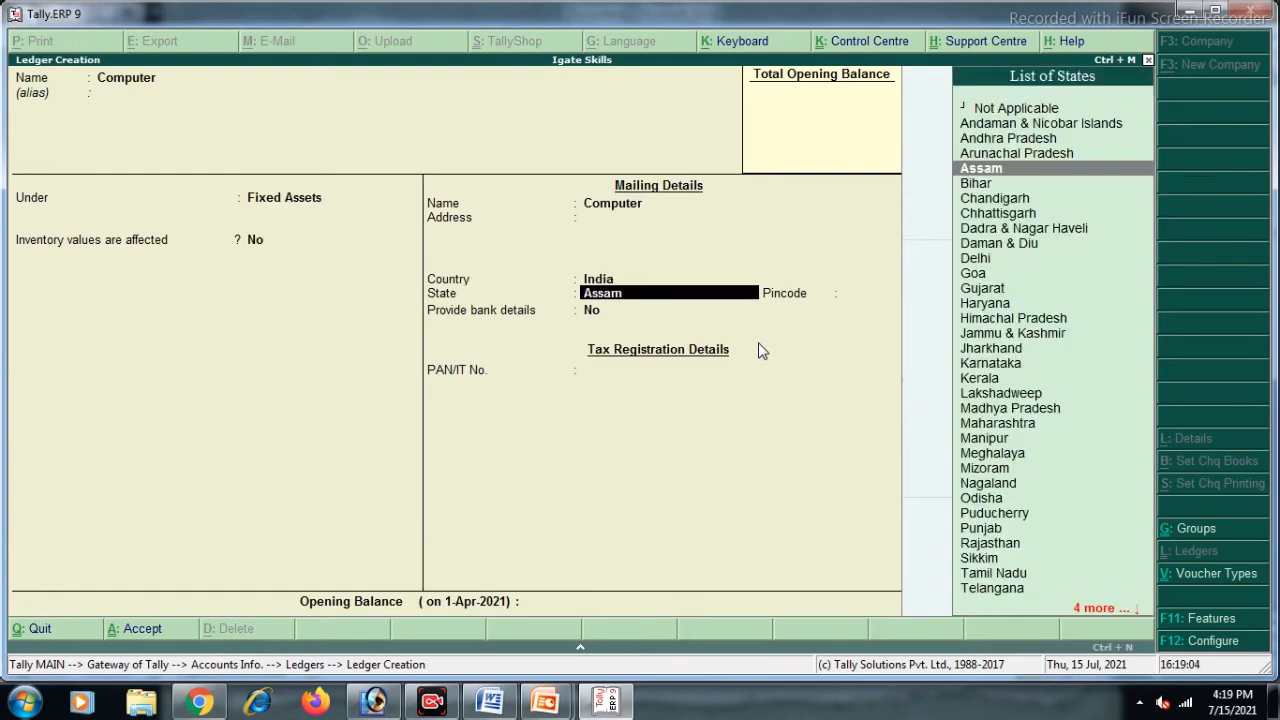
pyautogui.press('Return')
pyautogui.press('Return')
pyautogui.press('Return')
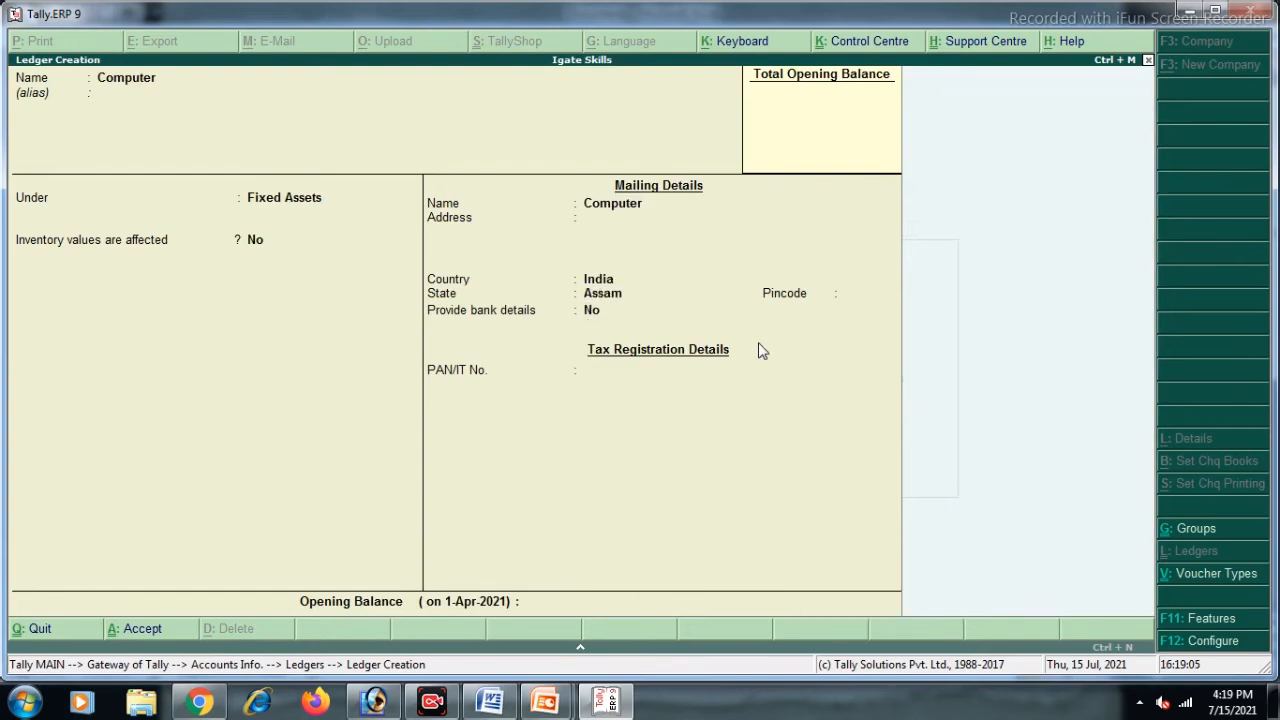
pyautogui.press('Escape')
pyautogui.press('y')
pyautogui.press('Escape')
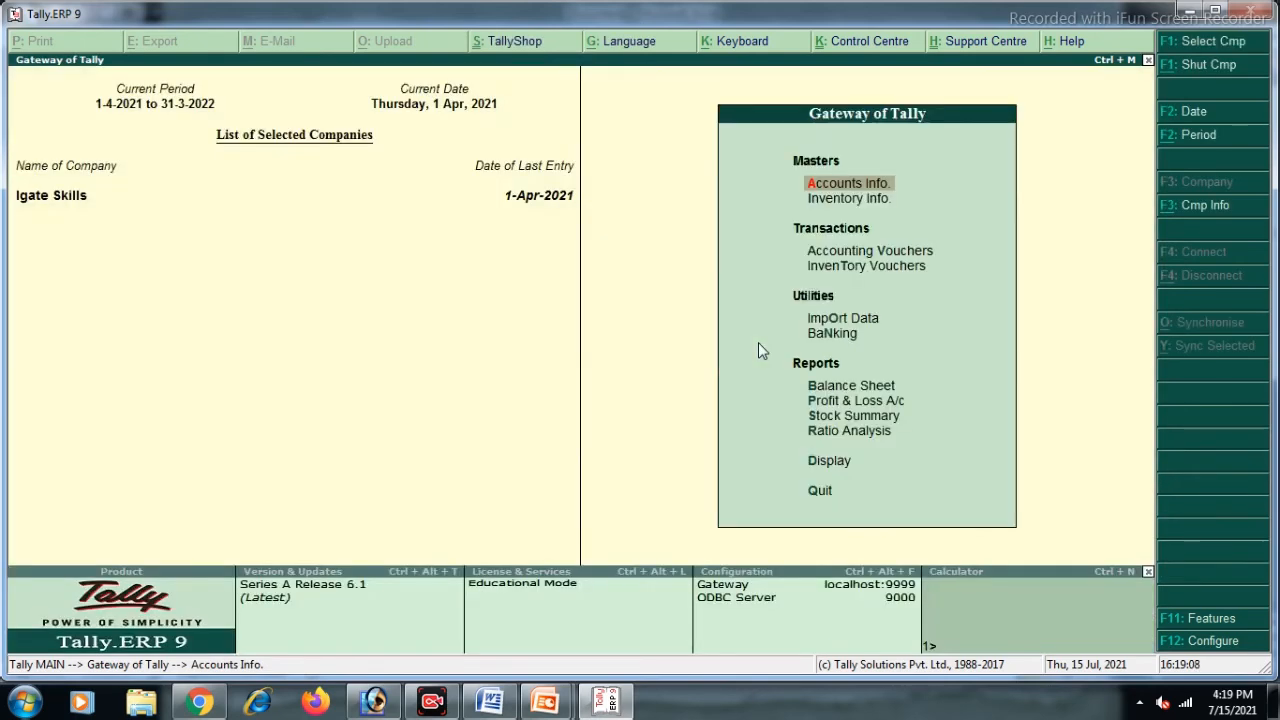
# Start a payment accounting voucher and choose Computer as the debit ledger
pyautogui.press('Down')
pyautogui.press('Down')
pyautogui.press('Return')
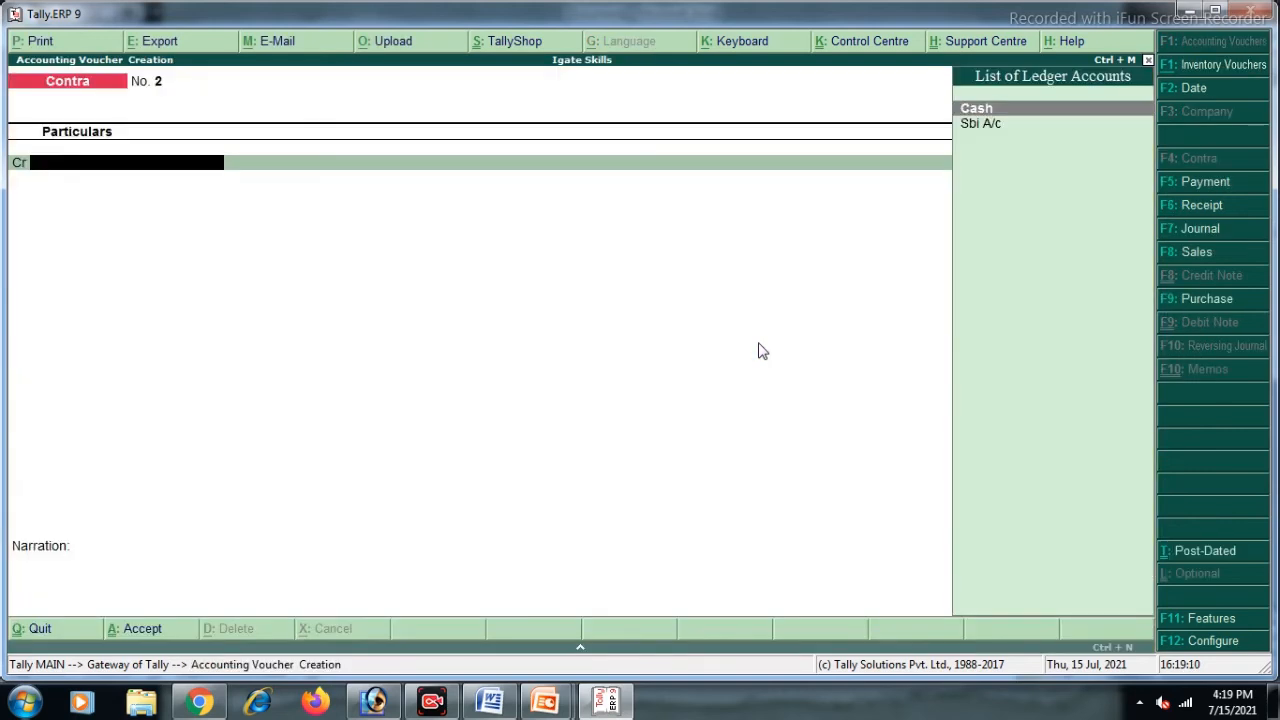
pyautogui.click(1246, 191)
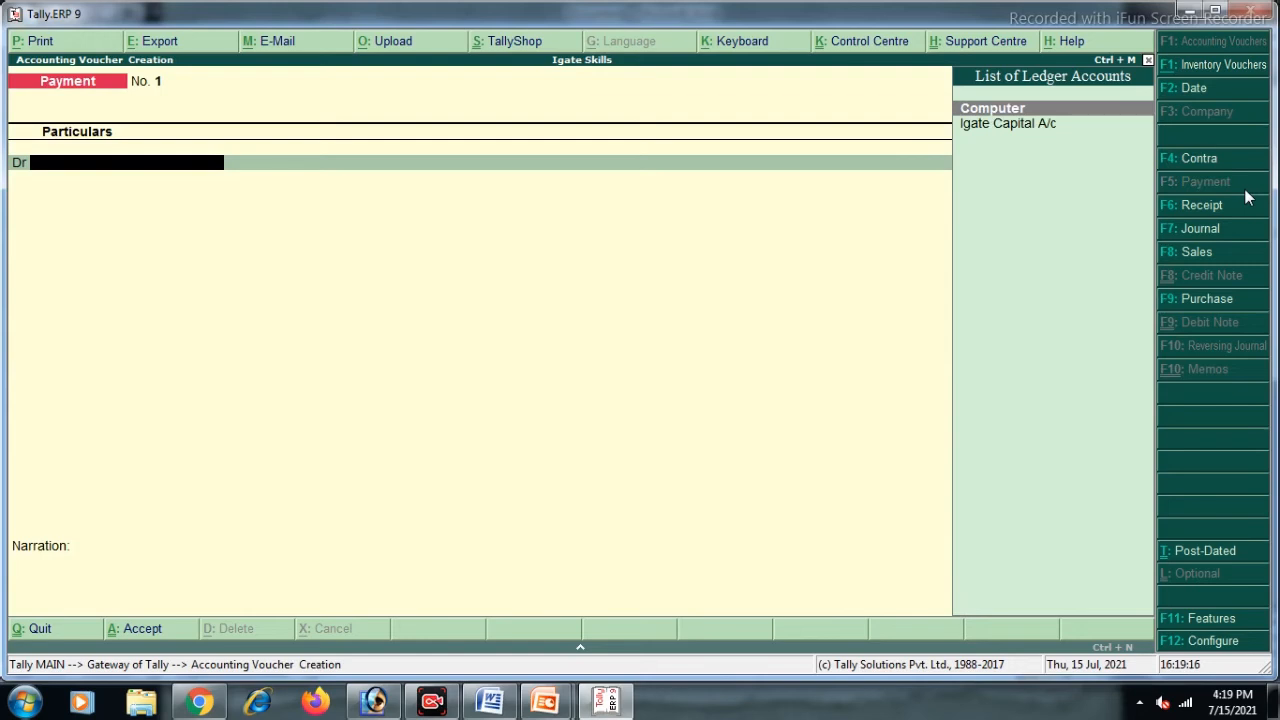
pyautogui.press('Return')
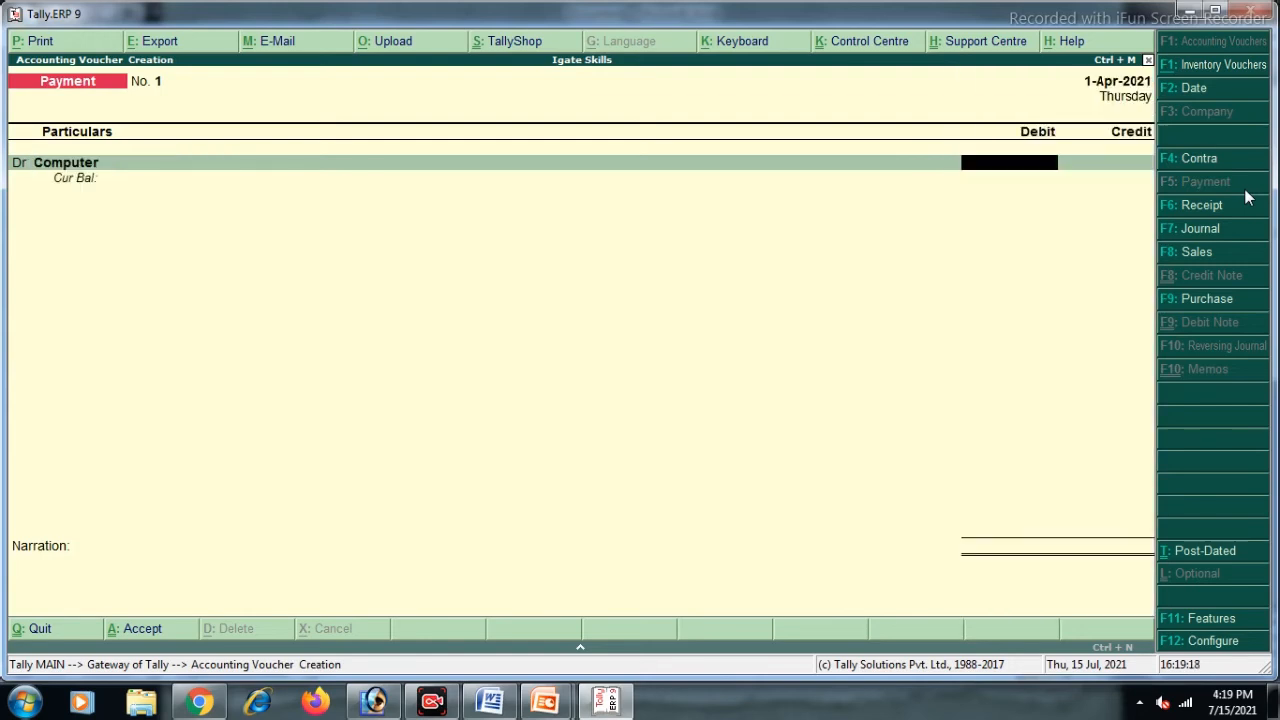
# Check the computer's price in the Word exercise and enter 25000 as the Computer debit amount in Tally.ERP 9
pyautogui.hotkey('alt', 'Tab')
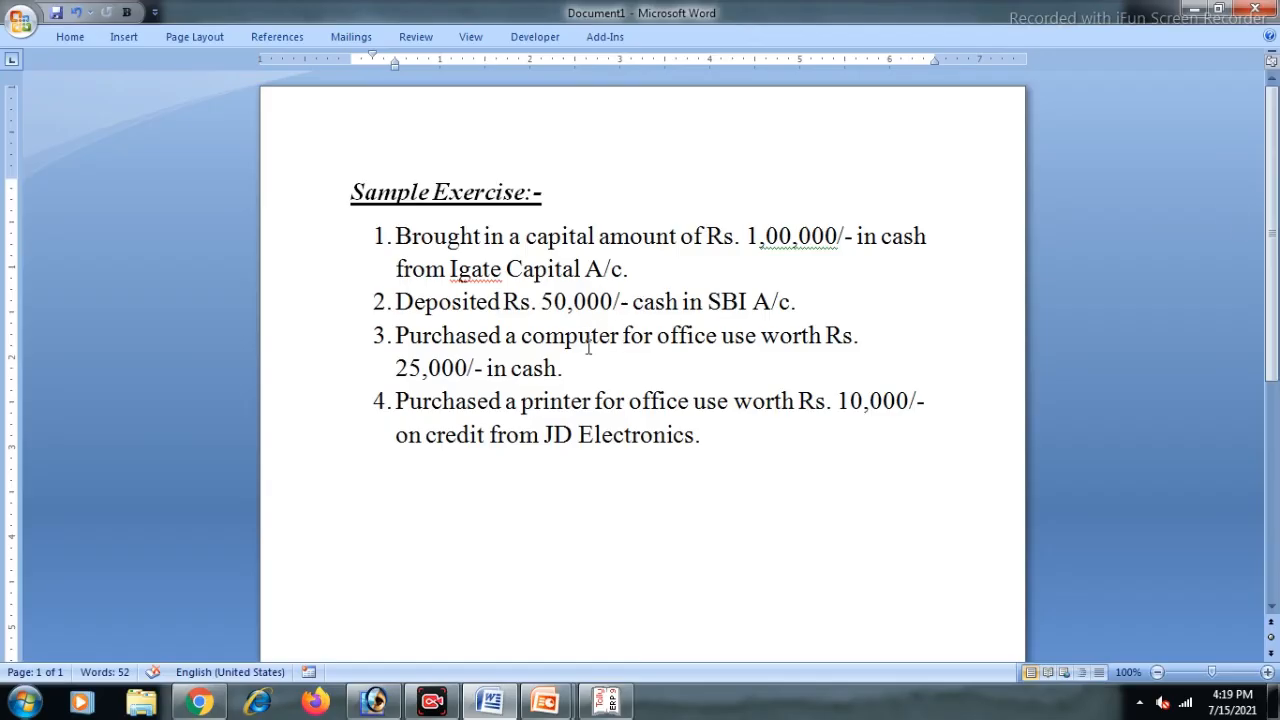
pyautogui.moveTo(396, 368); pyautogui.dragTo(470, 368)
pyautogui.hotkey('alt', 'Tab')
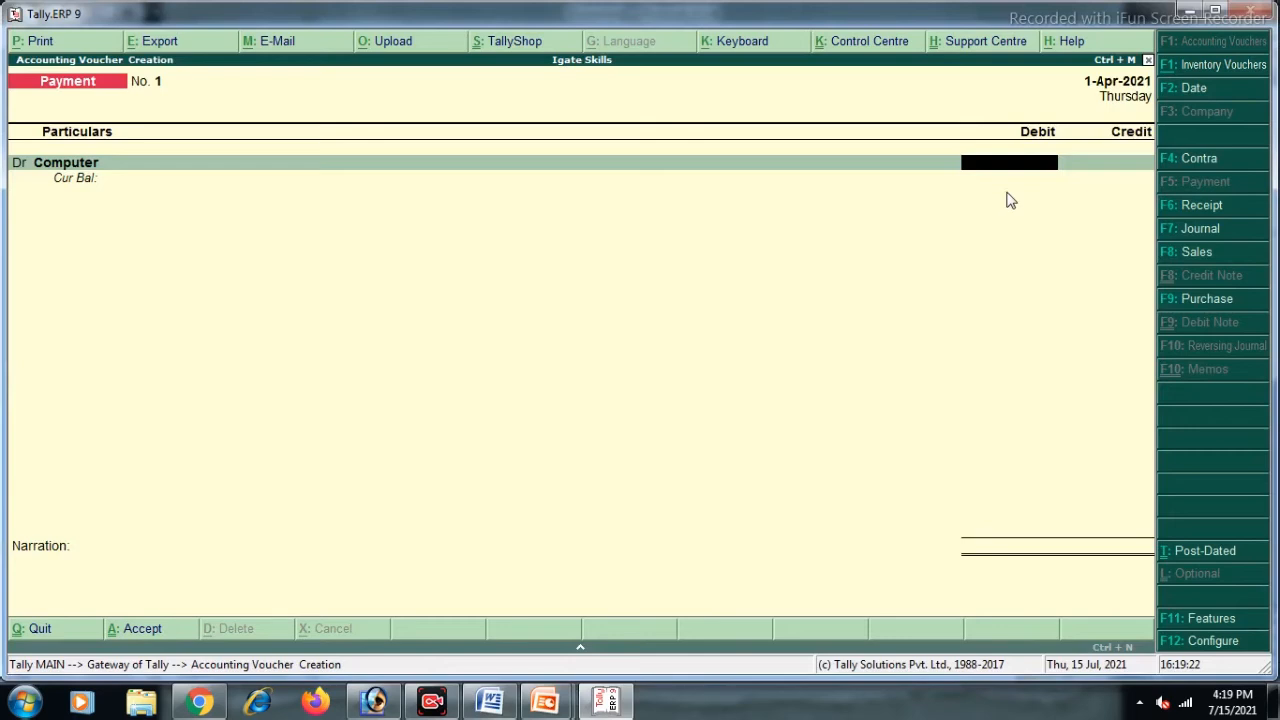
pyautogui.write('25000')
pyautogui.press('Return')
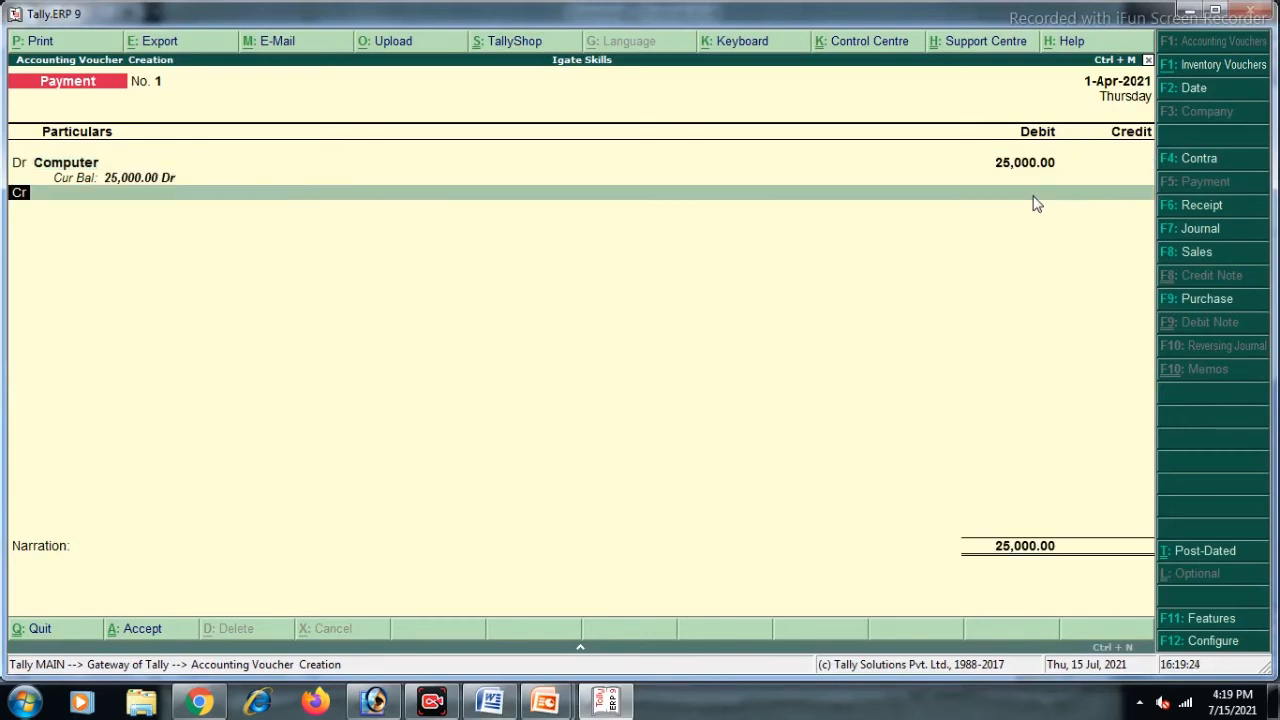
# Check how the computer was paid for in the Word exercise, credit Cash with 25,000 in Tally.ERP 9, and save the payment voucher without a narration
pyautogui.press('Return')
pyautogui.hotkey('alt', 'Tab')
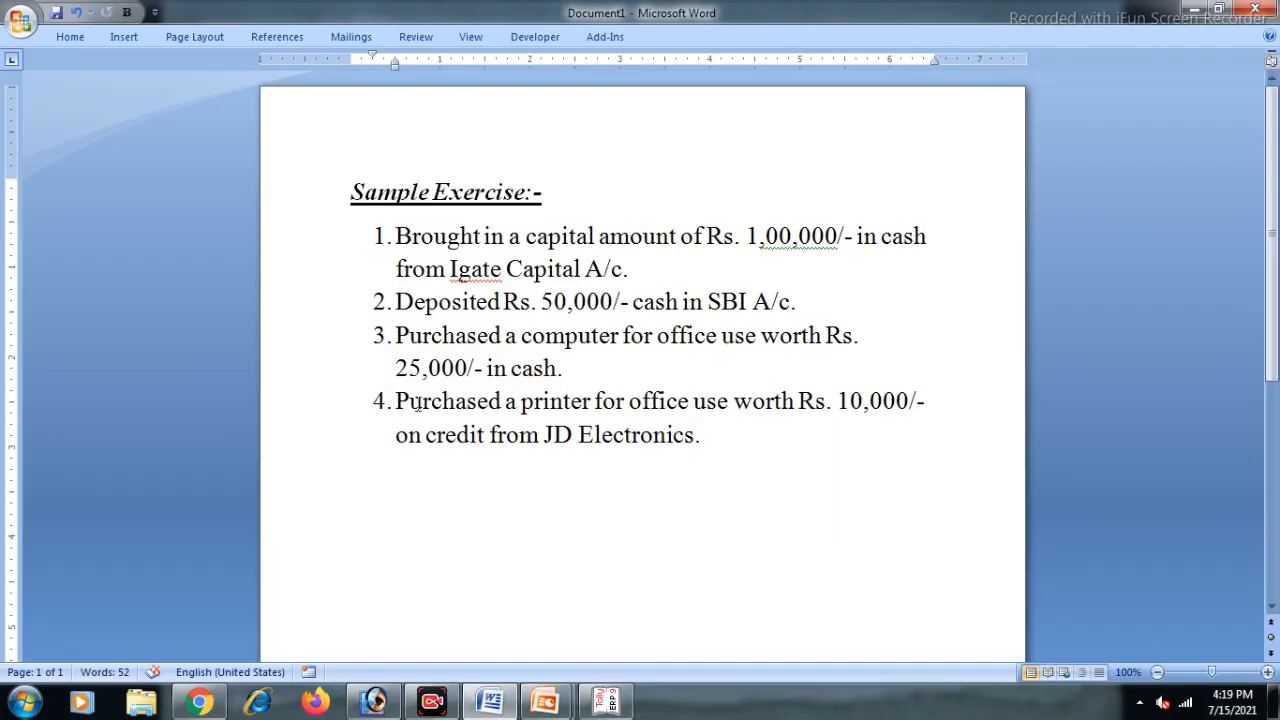
pyautogui.moveTo(488, 369); pyautogui.dragTo(595, 382)
pyautogui.hotkey('alt', 'Tab')
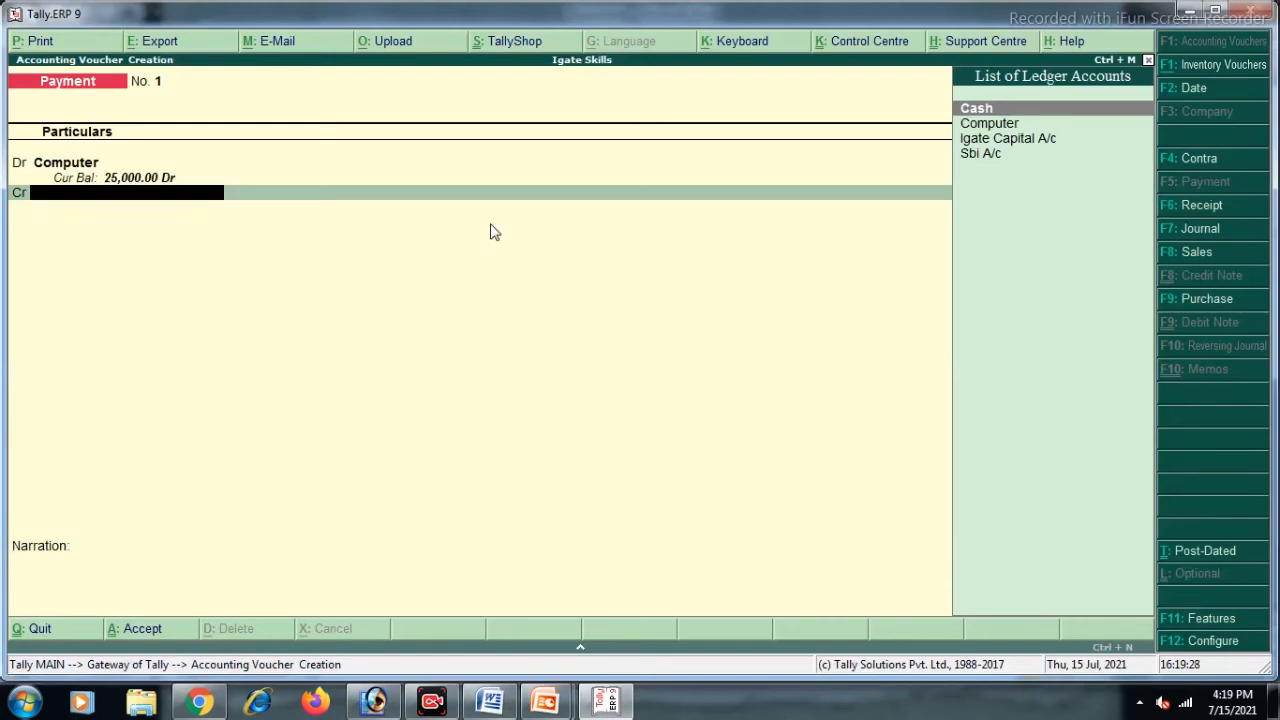
pyautogui.press('Return')
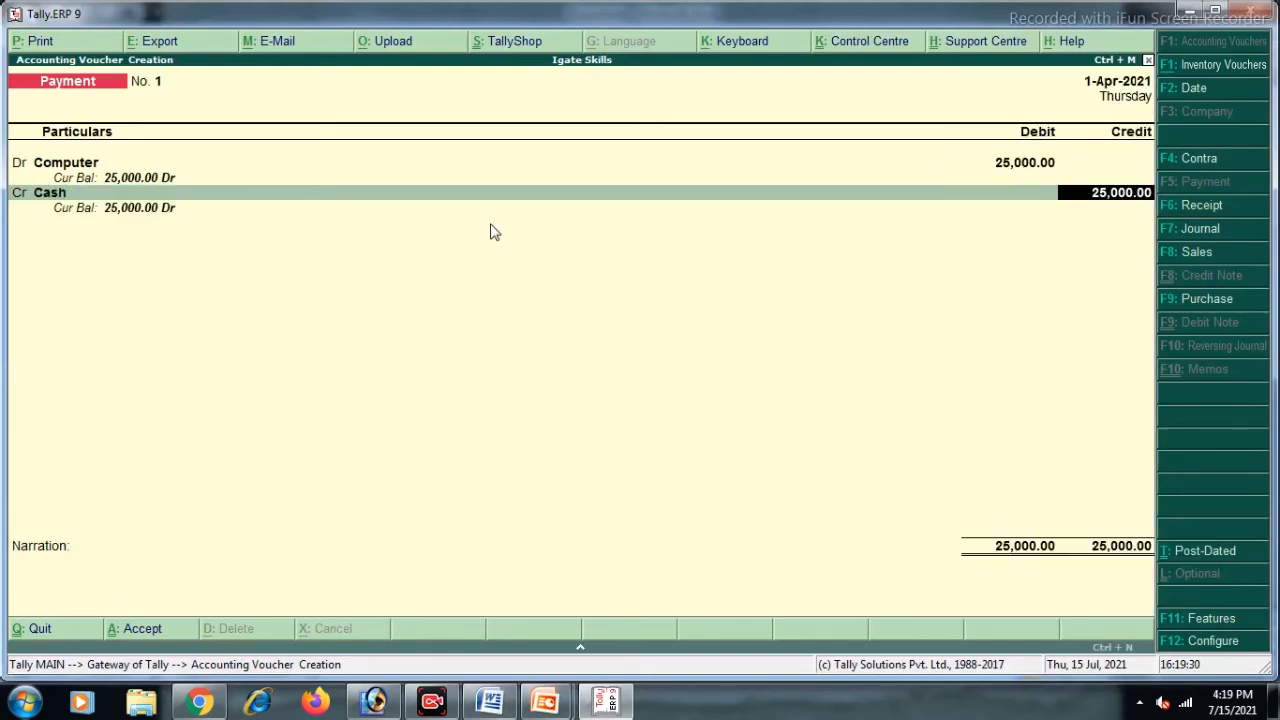
pyautogui.press('Return')
pyautogui.press('Return')
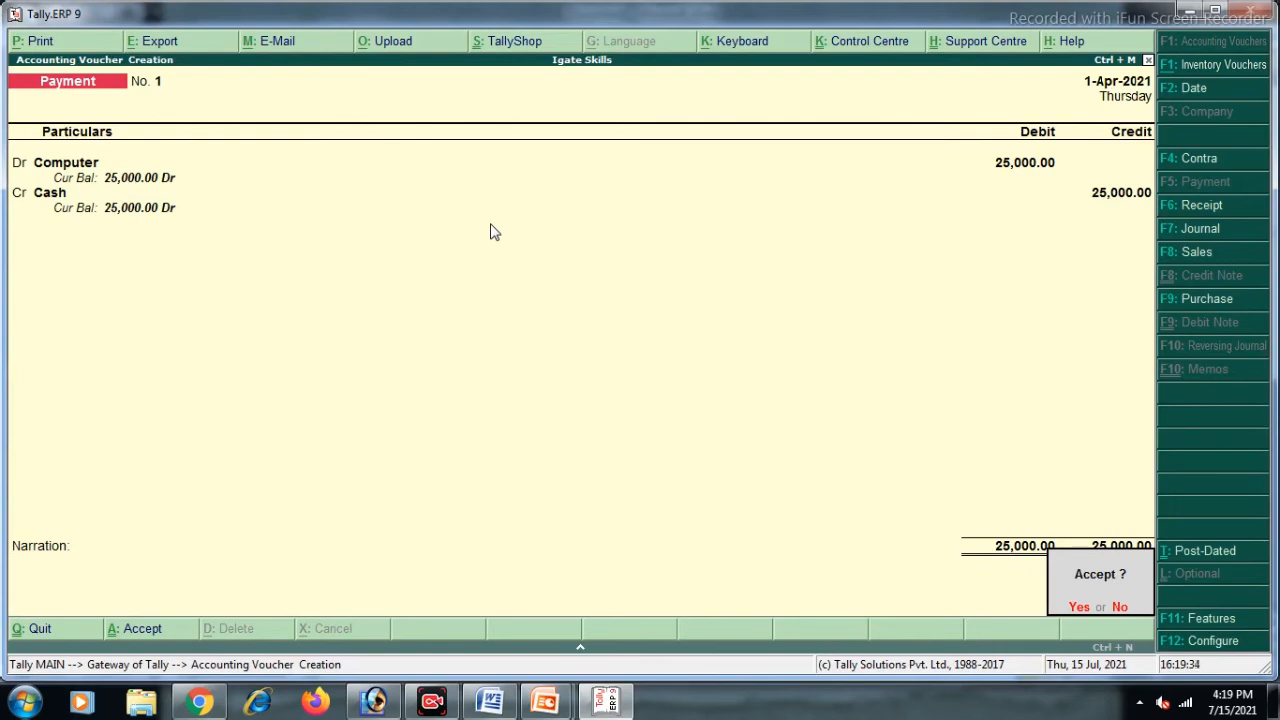
pyautogui.press('Return')
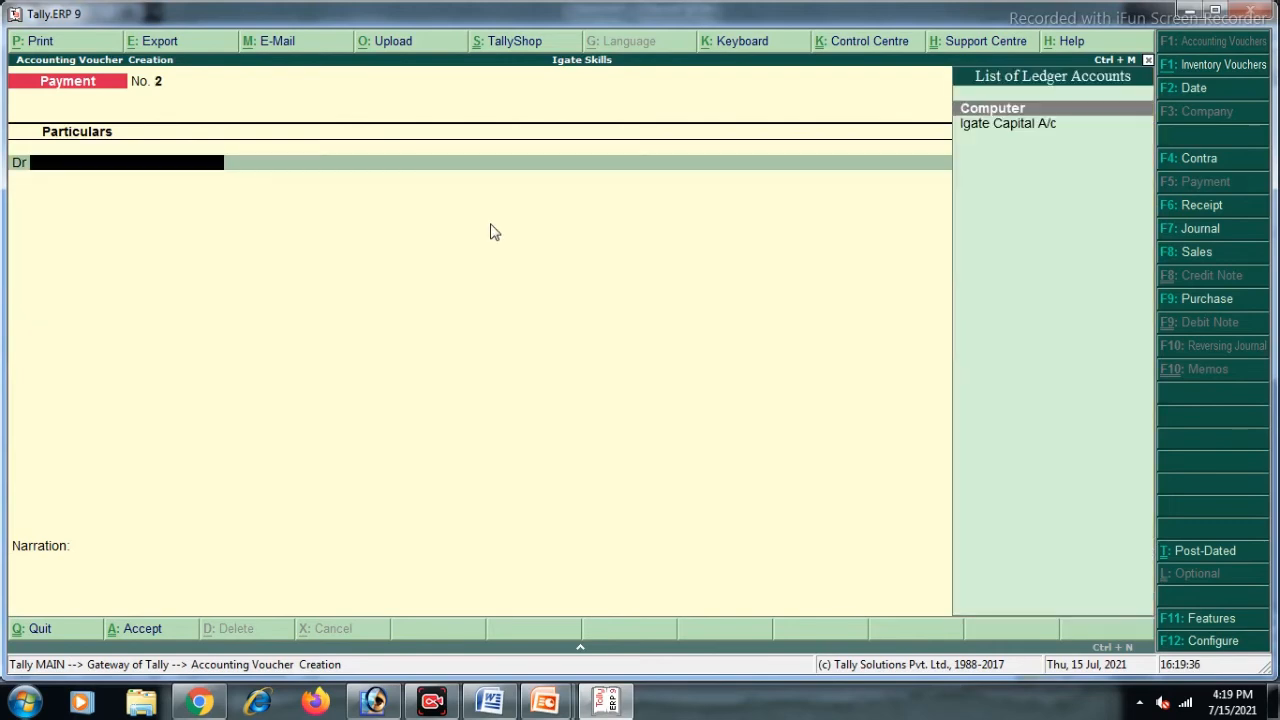
# Examine the fourth transaction in the Word exercise, about the printer bought on credit from JD Electronics, and identify the ledgers it needs
pyautogui.hotkey('alt', 'Tab')
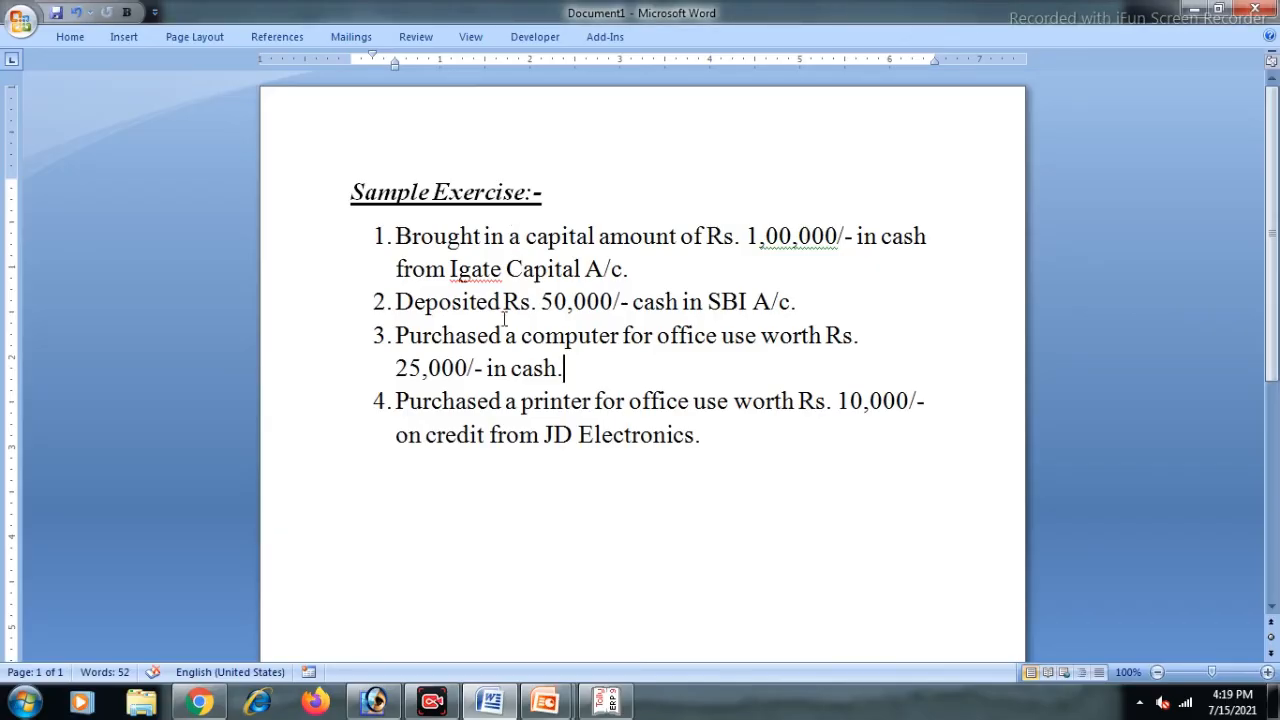
pyautogui.moveTo(399, 401); pyautogui.dragTo(735, 402)
pyautogui.click(520, 435)
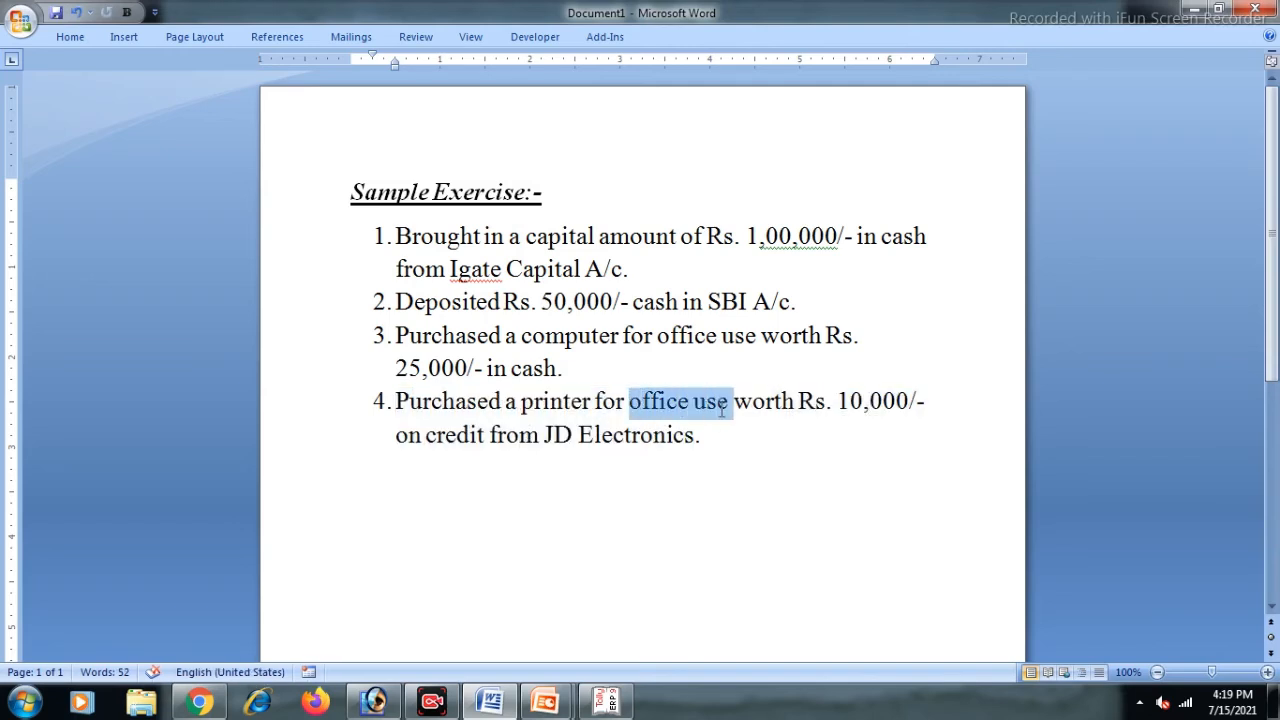
pyautogui.moveTo(862, 404); pyautogui.dragTo(926, 404)
pyautogui.click(853, 408)
pyautogui.moveTo(397, 437); pyautogui.dragTo(545, 437)
pyautogui.click(604, 437)
pyautogui.moveTo(720, 434); pyautogui.dragTo(543, 437)
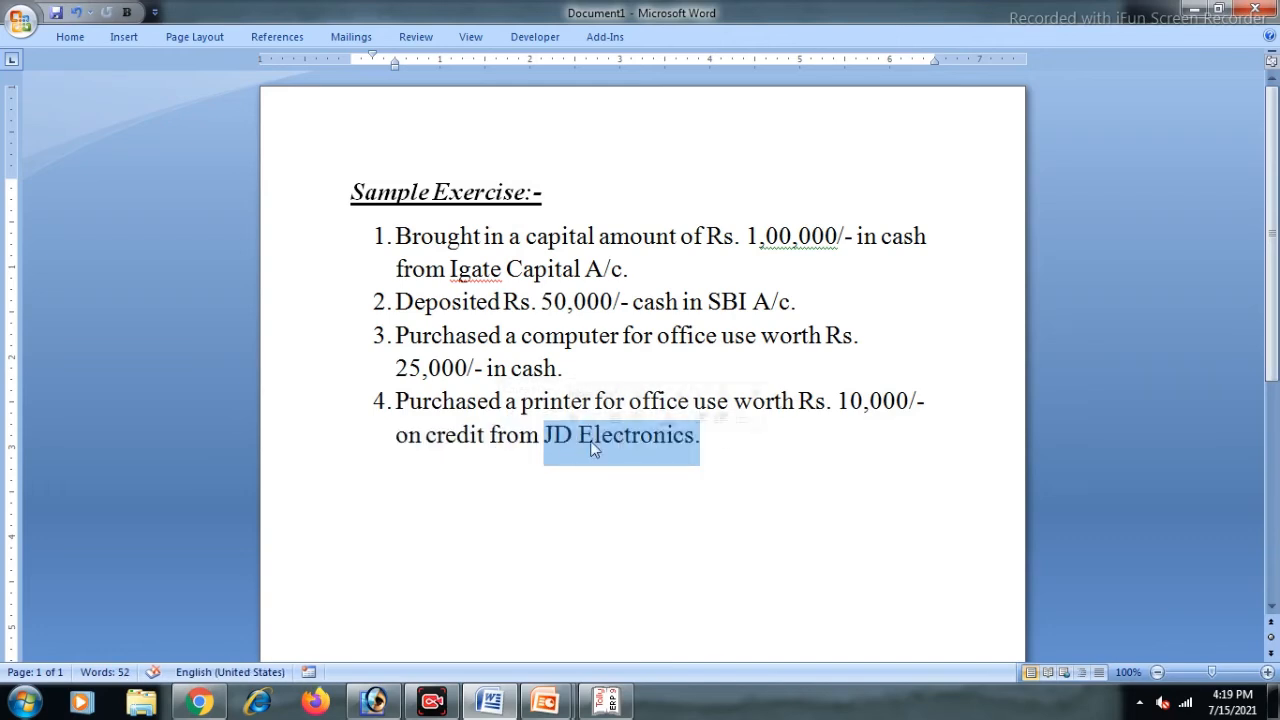
pyautogui.click(595, 440)
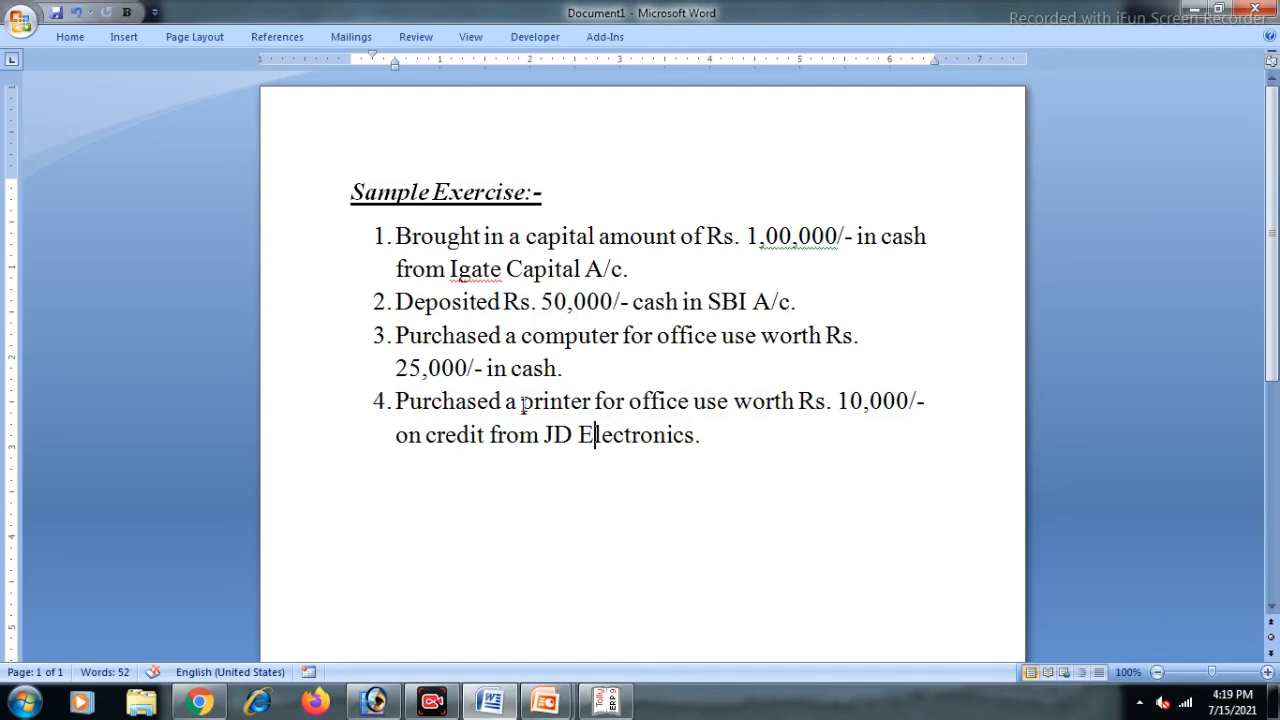
pyautogui.moveTo(522, 404); pyautogui.dragTo(663, 457)
pyautogui.click(614, 458)
pyautogui.click(661, 453)
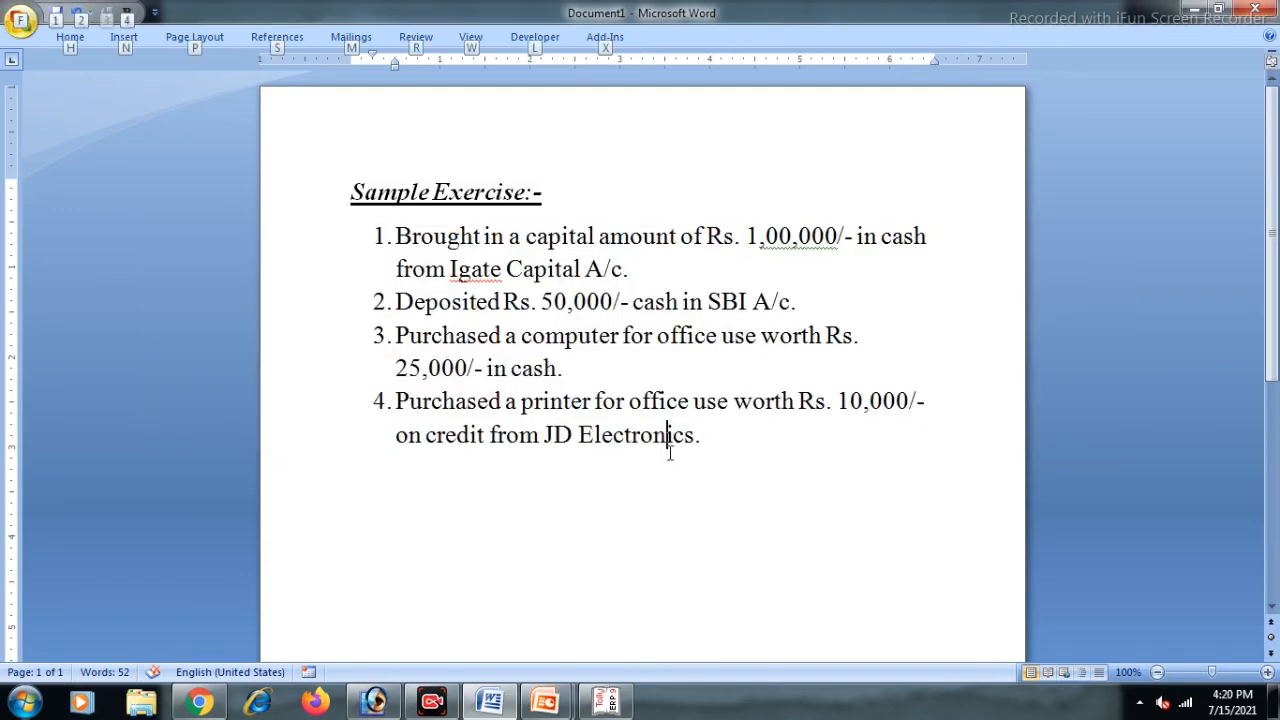
# Switch back to Tally.ERP 9, leave the voucher screen, and start a new single ledger named Printer
pyautogui.hotkey('alt', 'Tab')
pyautogui.press('Escape')
pyautogui.press('Return')
pyautogui.press('Up')
pyautogui.press('Up')
pyautogui.press('Return')
pyautogui.press('Down')
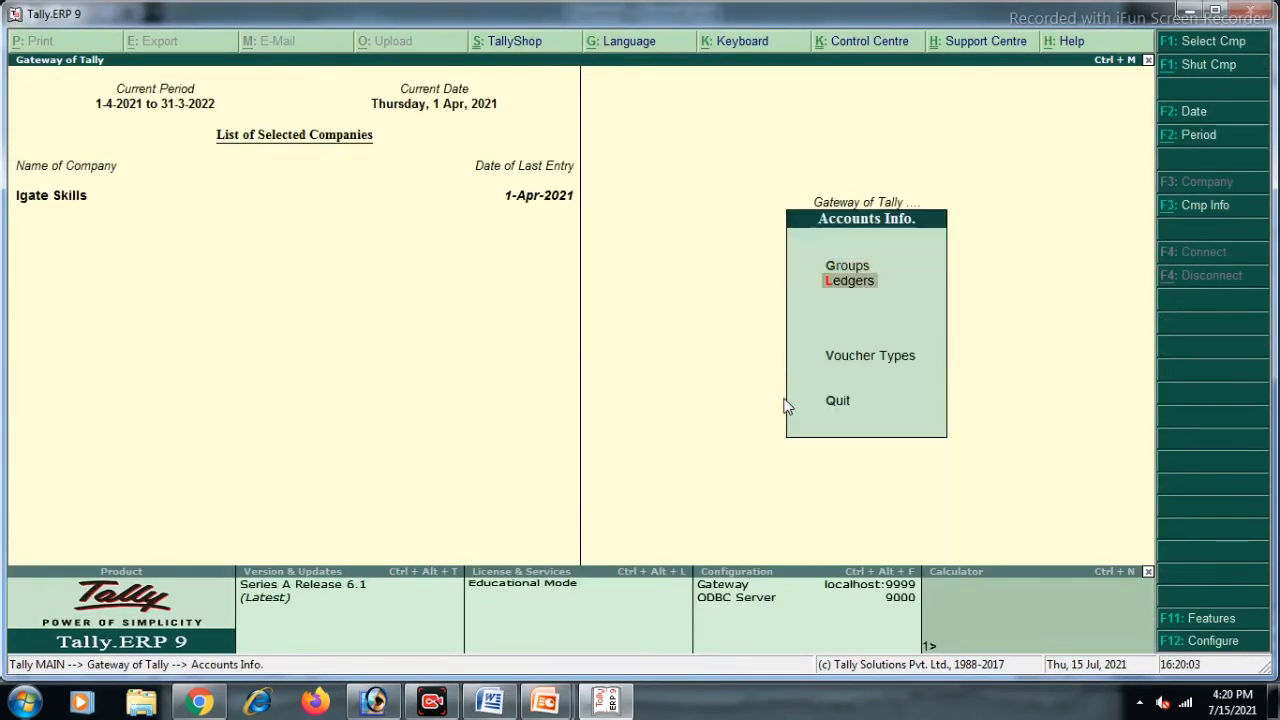
pyautogui.press('Return')
pyautogui.press('Return')
pyautogui.write('Printer')
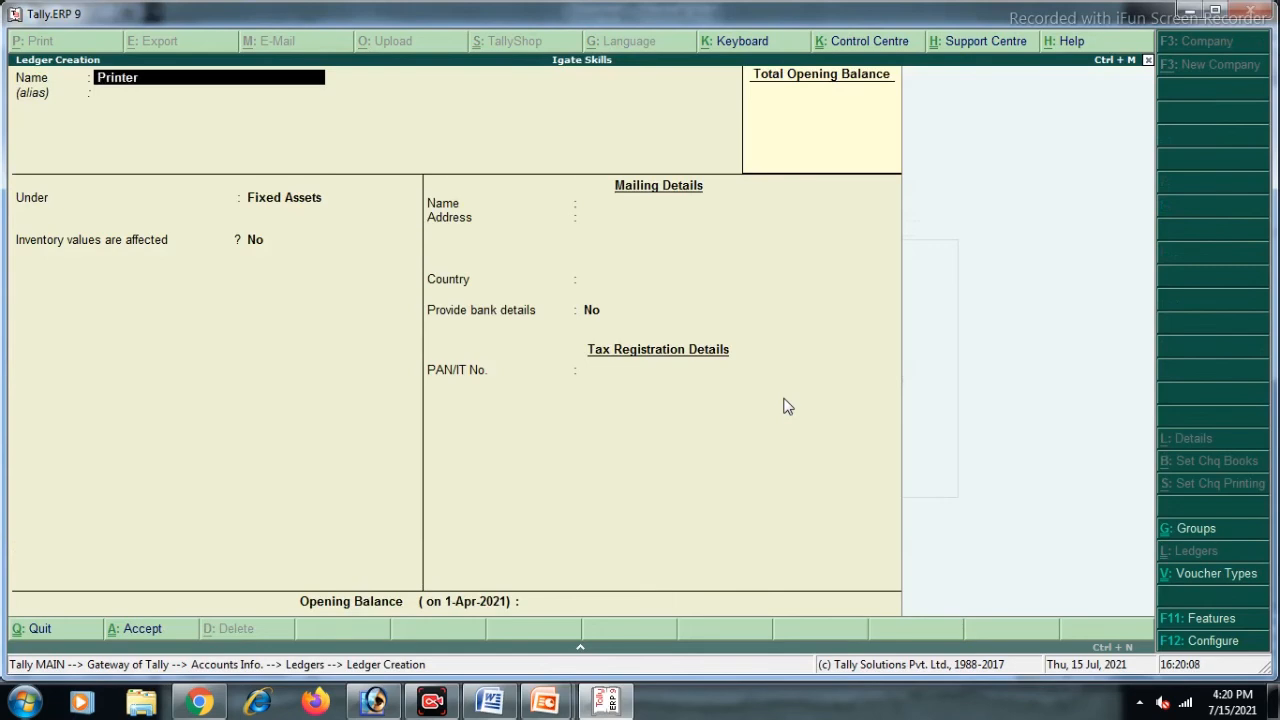
# Keep the Printer ledger under Fixed Assets without an alias and save it with the default details
pyautogui.press('Return')
pyautogui.press('Return')
pyautogui.press('Return')
pyautogui.press('Return')
pyautogui.press('Return')
pyautogui.press('Return')
pyautogui.press('Return')
pyautogui.press('Return')
pyautogui.press('Return')
pyautogui.press('Return')
pyautogui.press('Return')
# Name the next ledger JD Electronics without an alias and place it under Sundry Creditors
pyautogui.write('JD Elecc')
pyautogui.press('BackSpace')
pyautogui.write('tronics')
pyautogui.press('Return')
pyautogui.press('Return')
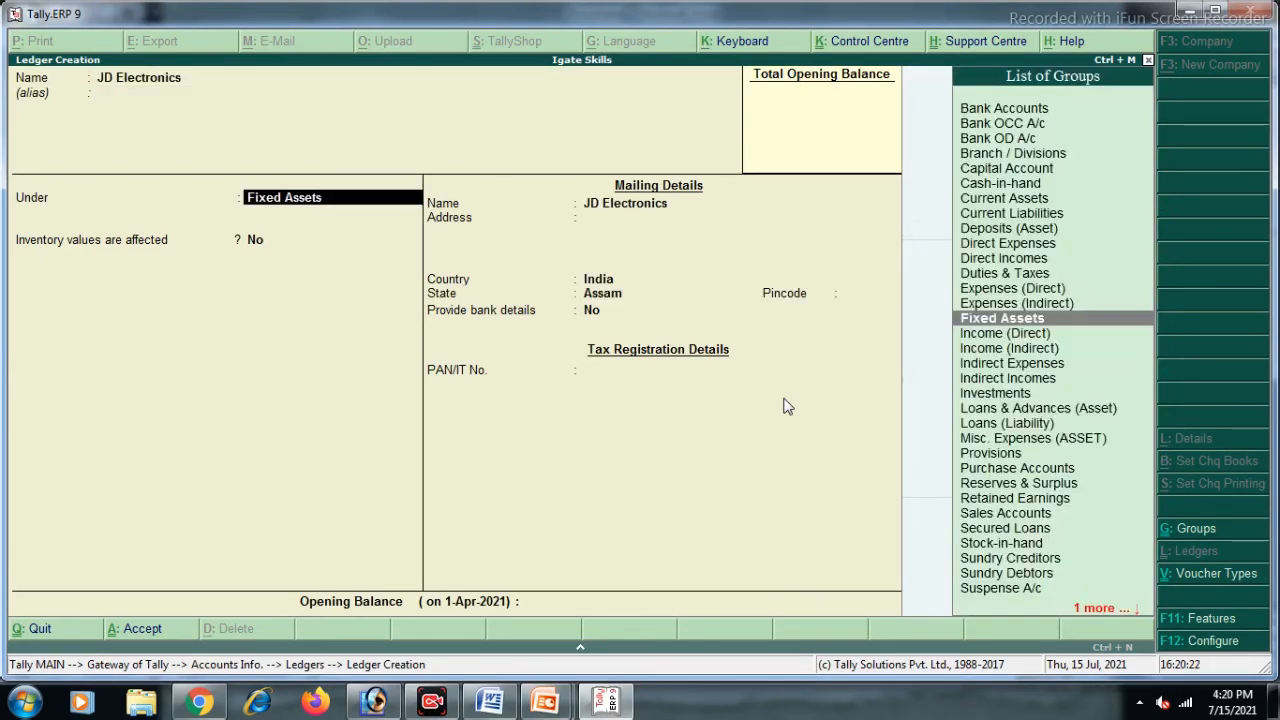
pyautogui.press('Down')
pyautogui.press('Down')
pyautogui.press('Down')
pyautogui.press('Down')
pyautogui.press('Down')
pyautogui.press('Down')
pyautogui.press('Down')
pyautogui.press('Down')
pyautogui.press('Down')
pyautogui.press('Down')
pyautogui.press('Down')
pyautogui.press('Down')
pyautogui.press('Down')
pyautogui.press('Down')
pyautogui.press('Down')
pyautogui.press('Down')
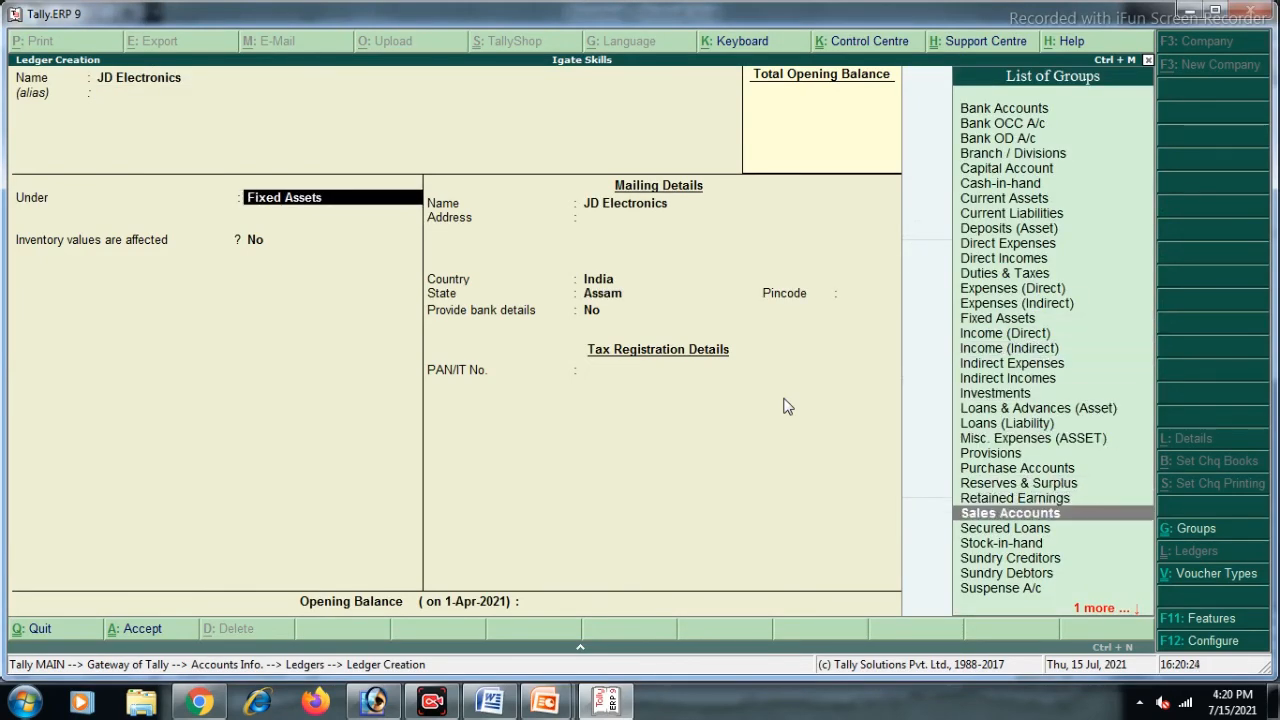
pyautogui.press('Return')
# Save the JD Electronics ledger with bill-by-bill balances maintained and the other details at their defaults, and return to the Gateway of Tally
pyautogui.press('Return')
pyautogui.press('Return')
pyautogui.press('Return')
pyautogui.press('Return')
pyautogui.press('Return')
pyautogui.press('Return')
pyautogui.press('Return')
pyautogui.press('Return')
pyautogui.press('Return')
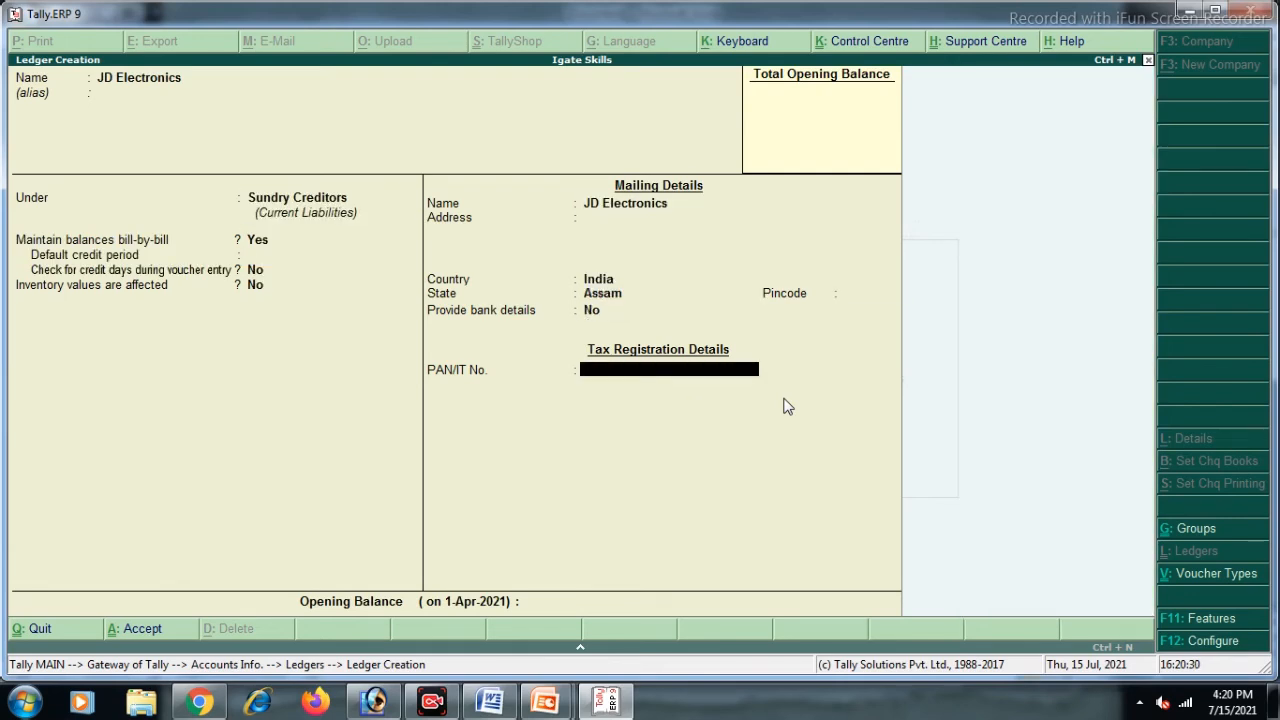
pyautogui.press('Return')
pyautogui.press('Return')
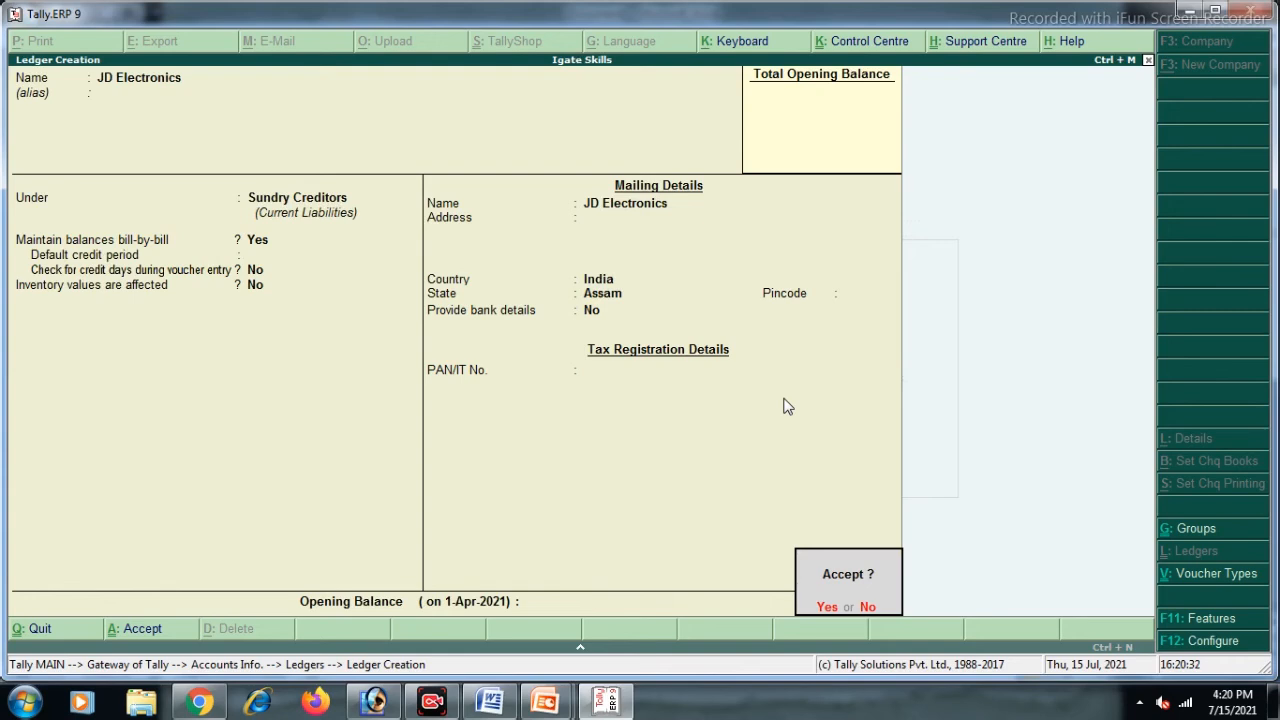
pyautogui.press('Return')
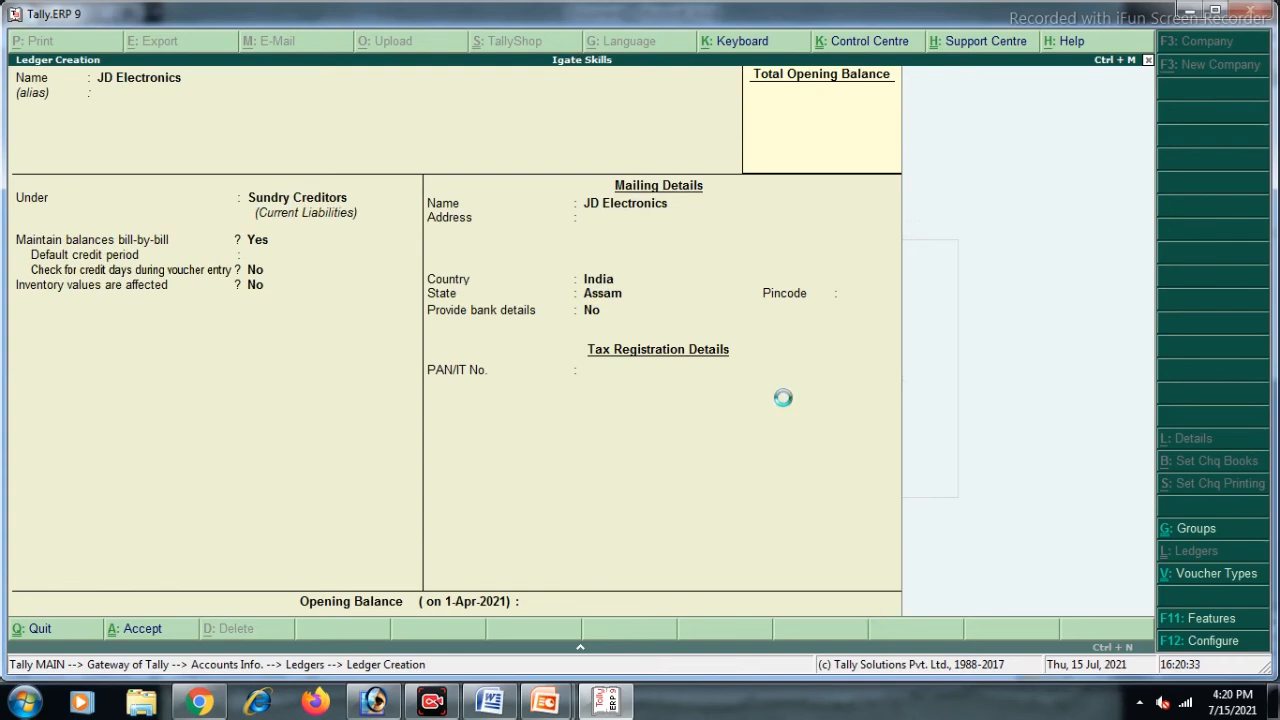
pyautogui.press('Escape')
pyautogui.press('Escape')
pyautogui.press('Escape')
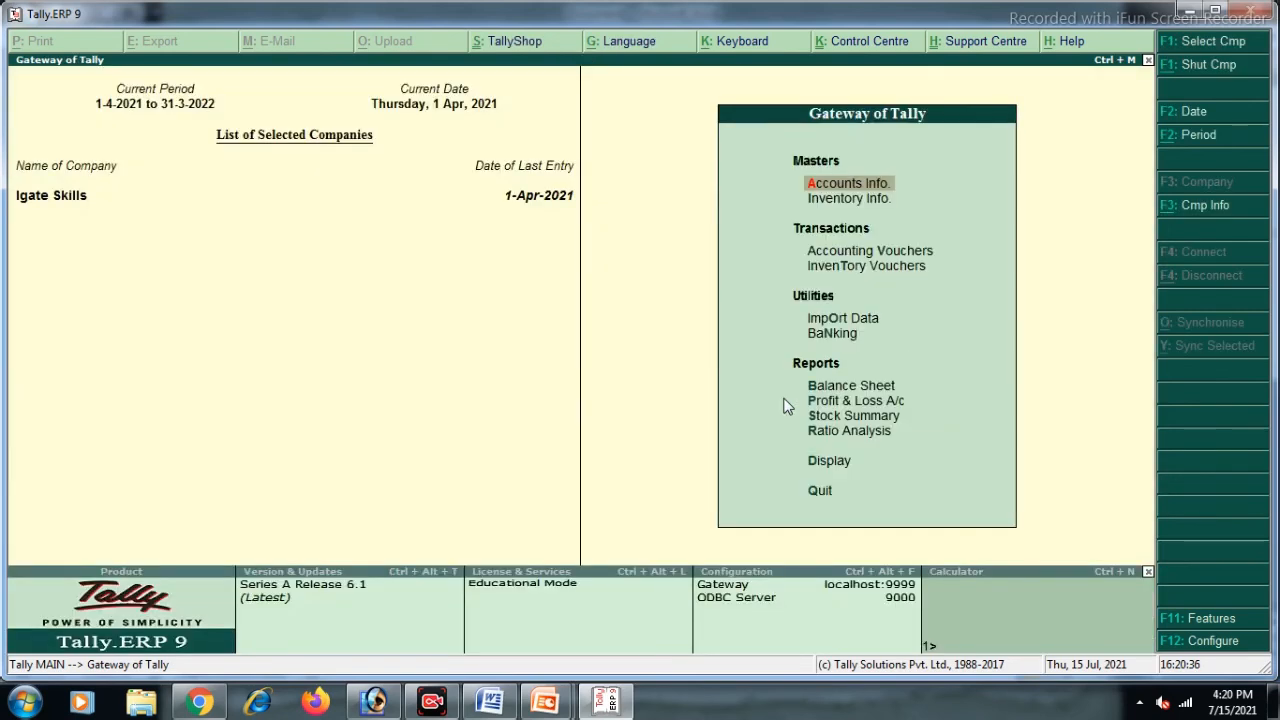
# Start a journal accounting voucher and, after checking the fourth transaction in the Word exercise, choose Printer as the debit ledger
pyautogui.press('Down')
pyautogui.press('Down')
pyautogui.press('Return')
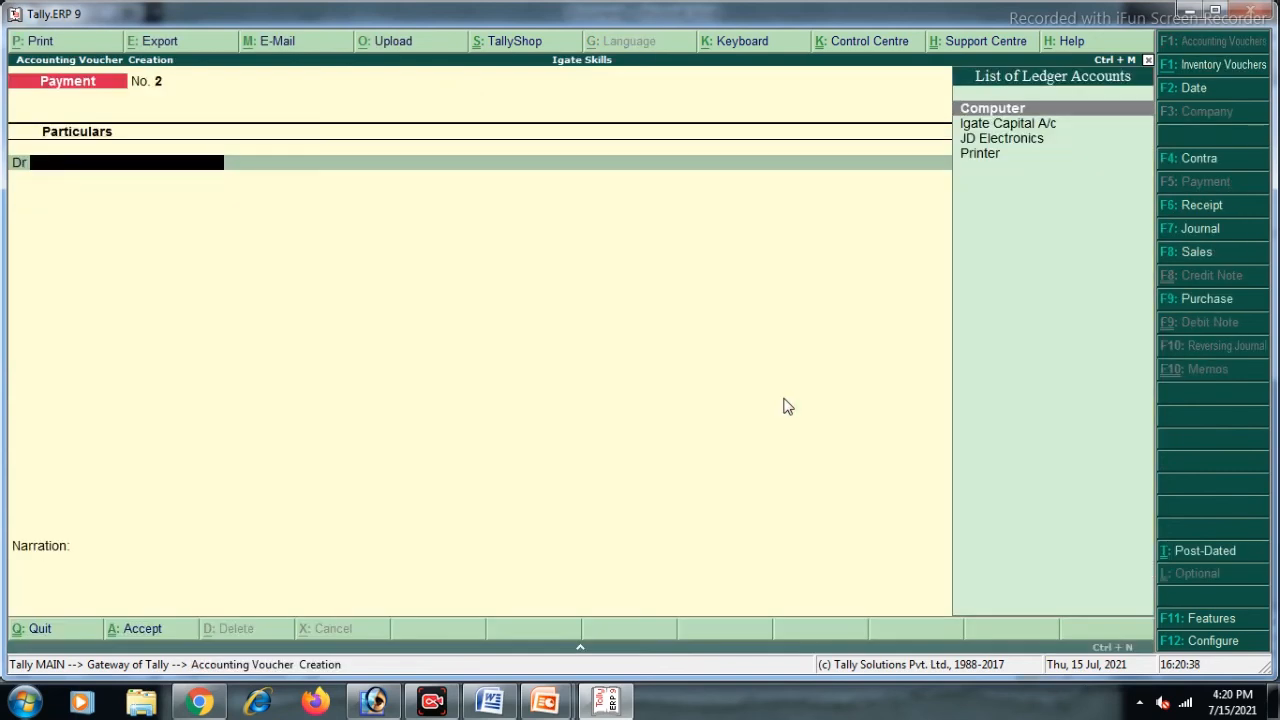
pyautogui.click(1200, 229)
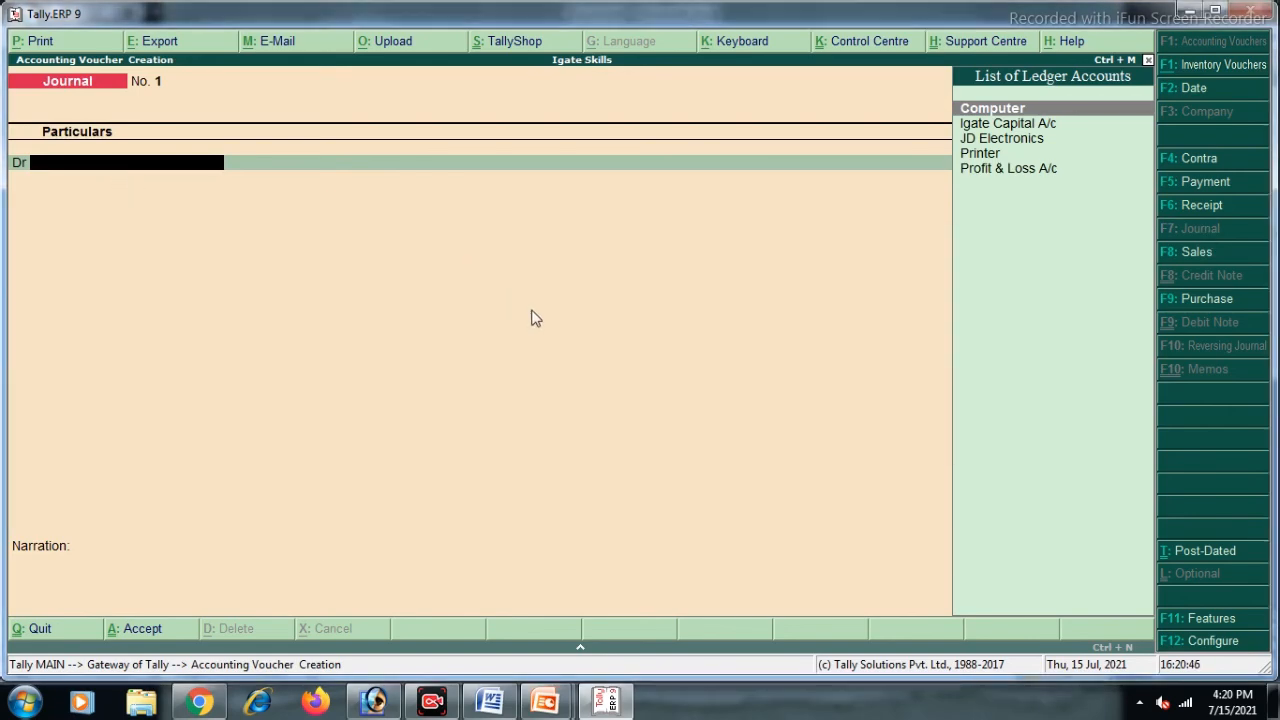
pyautogui.hotkey('alt', 'Tab')
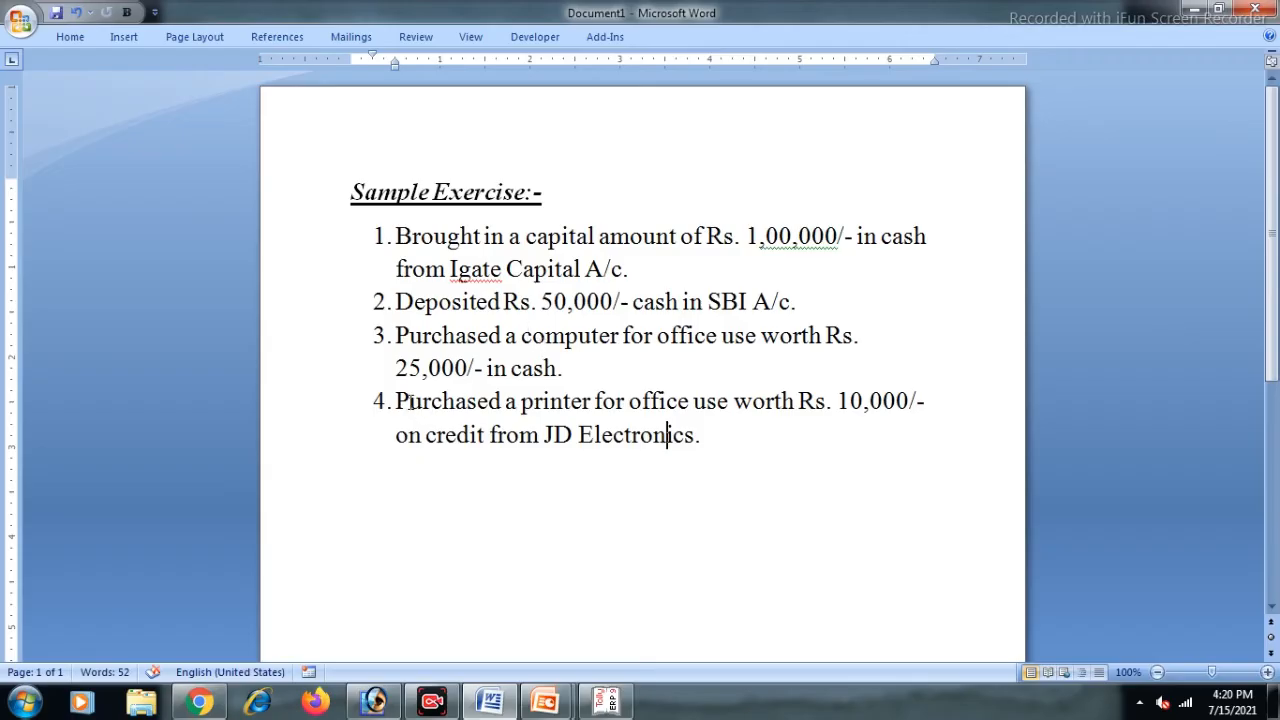
pyautogui.moveTo(400, 402); pyautogui.dragTo(638, 412)
pyautogui.hotkey('alt', 'Tab')
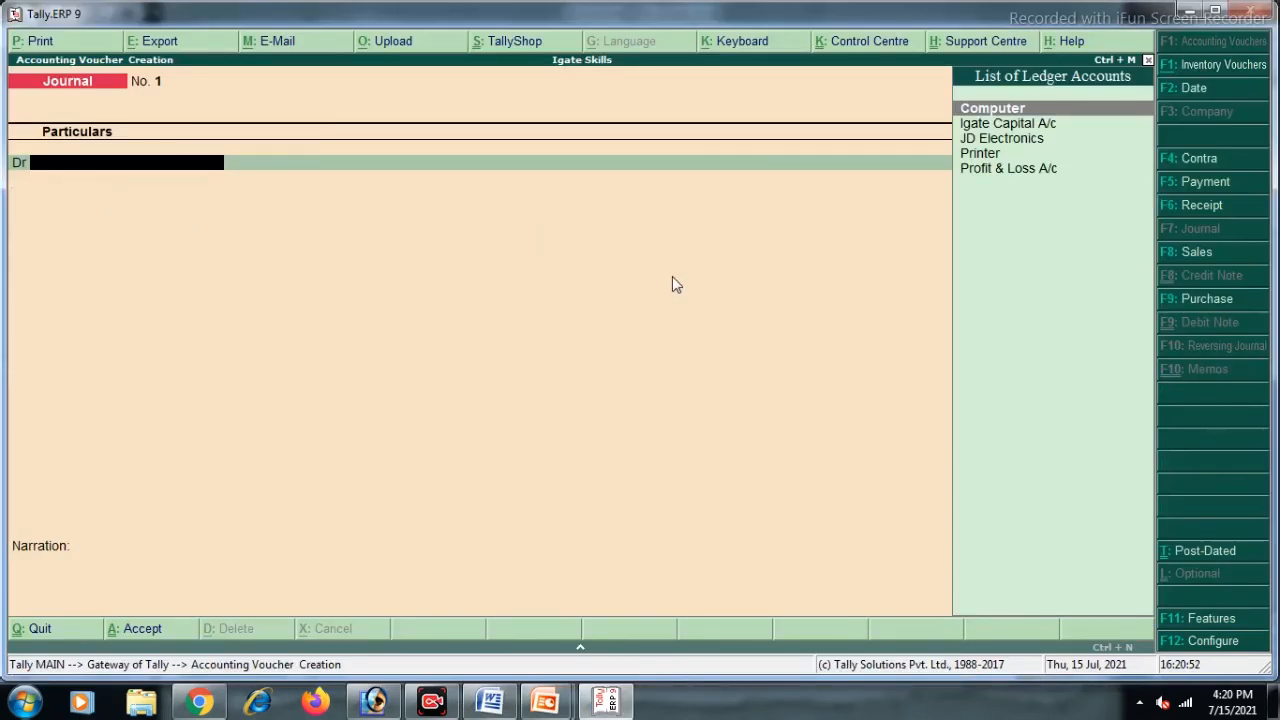
pyautogui.press('Down')
pyautogui.press('Down')
pyautogui.press('Down')
pyautogui.press('Return')
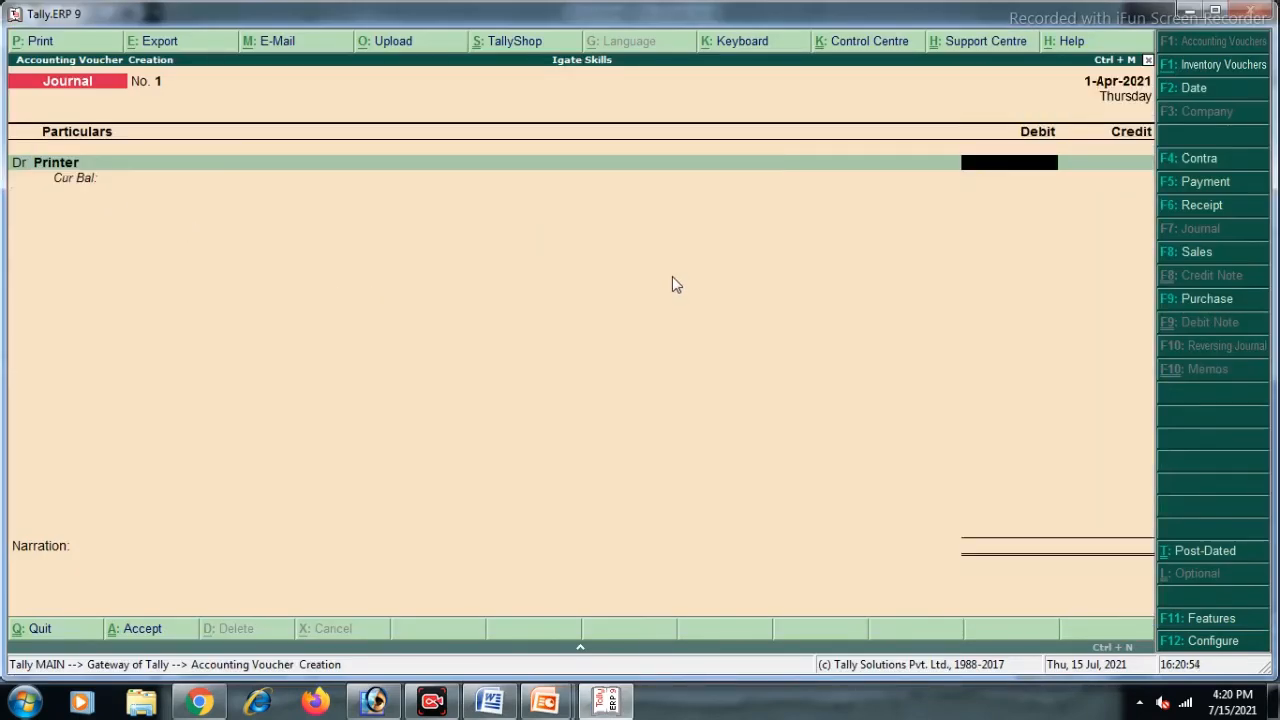
# Check the printer's price in the Word exercise, enter 10000 as the Printer debit amount in Tally.ERP 9, and begin the credit line
pyautogui.hotkey('alt', 'Tab')
pyautogui.hotkey('alt', 'Tab')
pyautogui.write('10000')
pyautogui.press('Return')
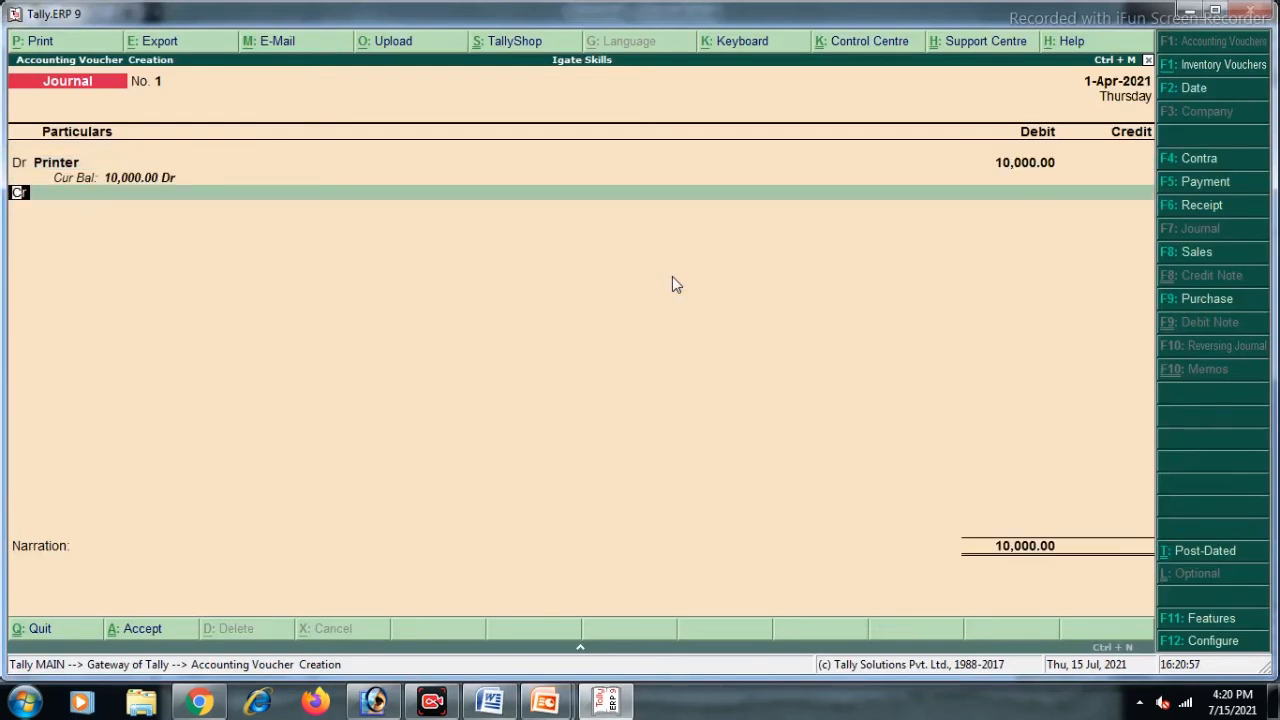
pyautogui.press('Return')
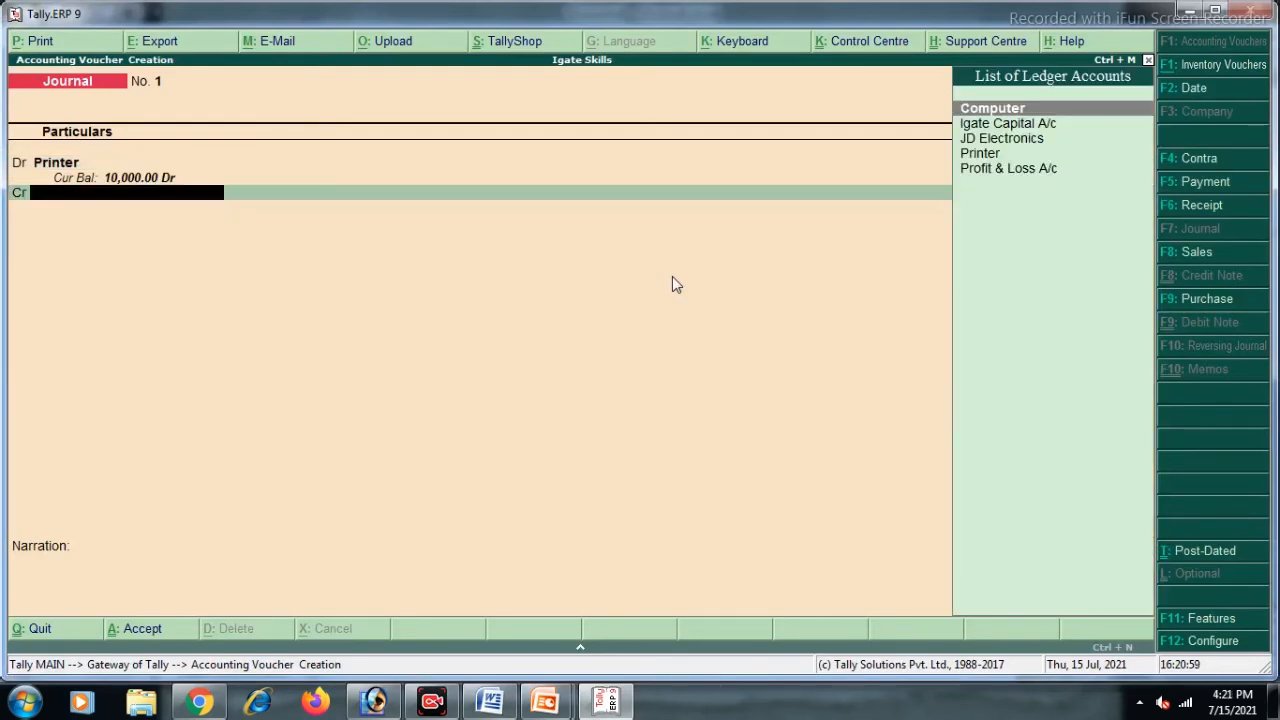
# Credit JD Electronics with 10,000.00 as the second line of the printer journal voucher
pyautogui.press('Down')
pyautogui.press('Down')
pyautogui.press('Return')
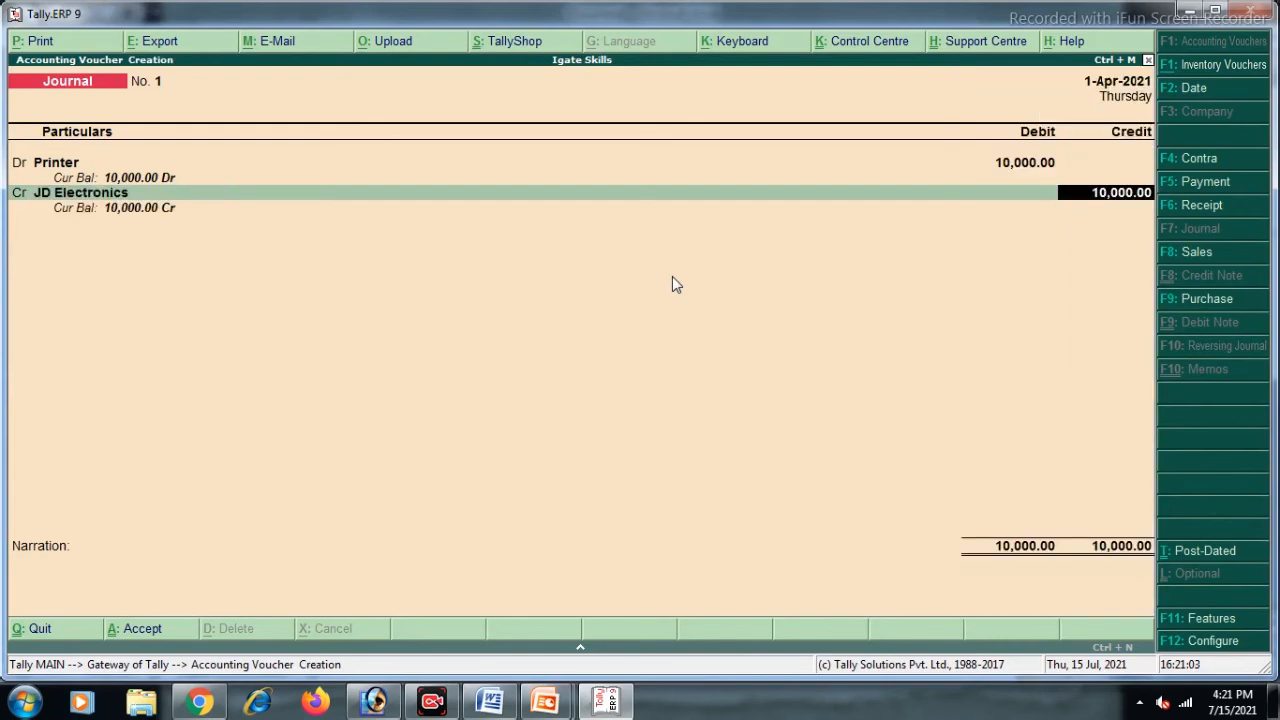
pyautogui.press('Return')
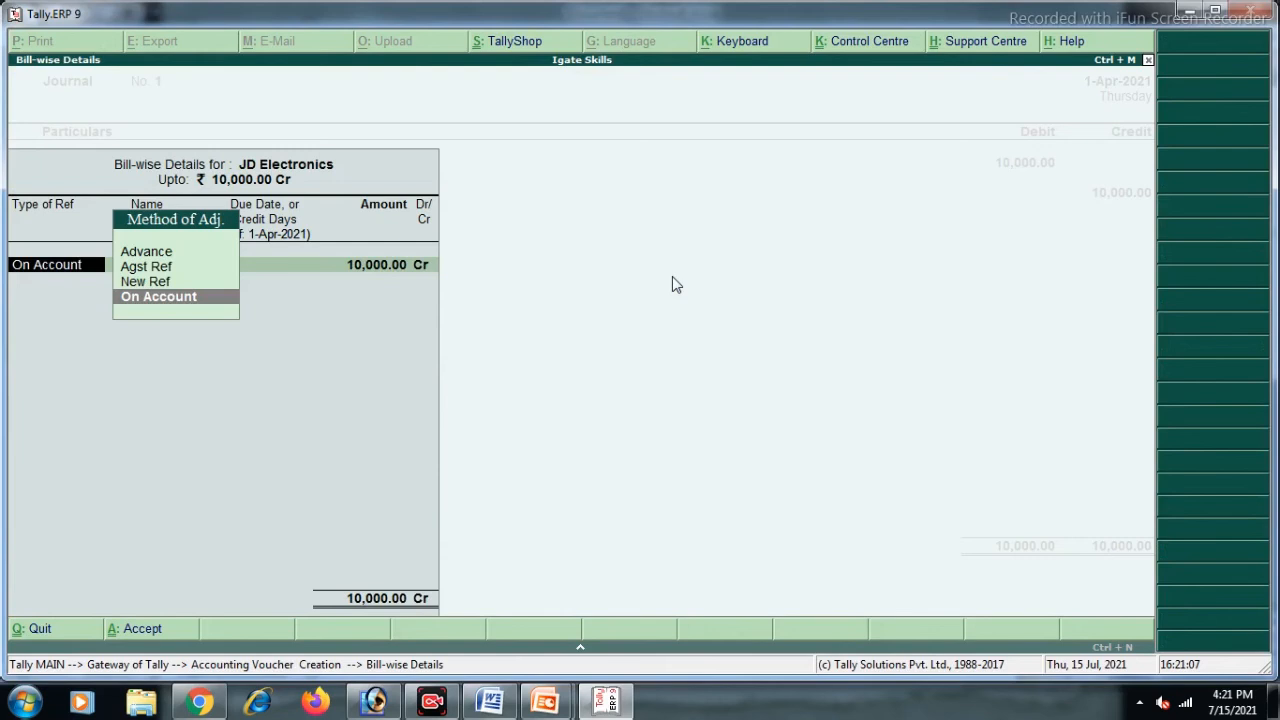
# Set JD Electronics' bill-wise details to New Ref with name 1 for the full 10,000.00 credit, leaving the due date blank
pyautogui.press('Up')
pyautogui.press('Return')
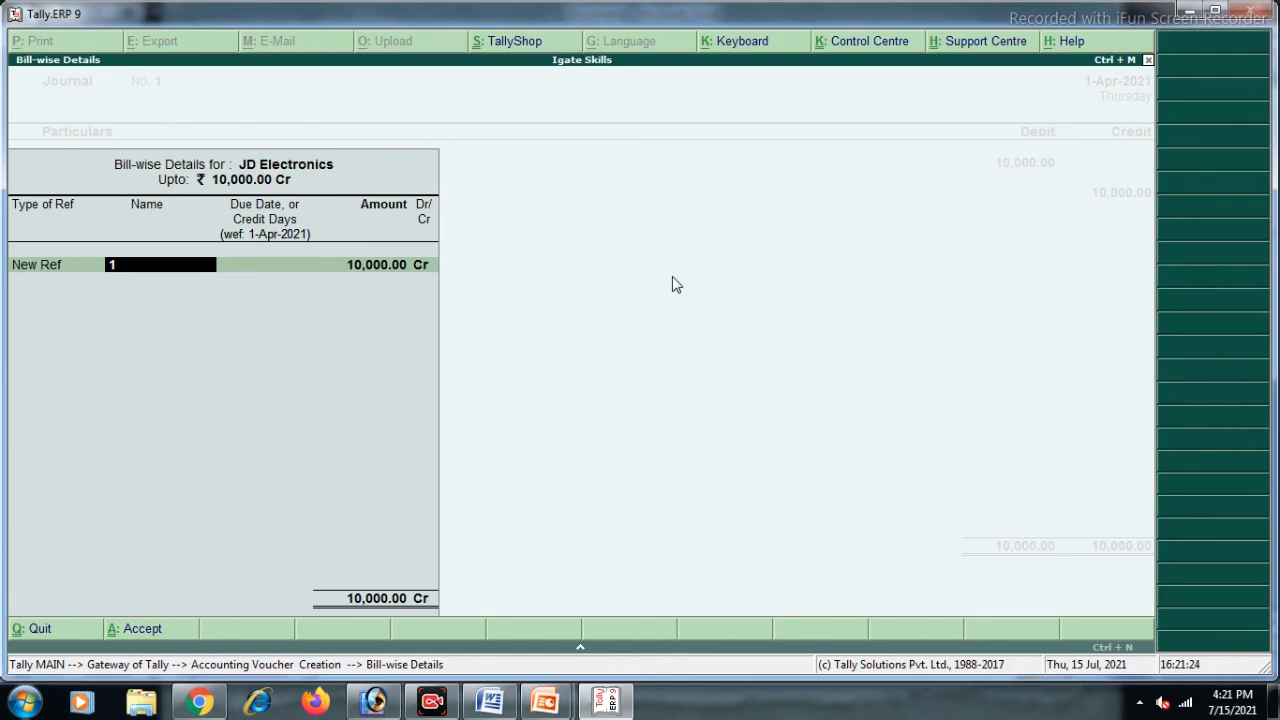
pyautogui.press('Return')
pyautogui.press('Return')
pyautogui.press('Return')
pyautogui.press('Return')
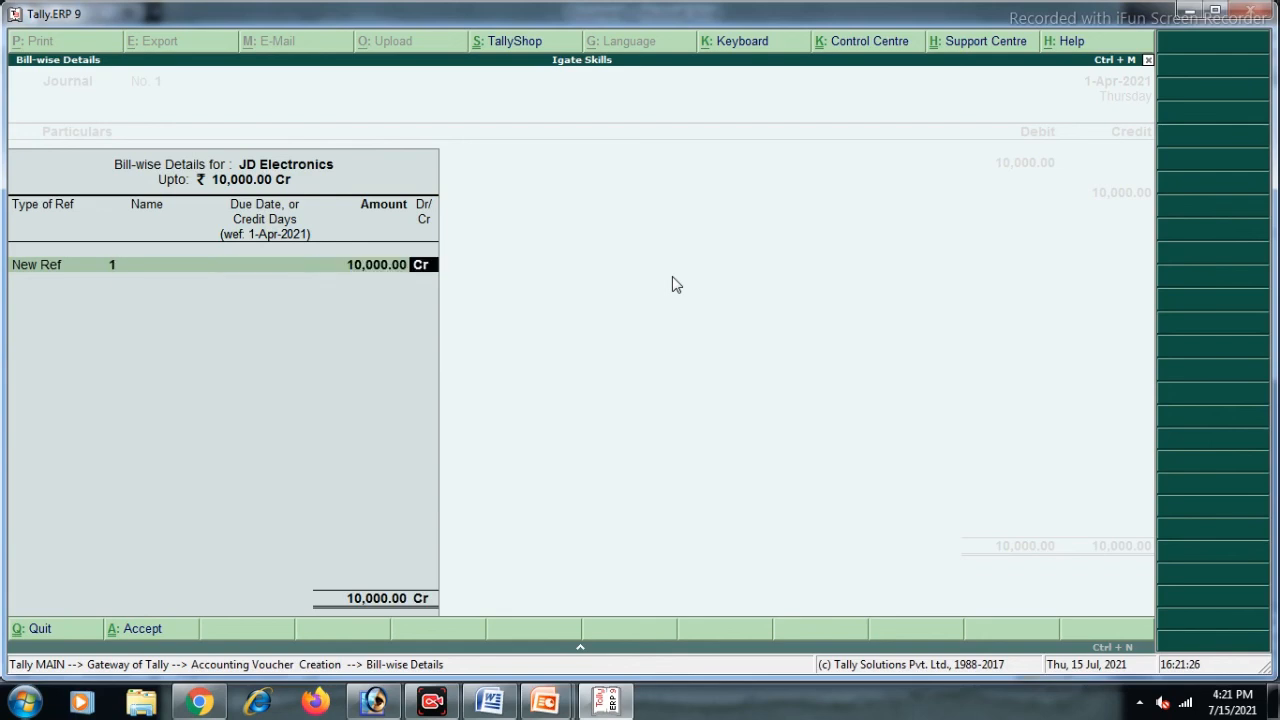
pyautogui.press('Return')
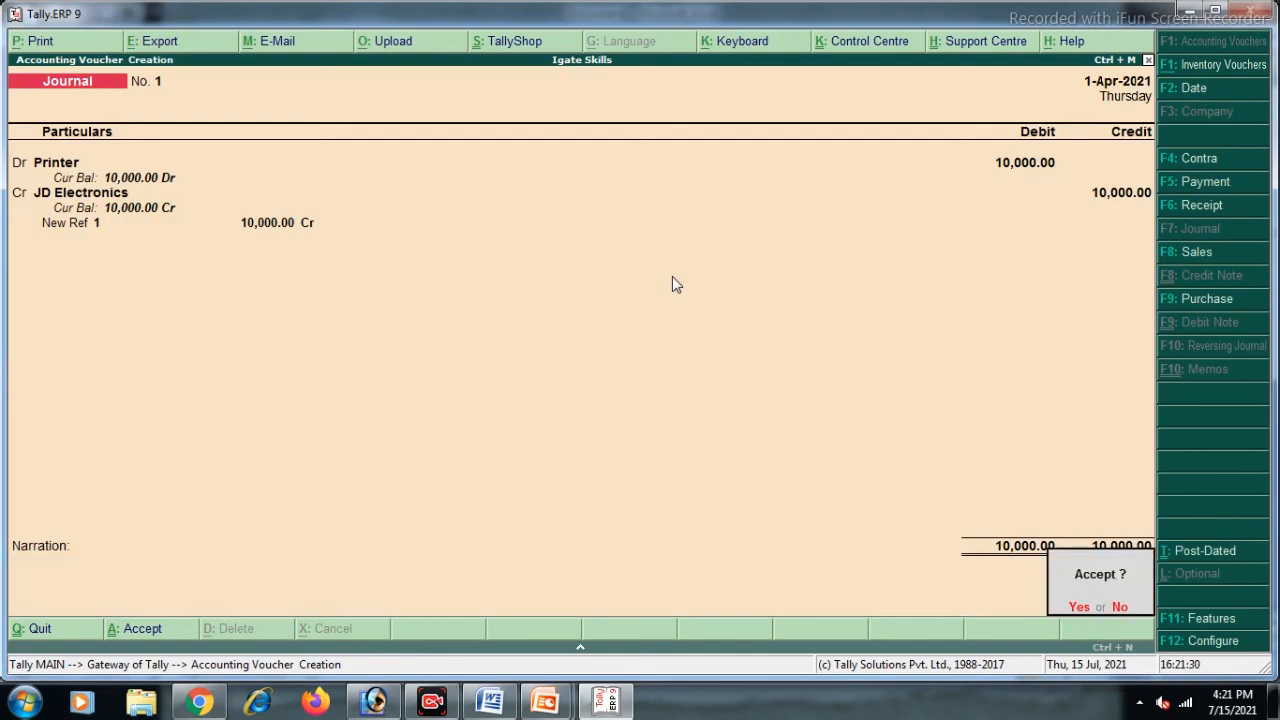
# Save the journal voucher without a narration and return to the Gateway of Tally
pyautogui.press('Return')
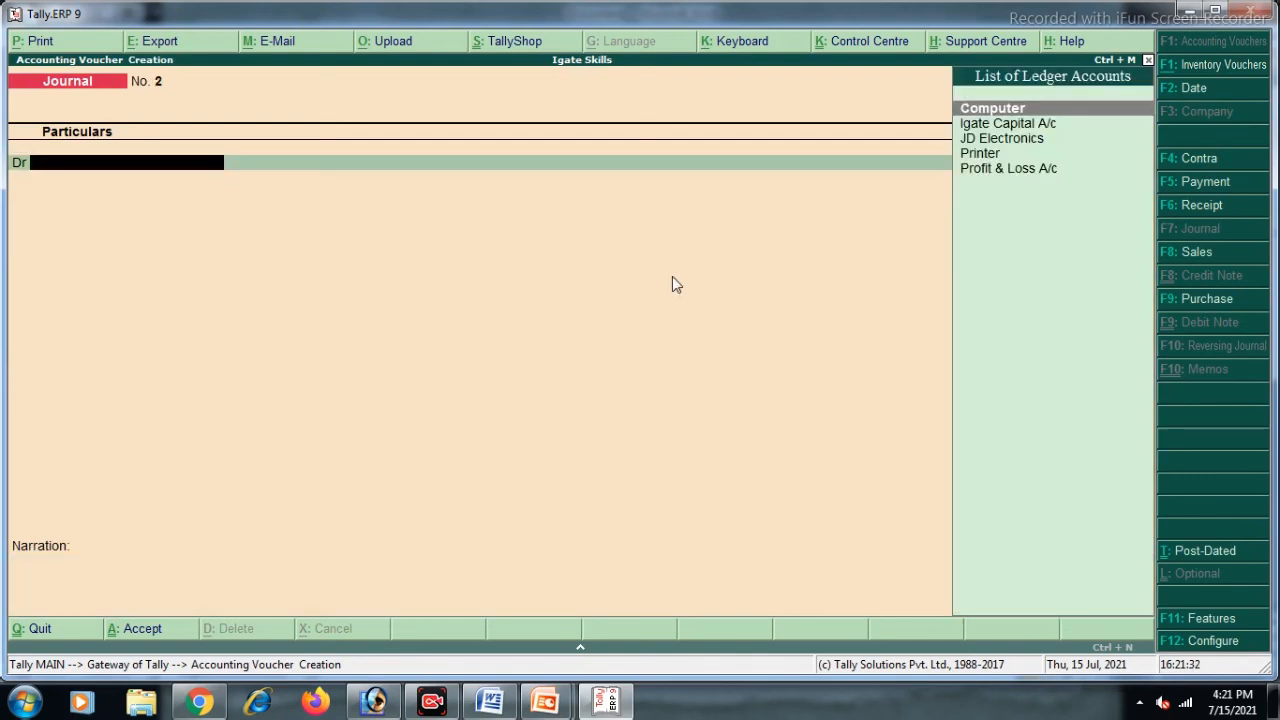
pyautogui.press('Escape')
pyautogui.press('Return')
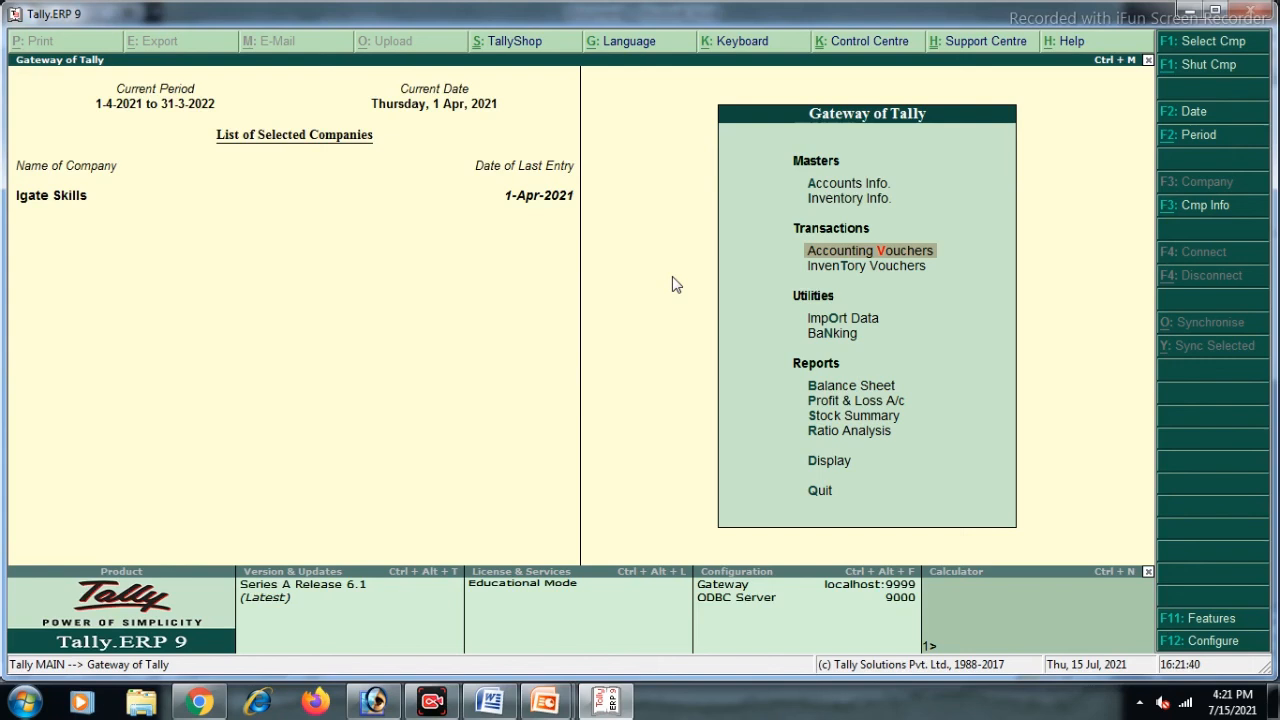
# Open the Day Book to review the recorded vouchers, and inspect the Cash contra voucher without changing it
pyautogui.press('Down')
pyautogui.press('Down')
pyautogui.press('Down')
pyautogui.press('Down')
pyautogui.press('Down')
pyautogui.press('Down')
pyautogui.press('Down')
pyautogui.press('Down')
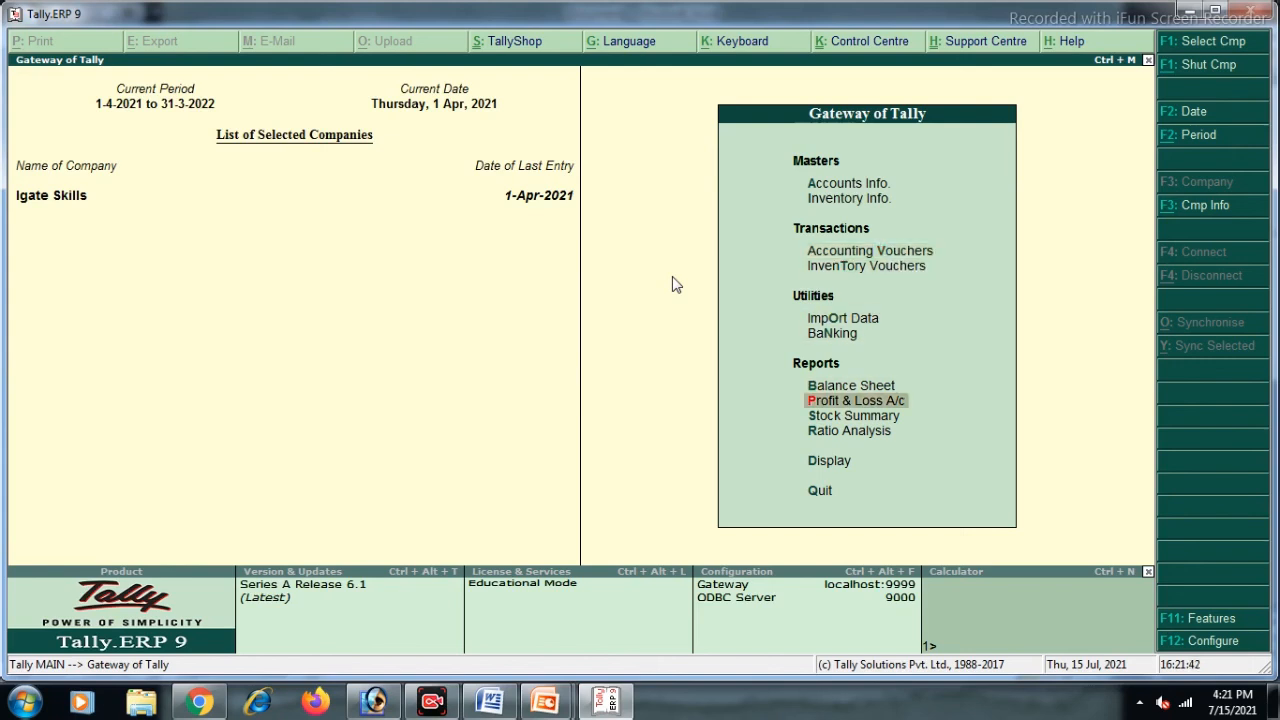
pyautogui.press('Down')
pyautogui.press('Up')
pyautogui.press('Return')
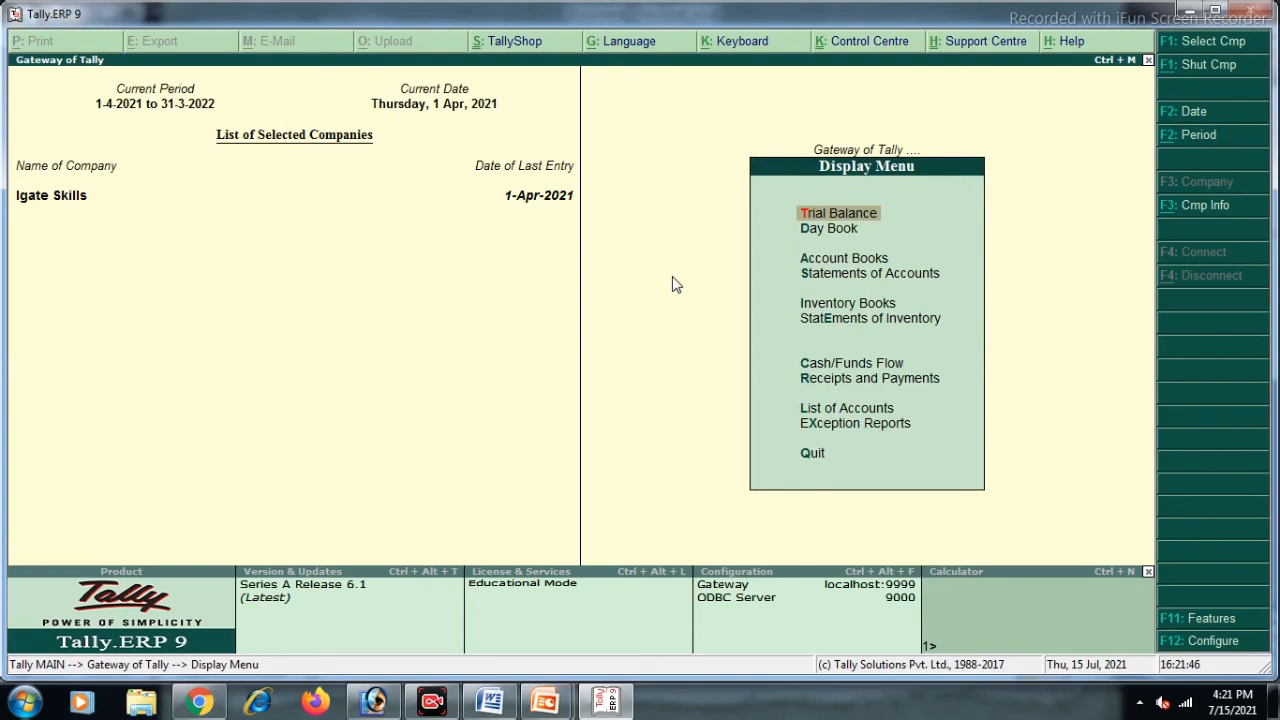
pyautogui.press('Down')
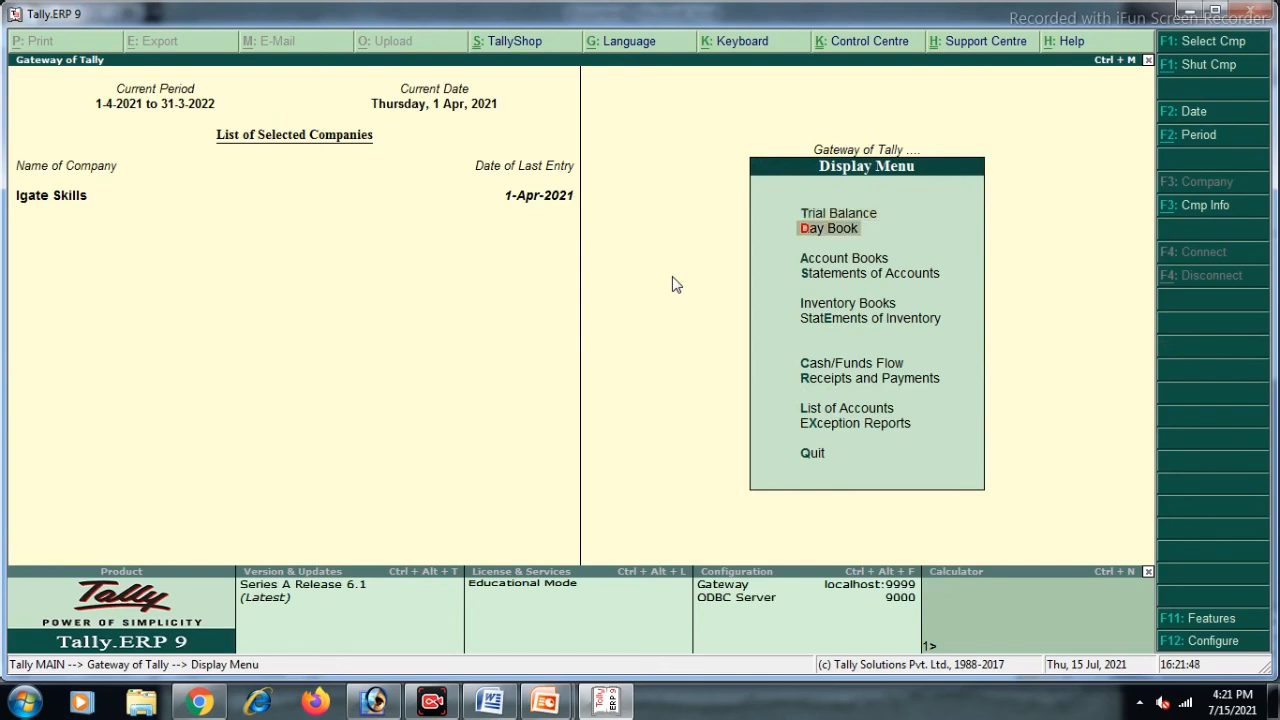
pyautogui.press('Return')
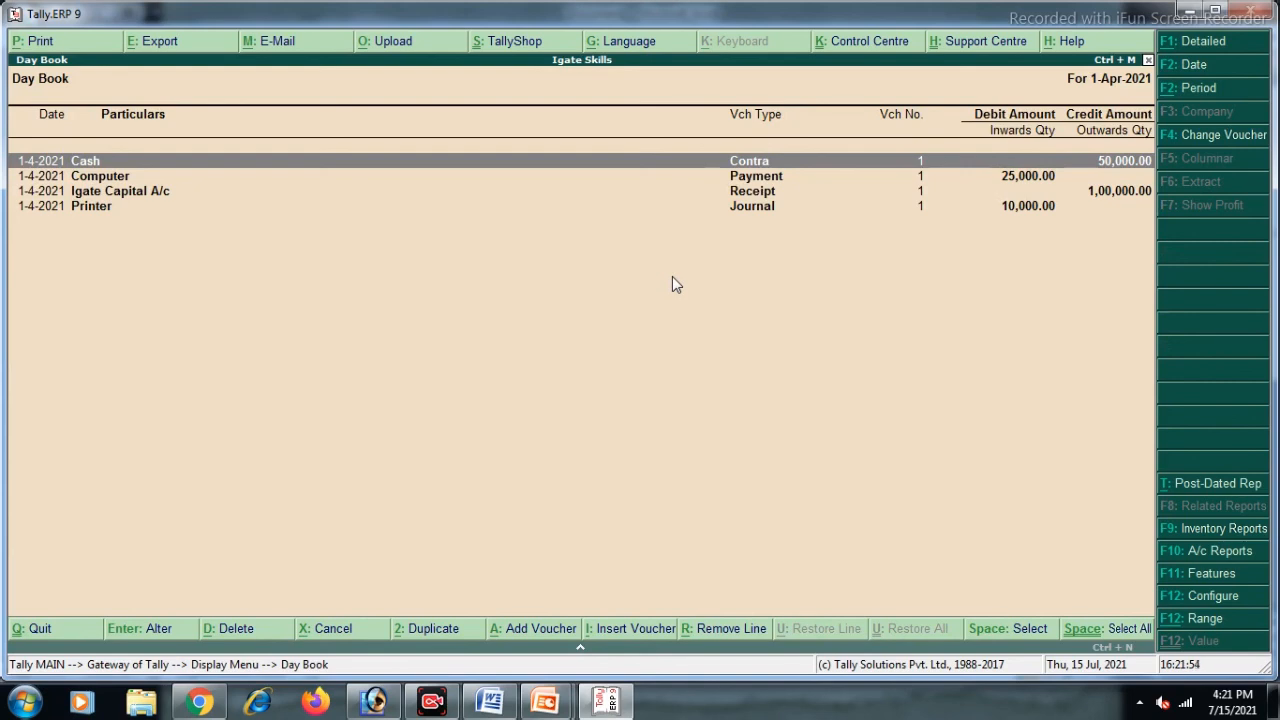
pyautogui.press('Return')
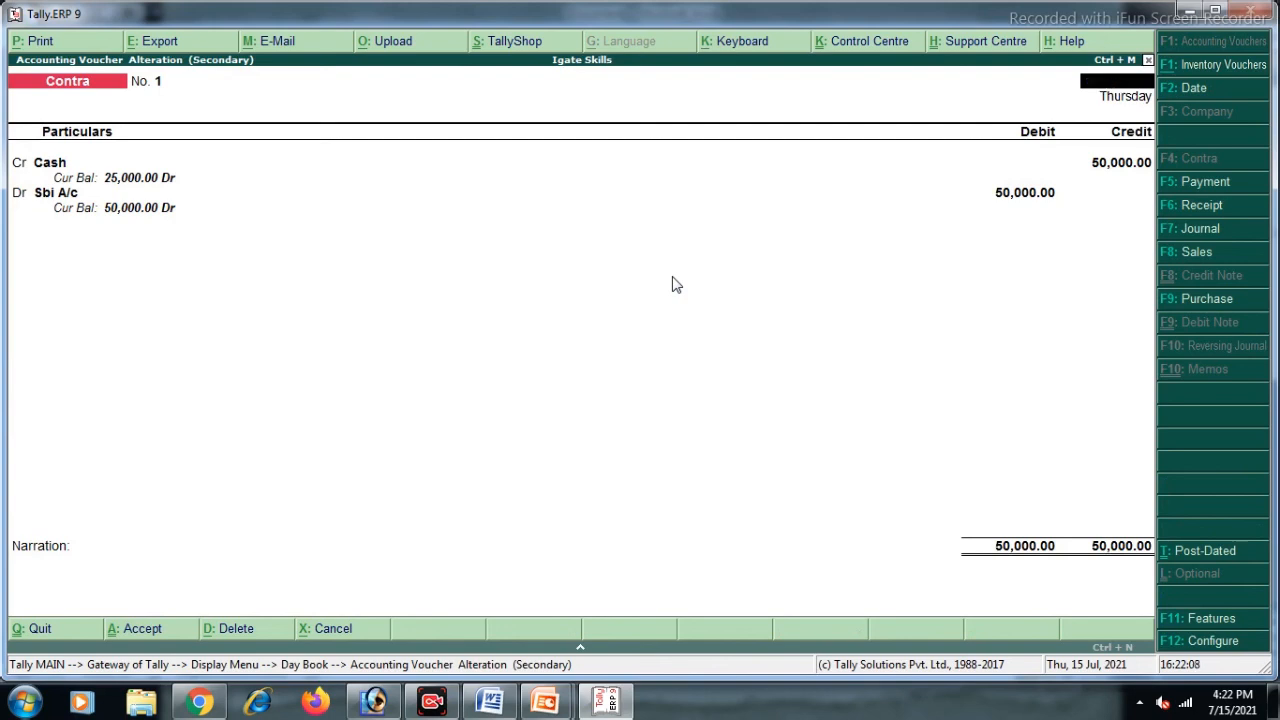
pyautogui.press('Escape')
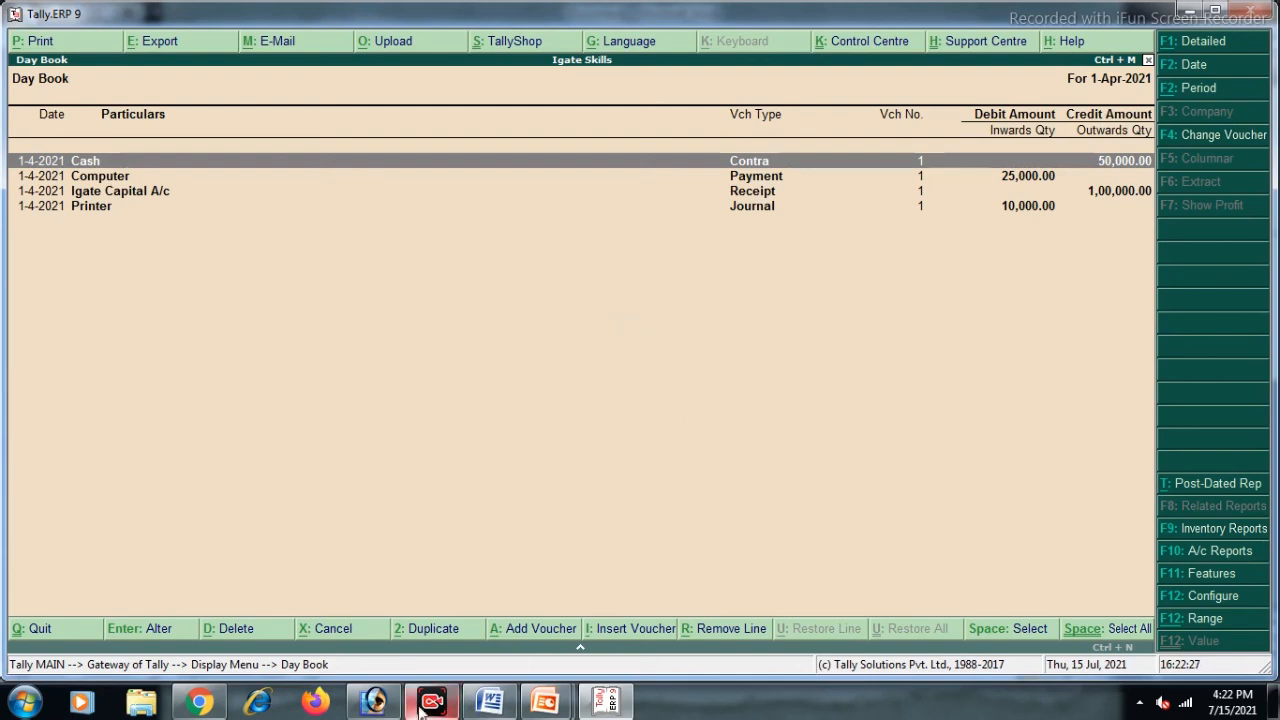
# Switch to the PowerPoint slide show and advance the presentation
pyautogui.moveTo(546, 706)
pyautogui.click(655, 601)
pyautogui.click(1234, 298)
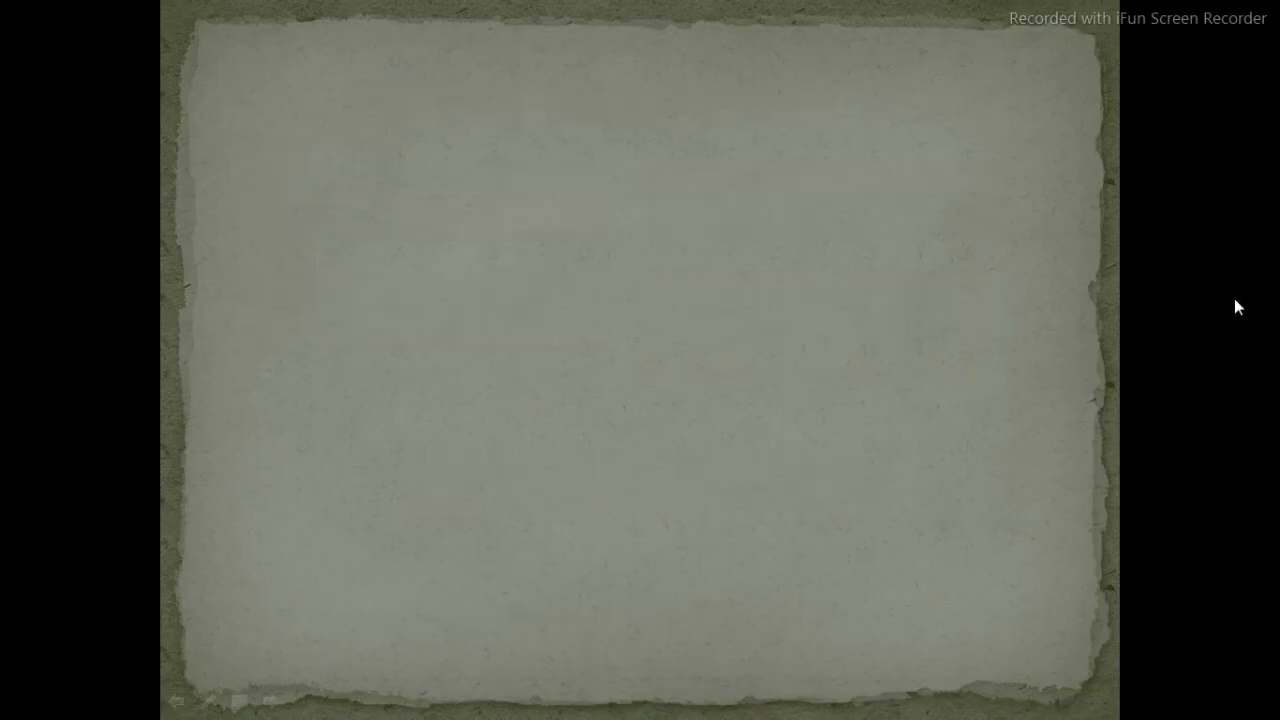